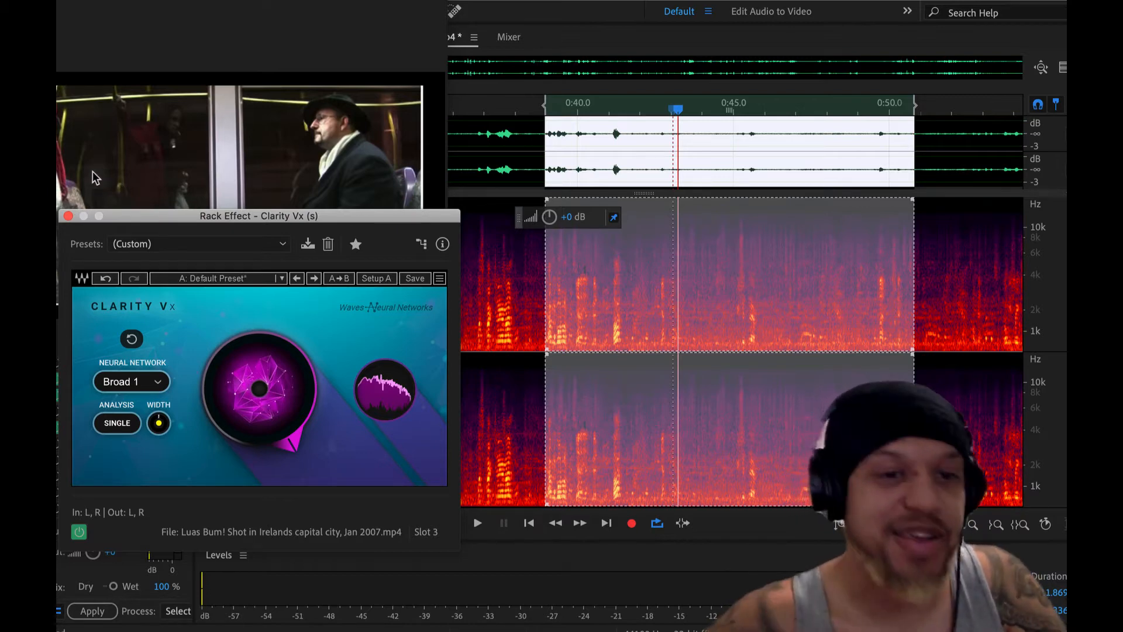
Close the Clarity Vx effect window and move the floating video window clear of the effects rack.
click(68, 216)
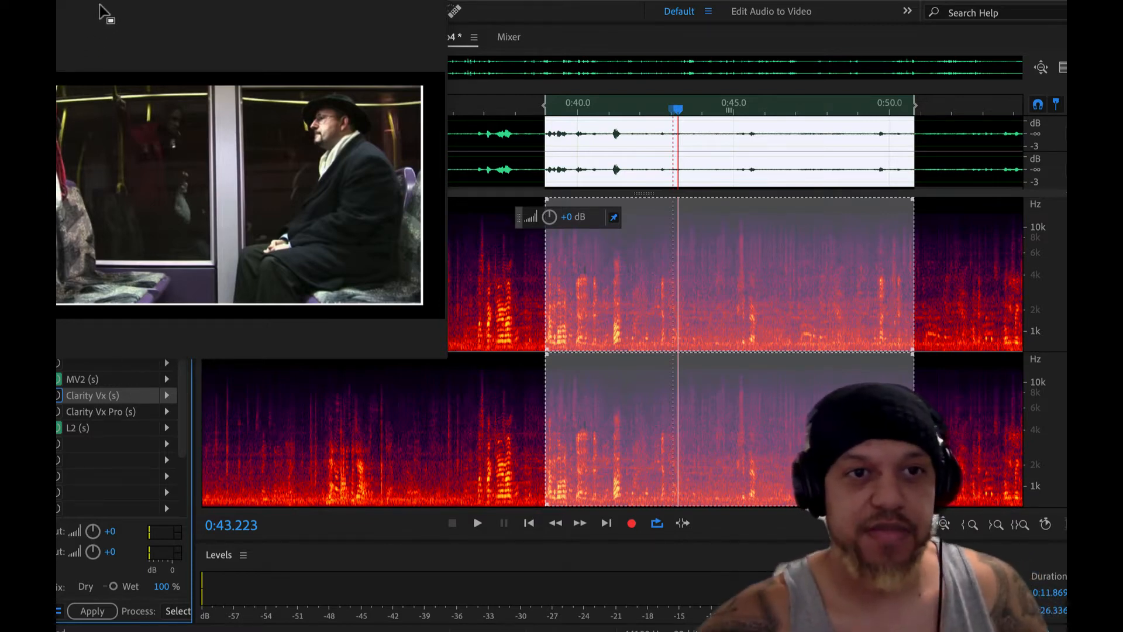
drag(108, 2, 169, 190)
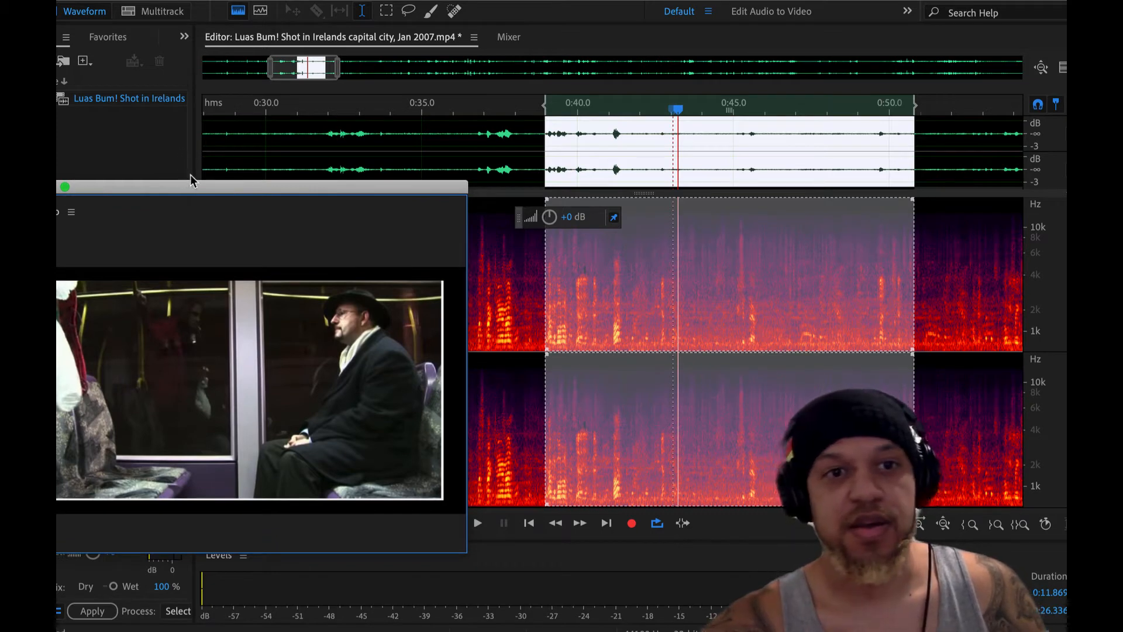
click(189, 174)
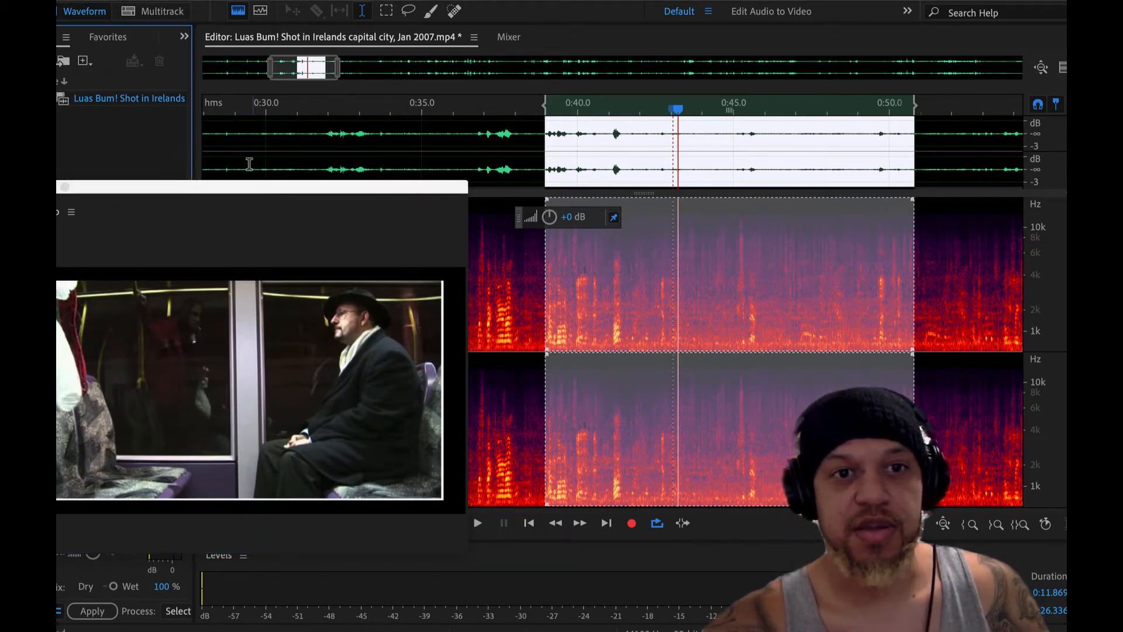
drag(200, 187, 259, 63)
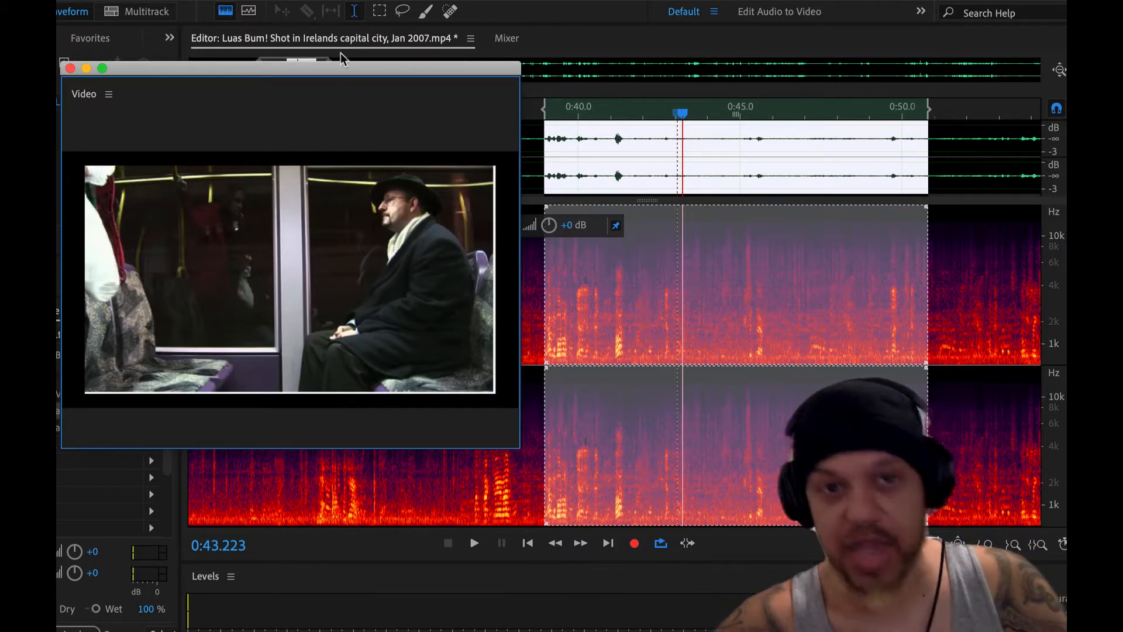
drag(341, 66, 386, 0)
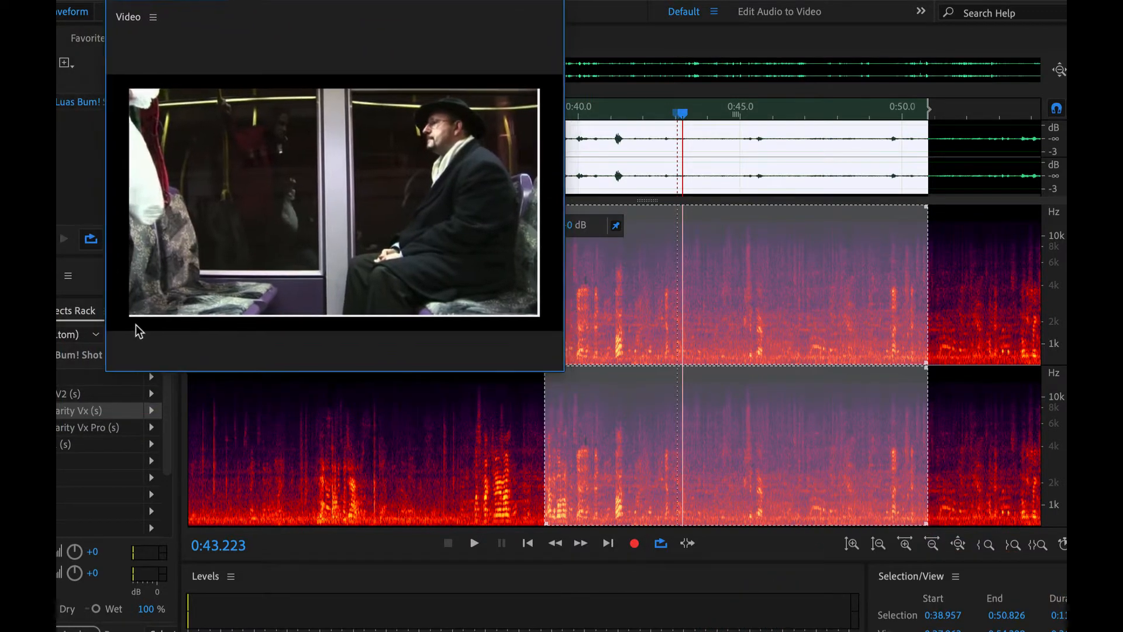
Check the MV2 settings, lower the L2 limiter's threshold to -14.1, and close both effect windows.
double_click(82, 394)
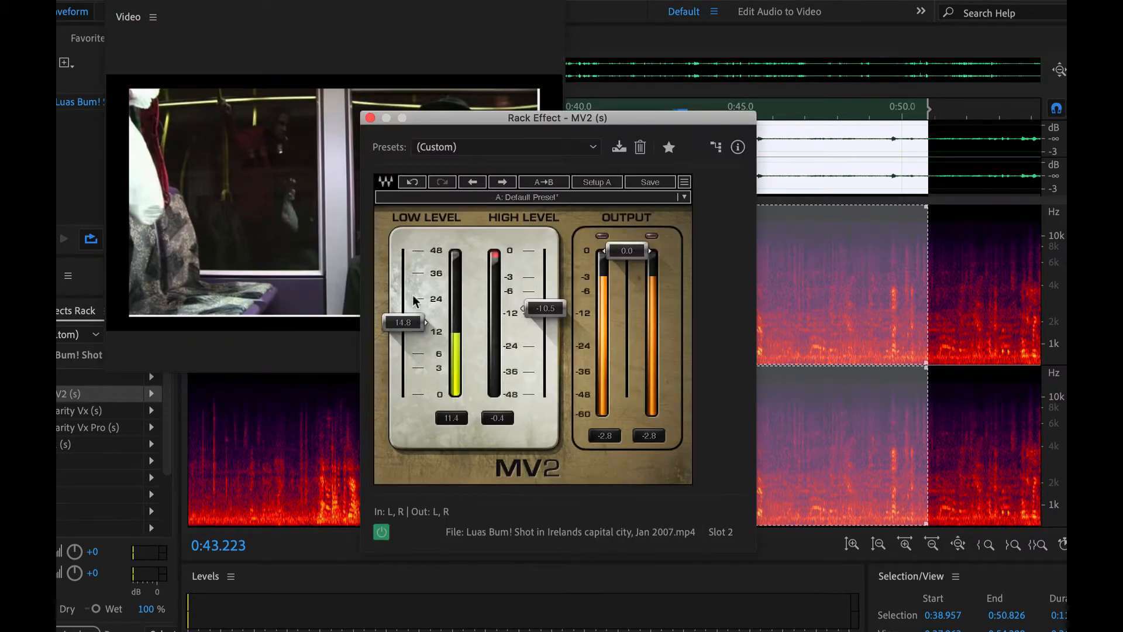
click(369, 118)
double_click(85, 446)
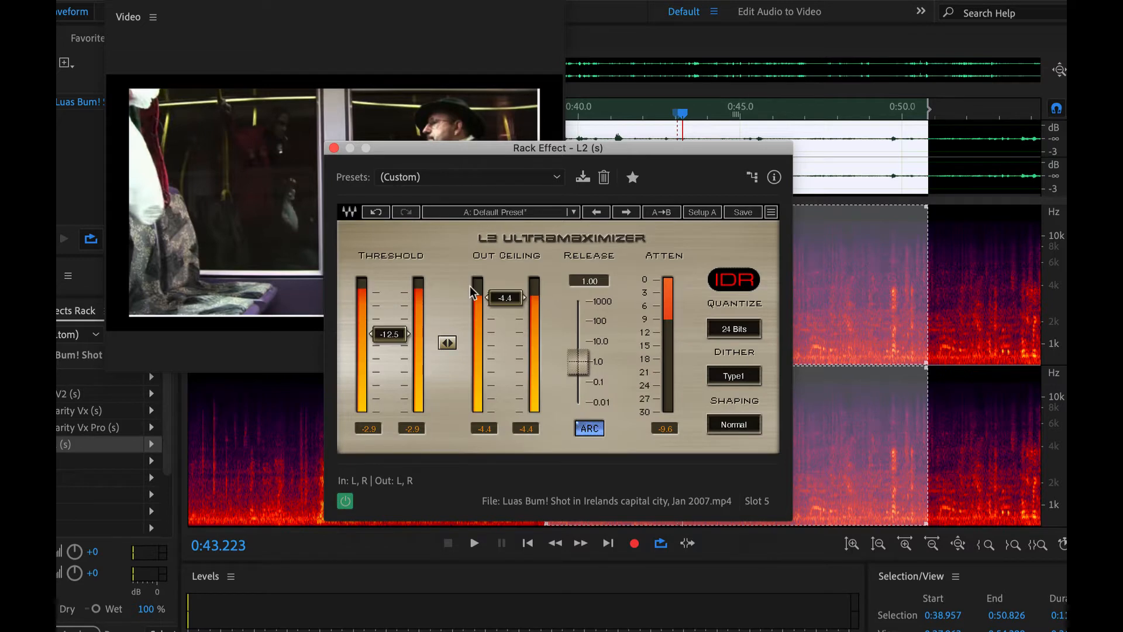
drag(389, 334, 389, 340)
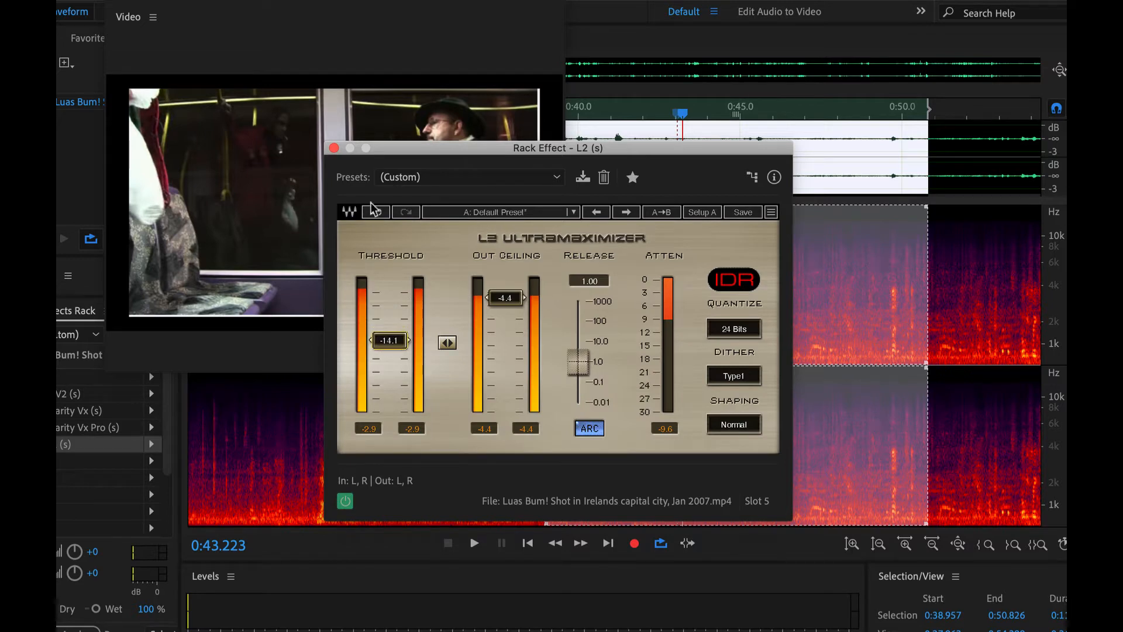
click(334, 148)
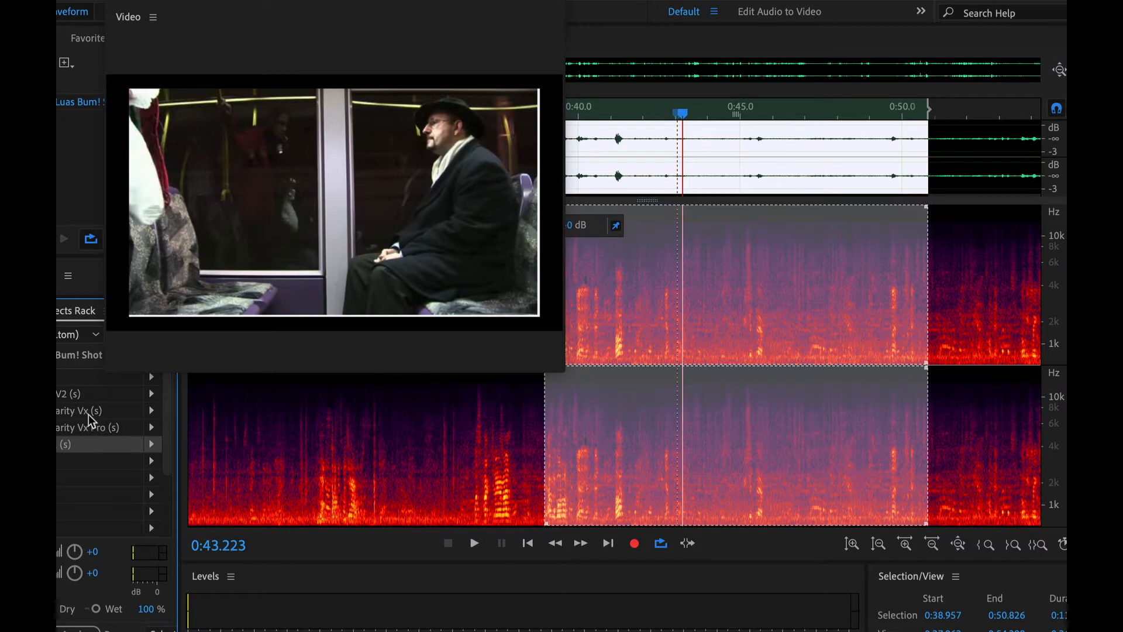
Reorder the effects rack so L2 sits directly below MV2, with Clarity Vx and Clarity Vx Pro in later slots.
mouse_move(85, 428)
mouse_down()
mouse_move(85, 477)
mouse_move(81, 423)
mouse_move(79, 440)
mouse_up()
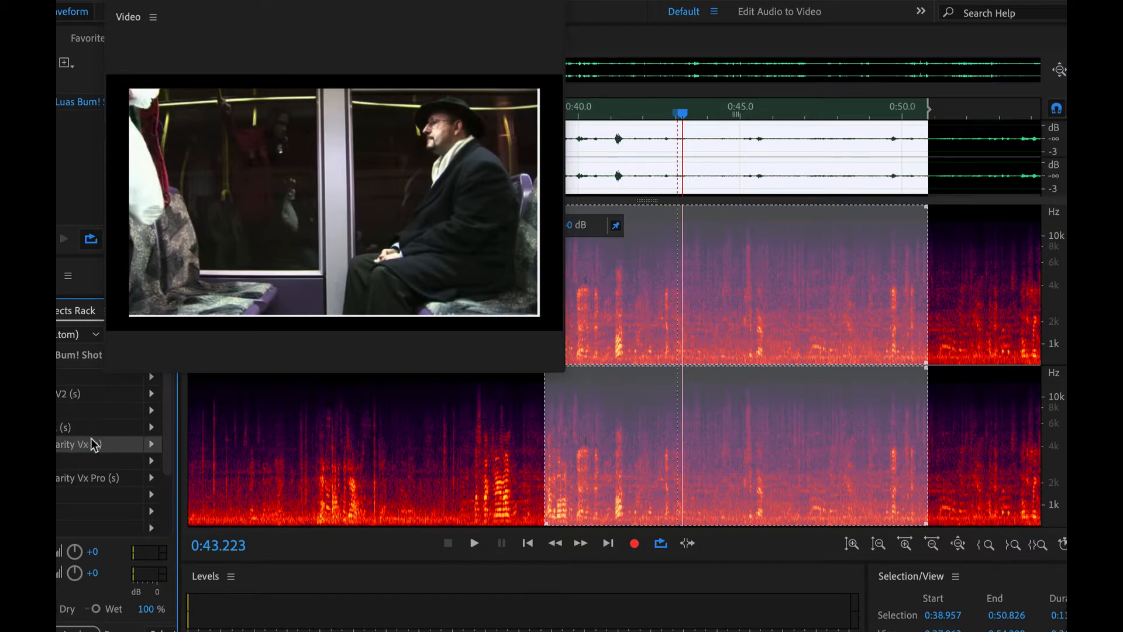
drag(81, 428, 77, 412)
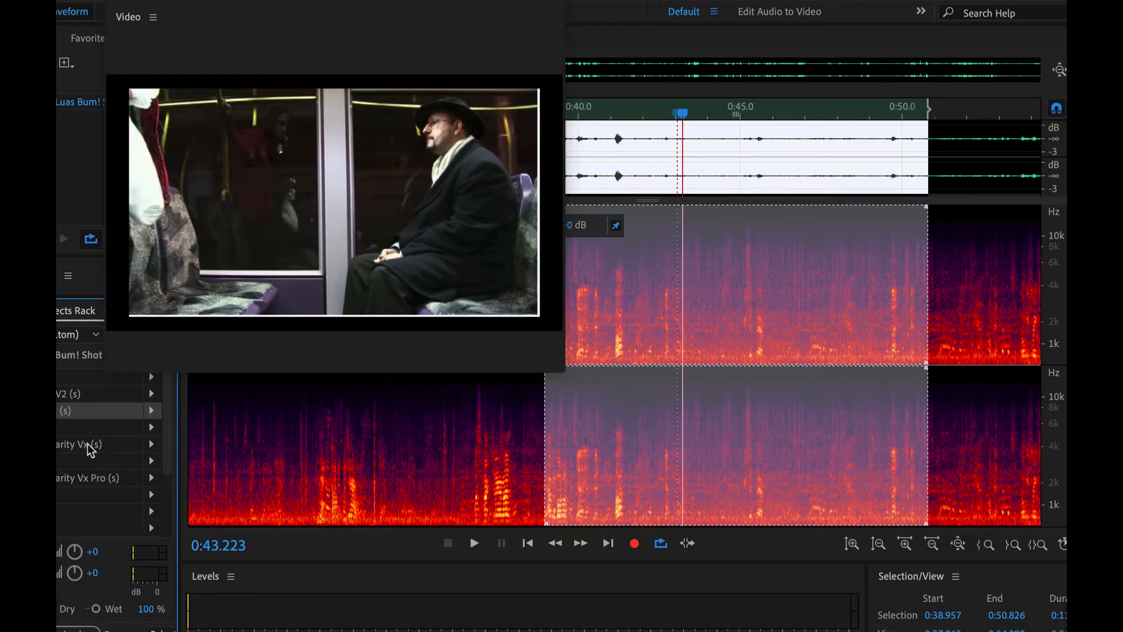
Preview the audio from just before the speech near 0:37 and select the range from 0:36.632 to 0:51.291.
click(351, 445)
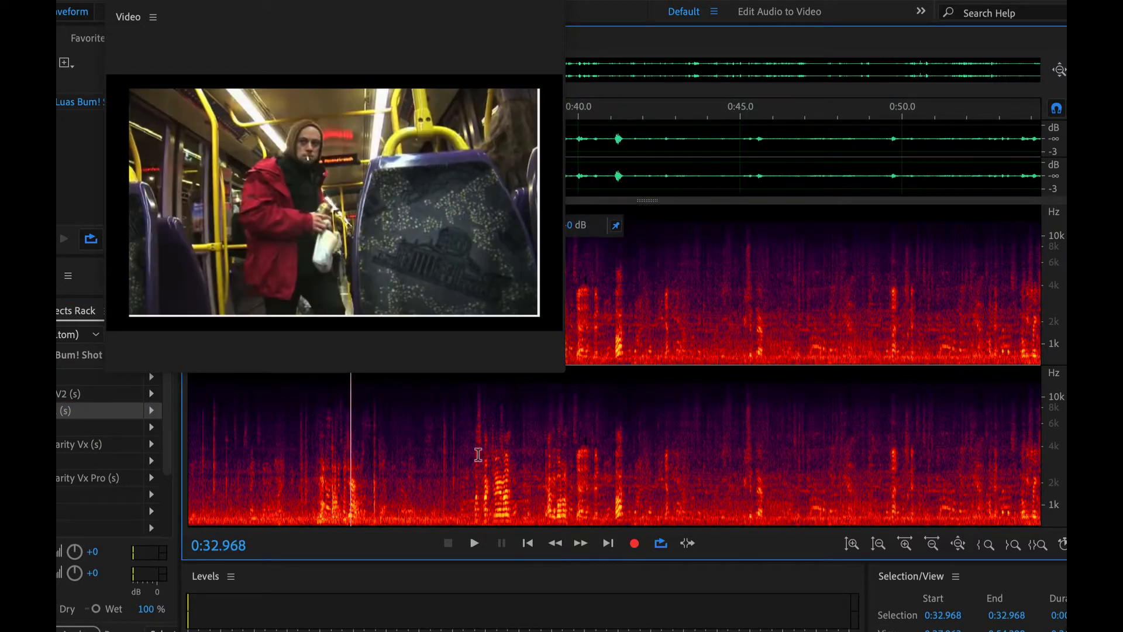
click(467, 450)
key(space)
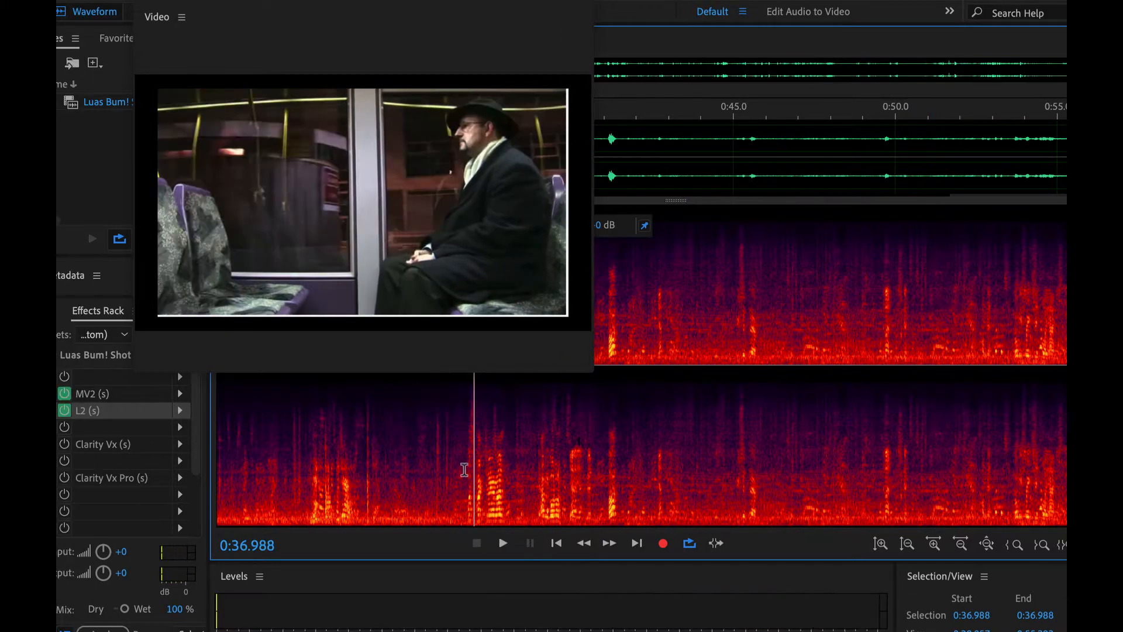
drag(434, 466, 936, 492)
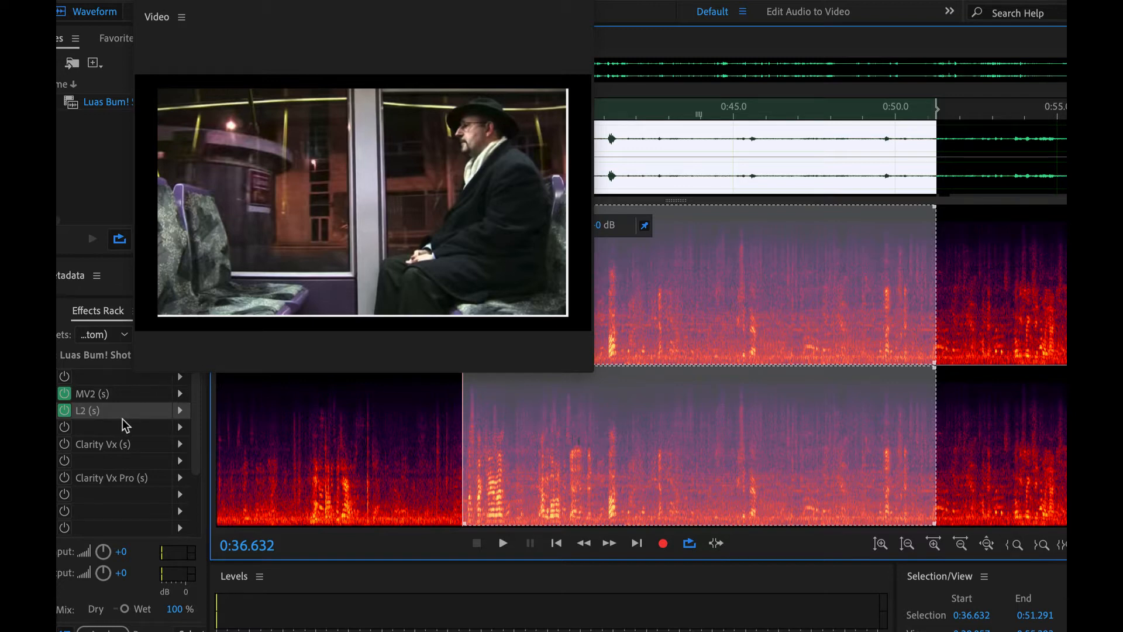
Open Clarity Vx from the effects rack and load its Full Reset factory preset.
click(102, 446)
double_click(100, 445)
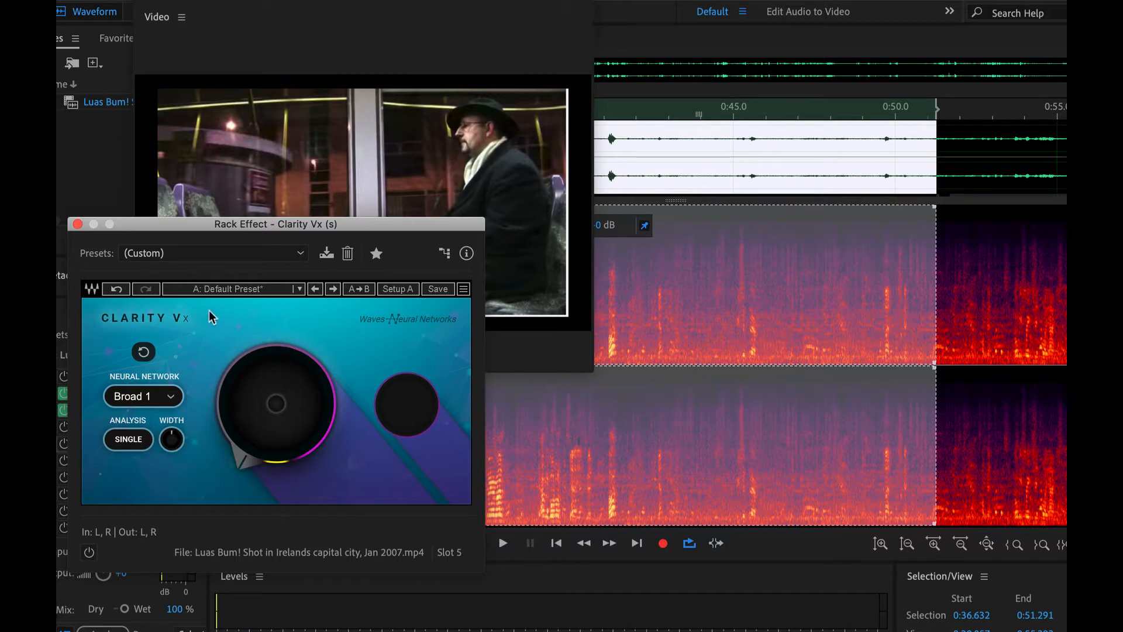
click(216, 287)
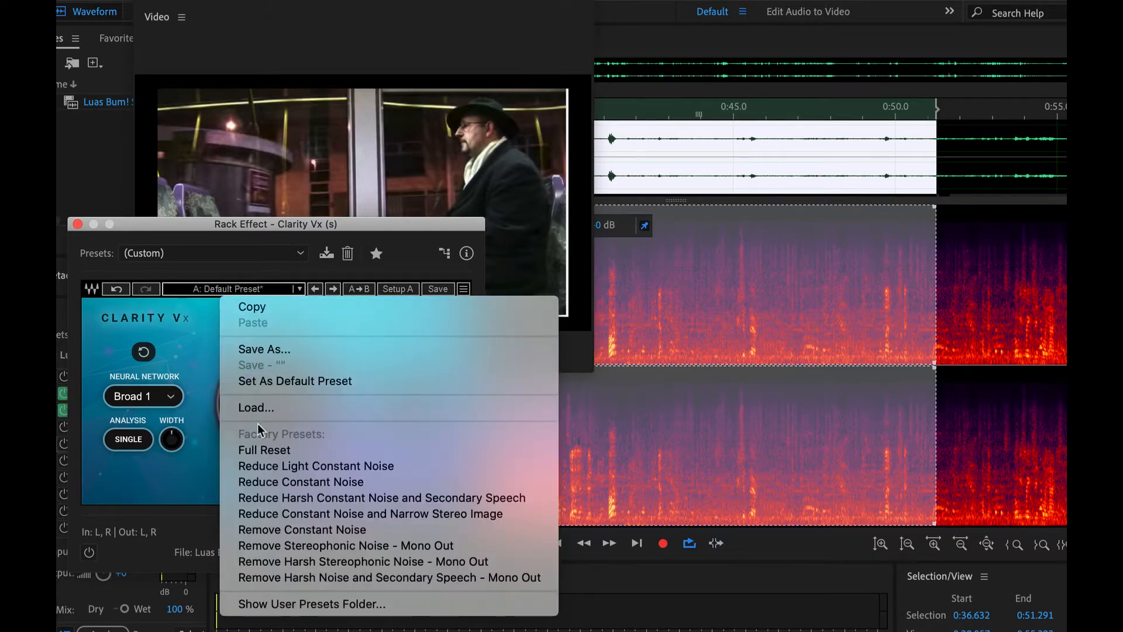
click(271, 449)
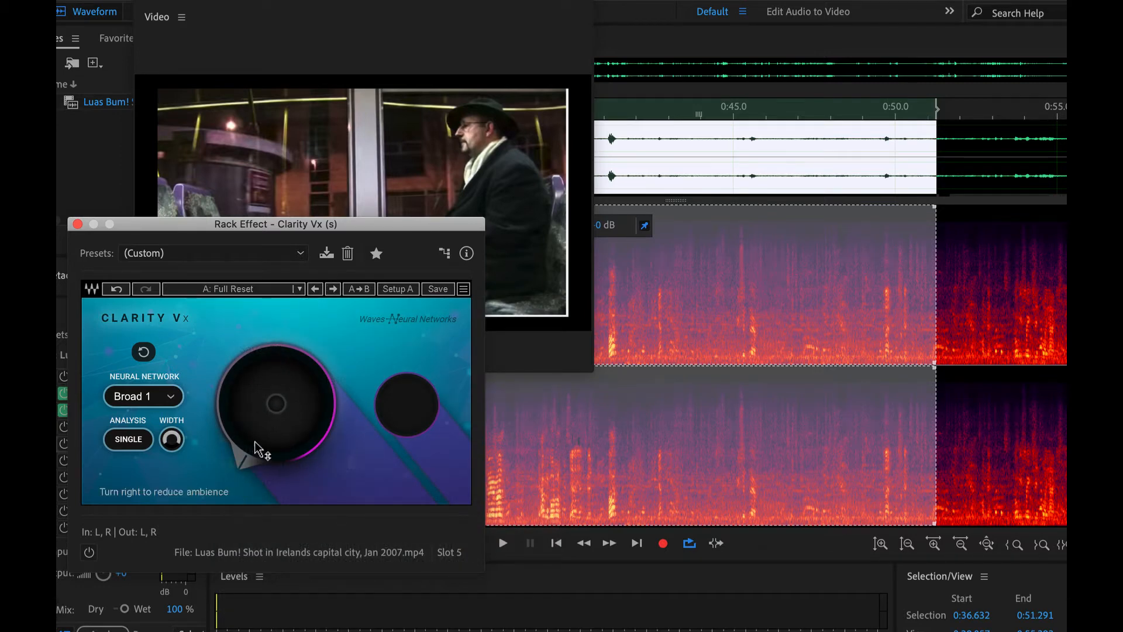
Raise the Clarity Vx ambience reduction, play the selection, and enable Clarity Vx in the rack.
mouse_move(255, 424)
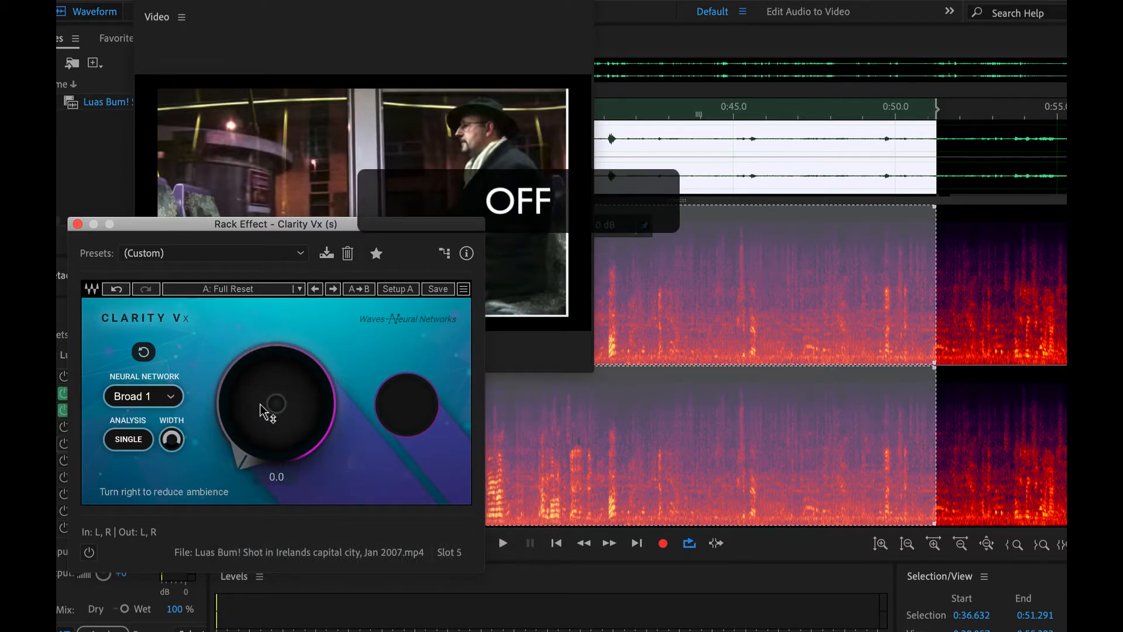
mouse_move(255, 424)
mouse_down()
mouse_move(256, 363)
mouse_move(265, 409)
mouse_up()
key(space)
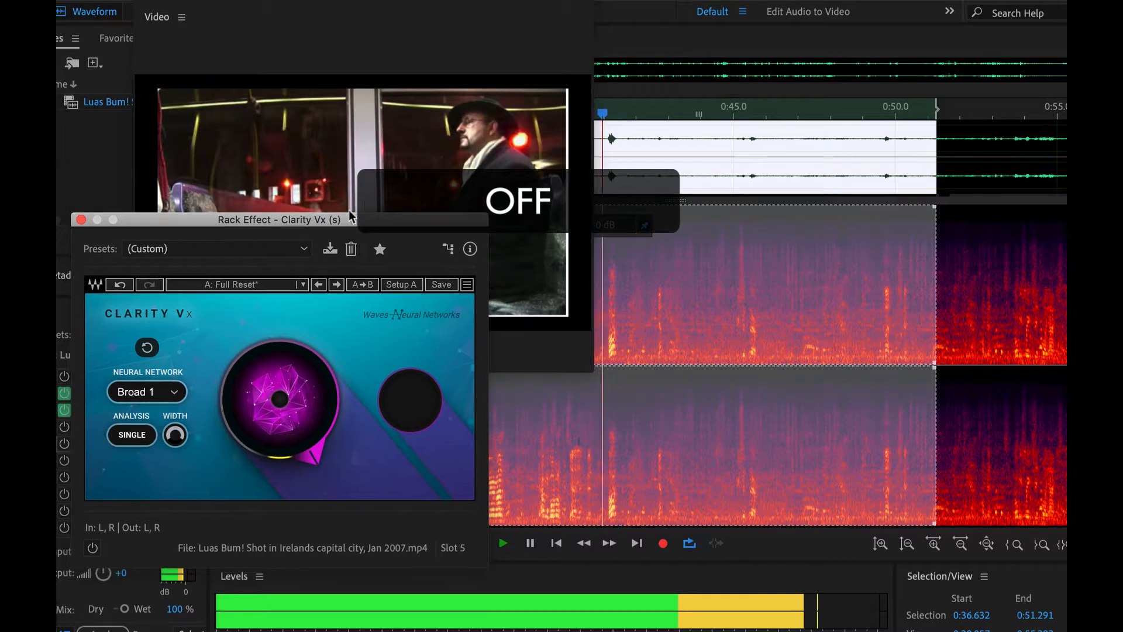
drag(326, 227, 382, 176)
click(65, 443)
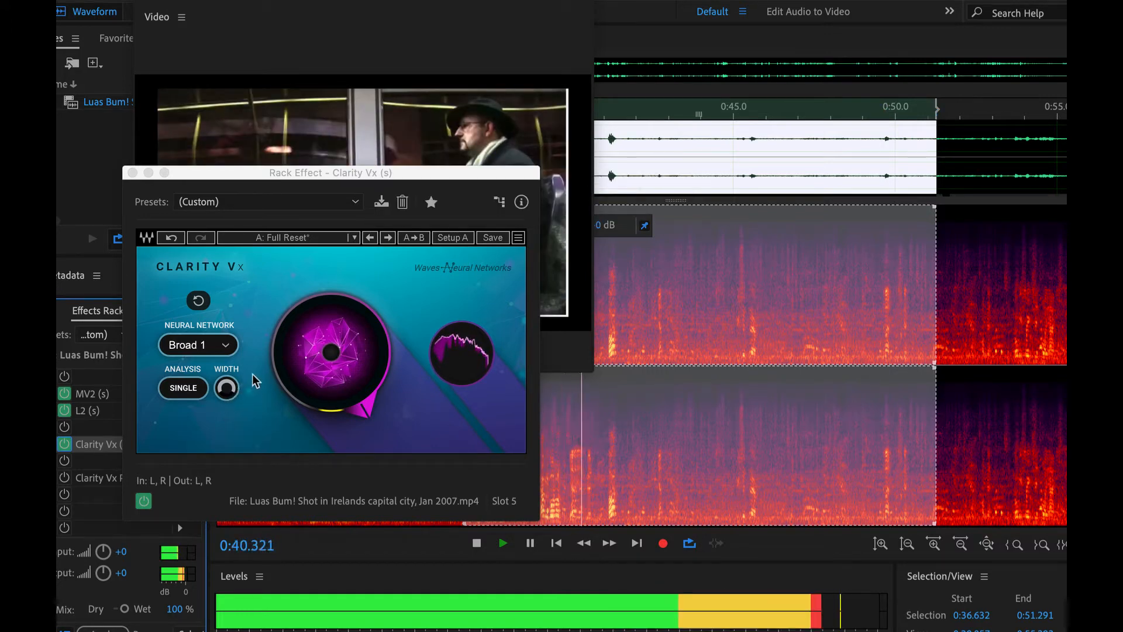
Audition the Broad 2 neural network in Clarity Vx during playback and switch back to Broad 1.
click(210, 346)
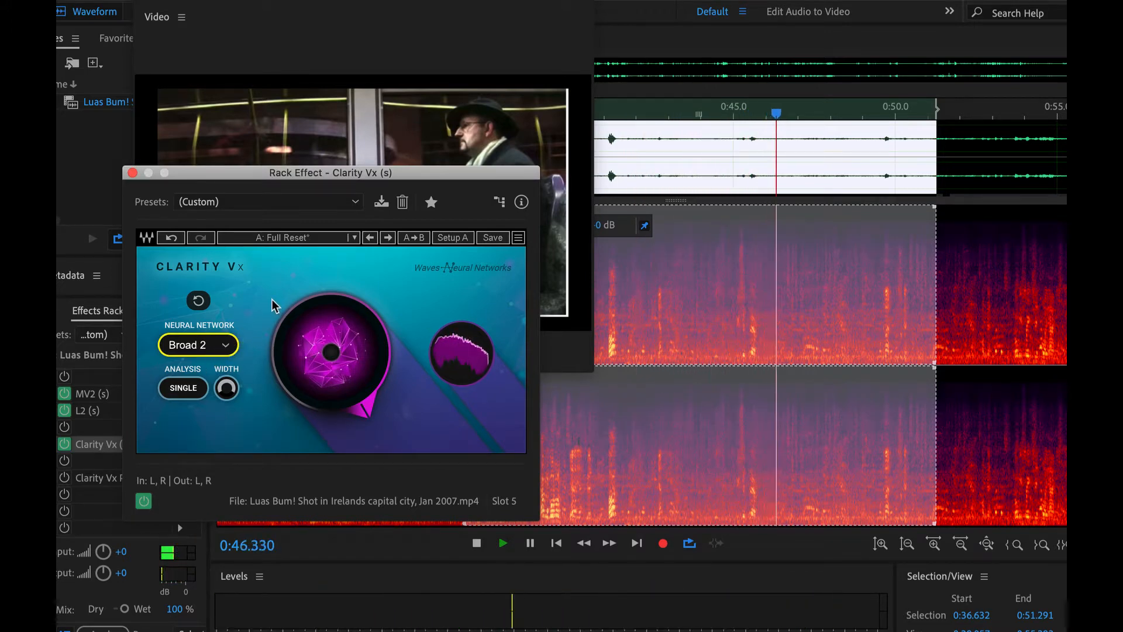
click(217, 345)
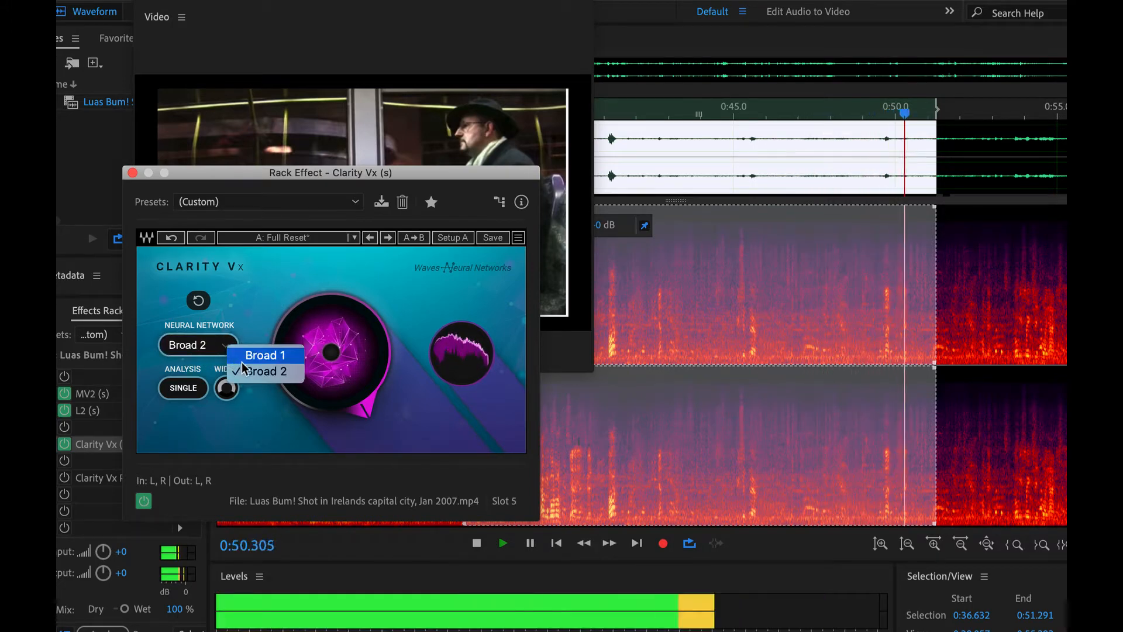
click(291, 275)
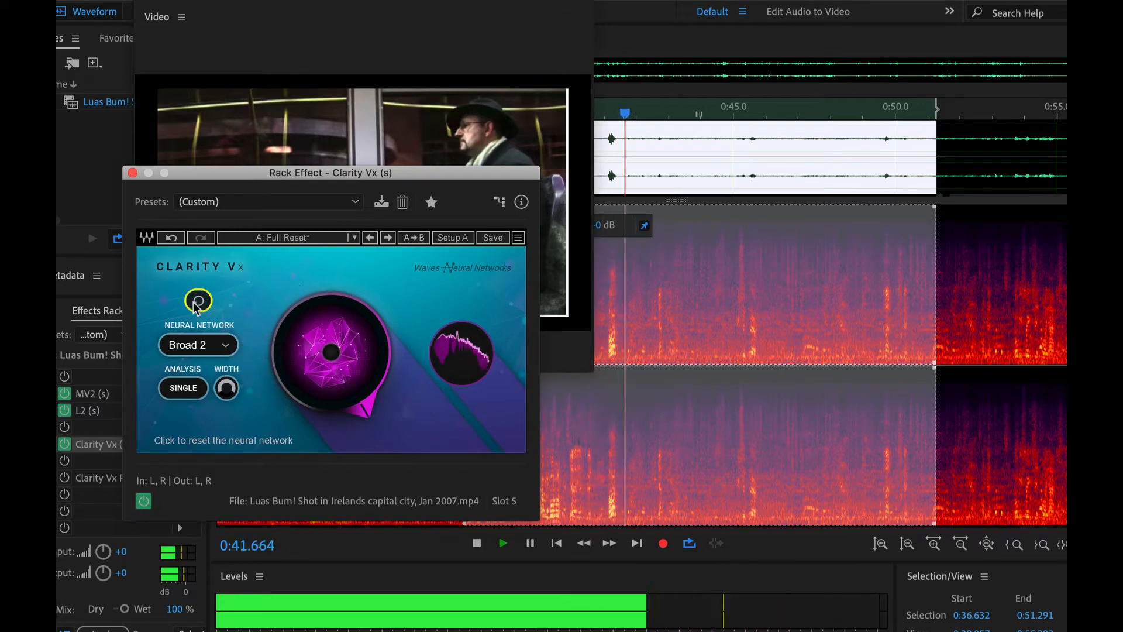
mouse_move(280, 321)
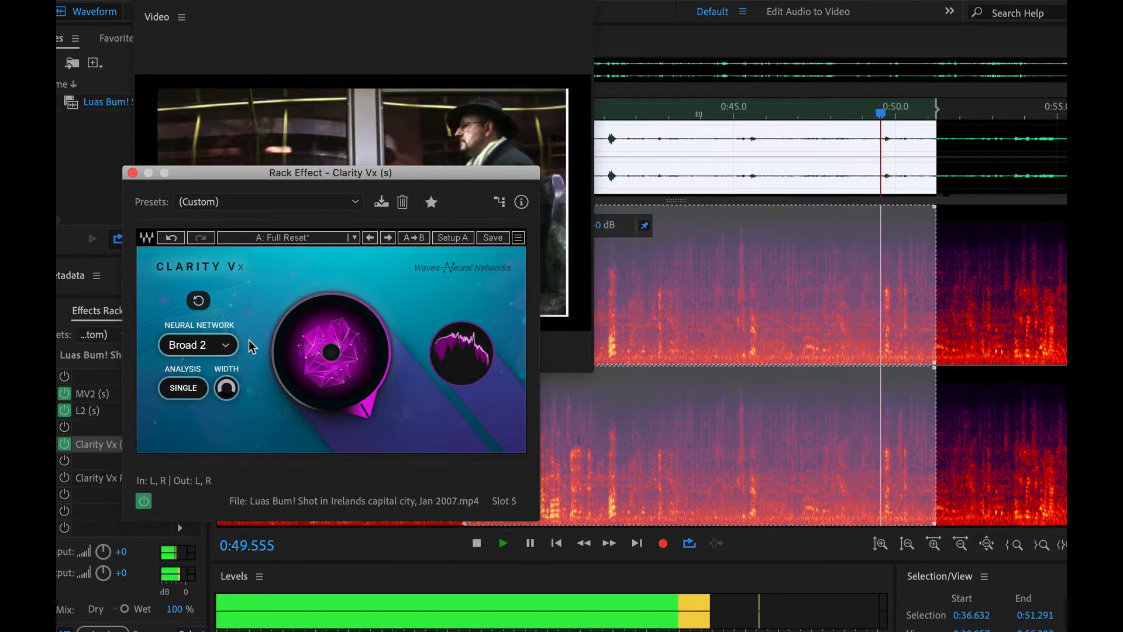
click(232, 346)
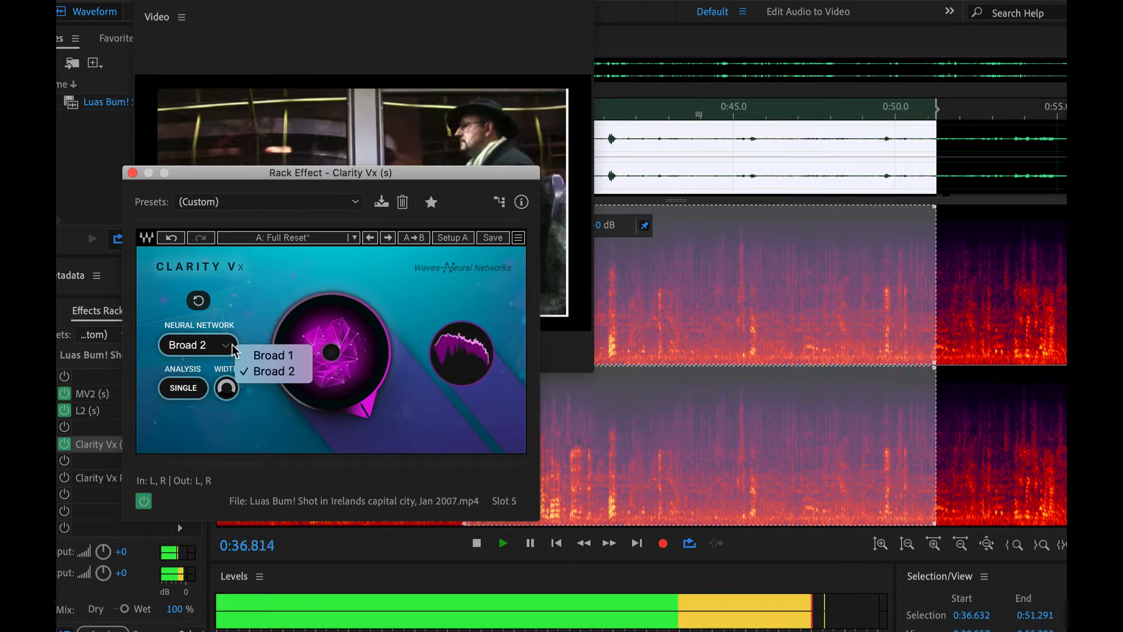
click(272, 357)
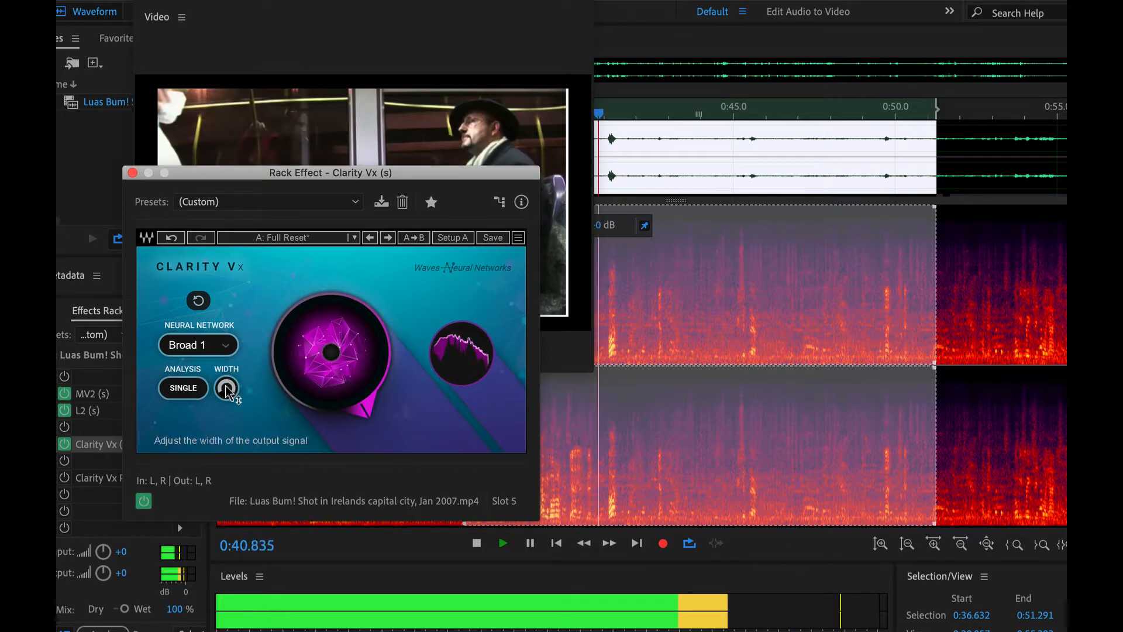
Try the Clarity Vx output width at 0.0 and raise it again while the selection plays.
mouse_move(226, 386)
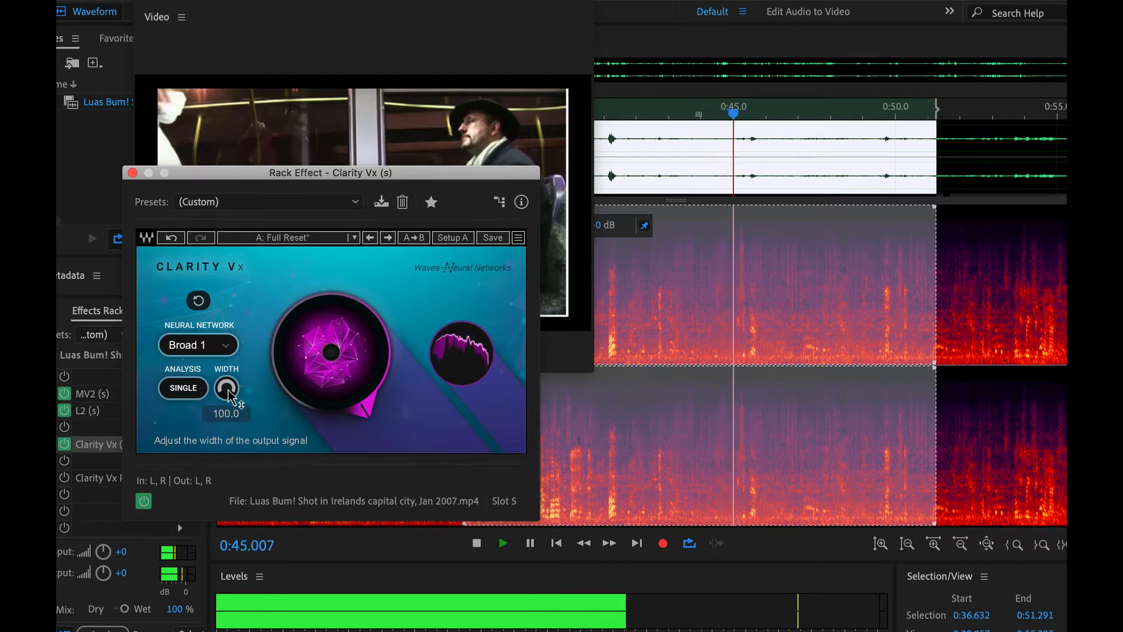
mouse_move(228, 390)
mouse_down()
mouse_move(228, 456)
mouse_move(230, 395)
mouse_up()
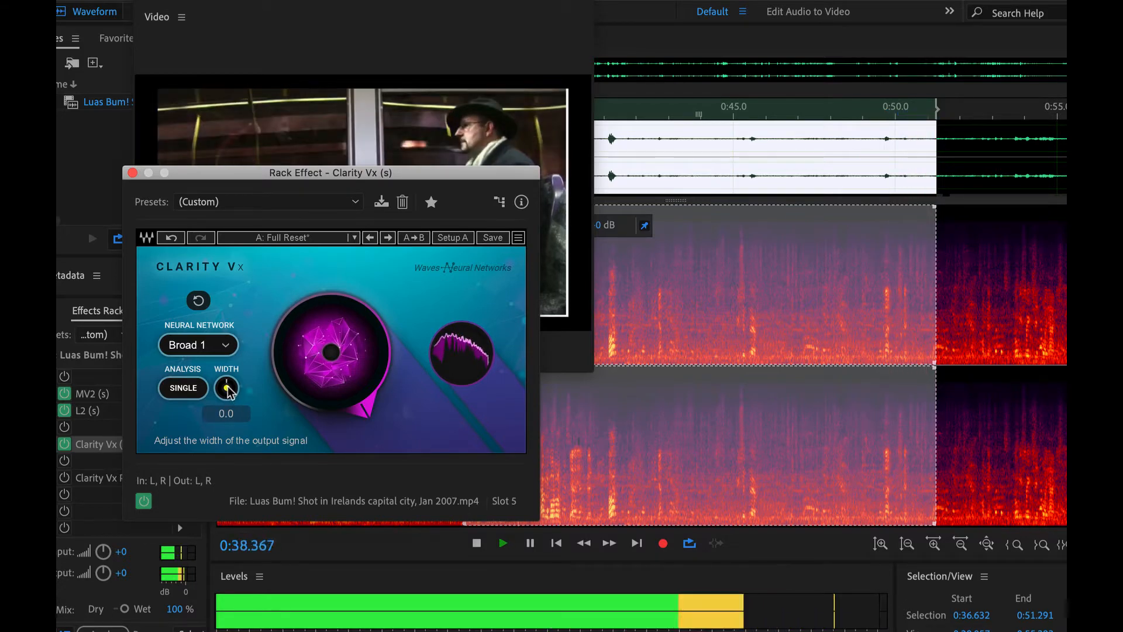
drag(228, 389, 228, 417)
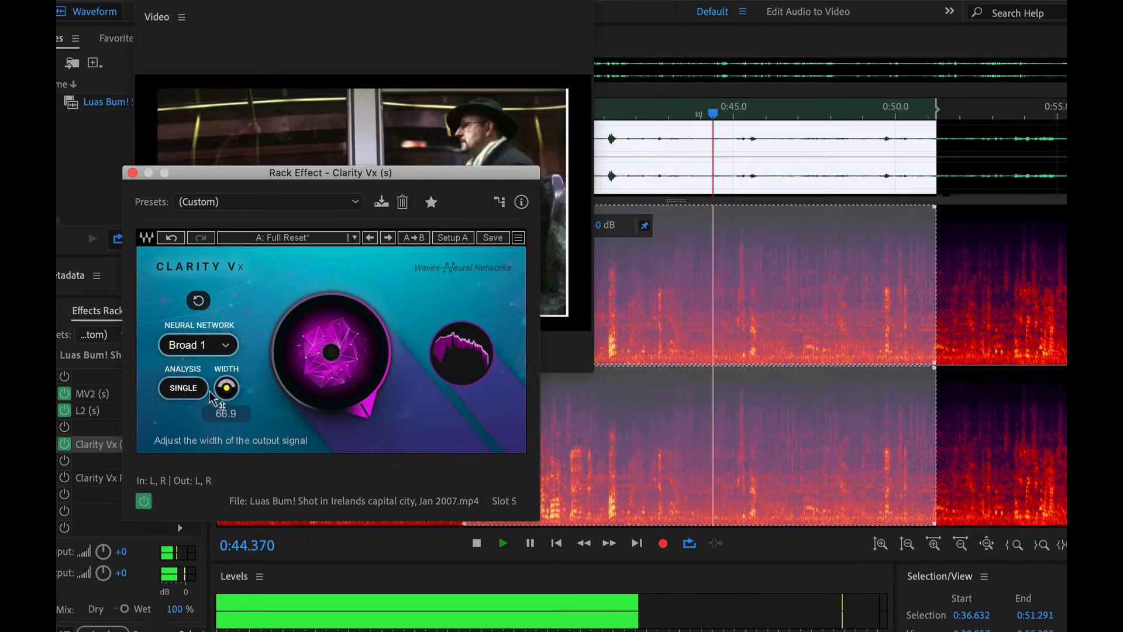
Set the Clarity Vx analysis to Double and compare an output width of 0.0 with a wide setting.
click(183, 388)
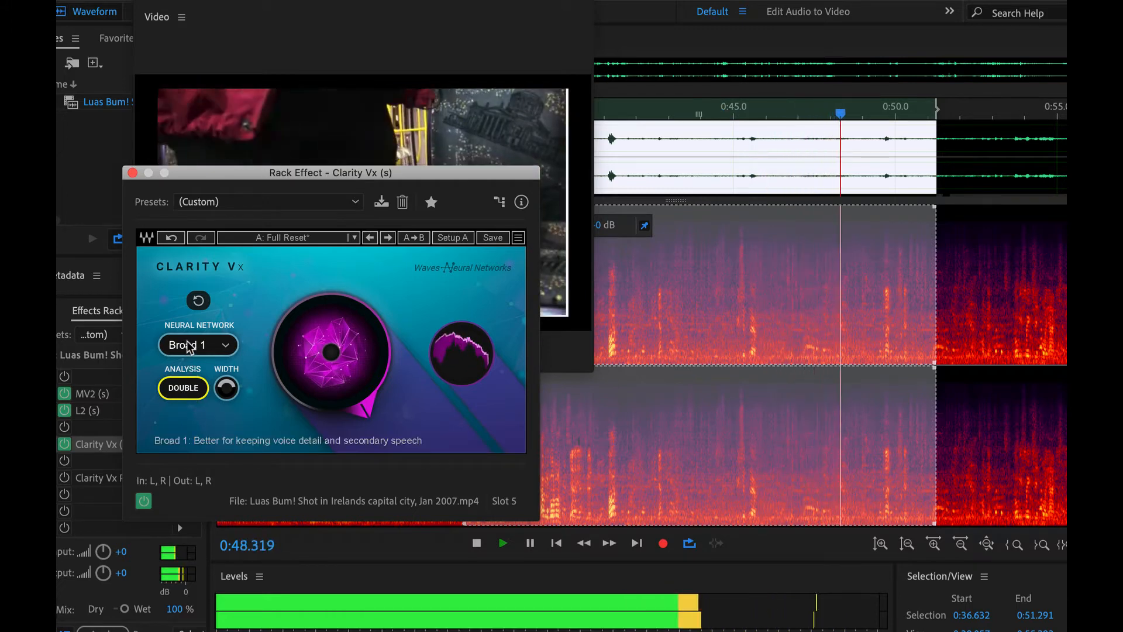
mouse_move(226, 388)
mouse_down()
mouse_move(227, 372)
mouse_move(226, 389)
mouse_up()
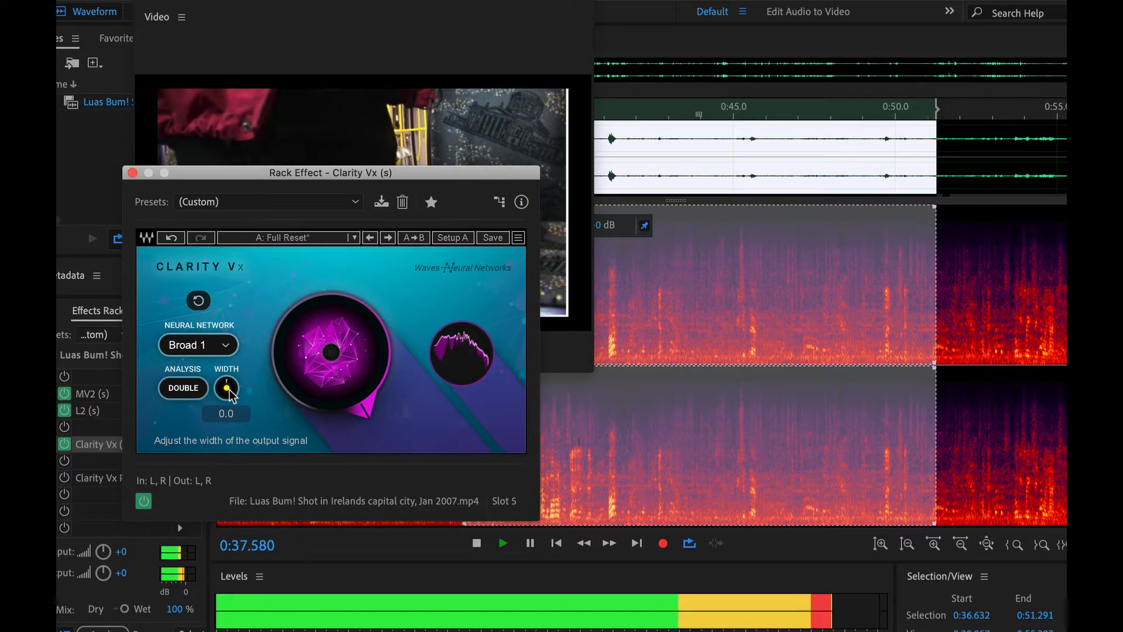
drag(228, 389, 228, 349)
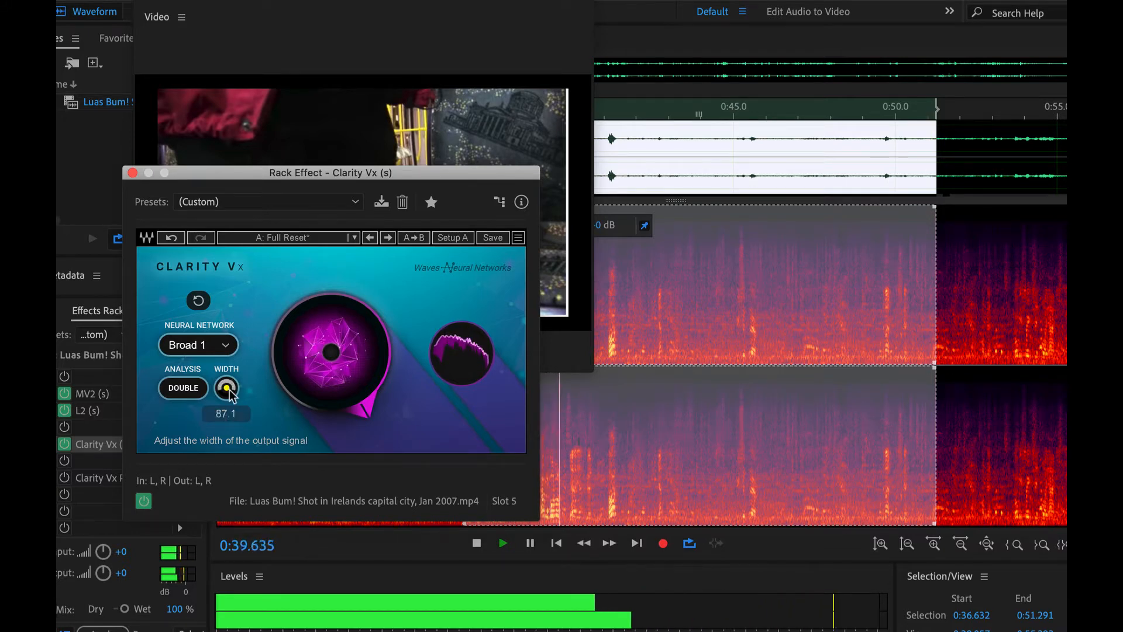
Set the neural network to Broad 2, stop playback, and move the Clarity Vx window off the video picture.
click(205, 350)
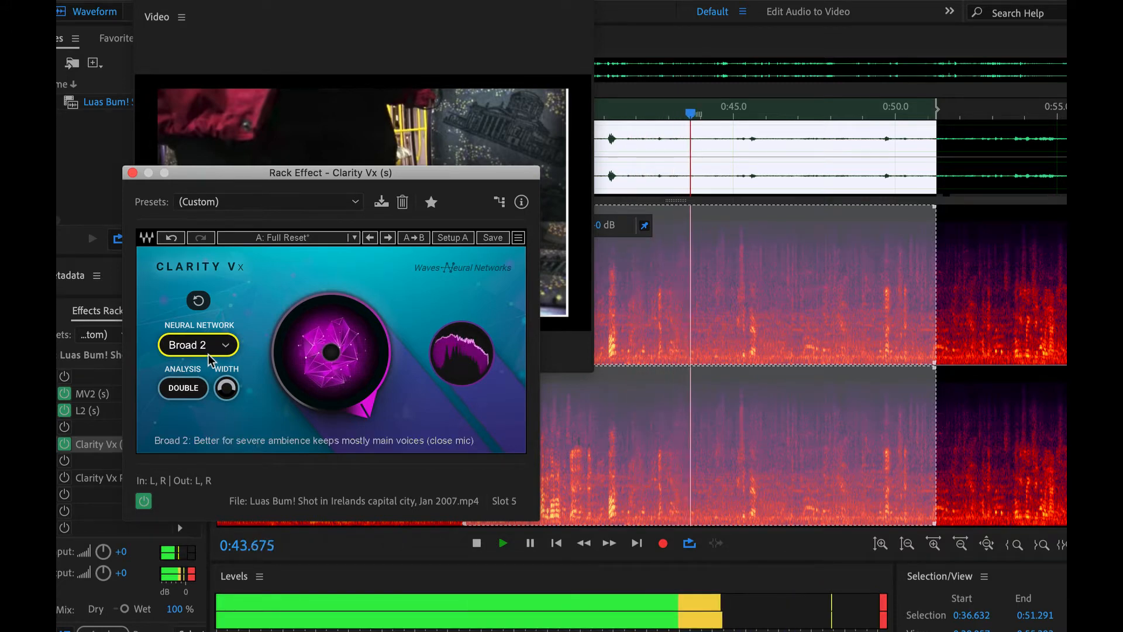
key(space)
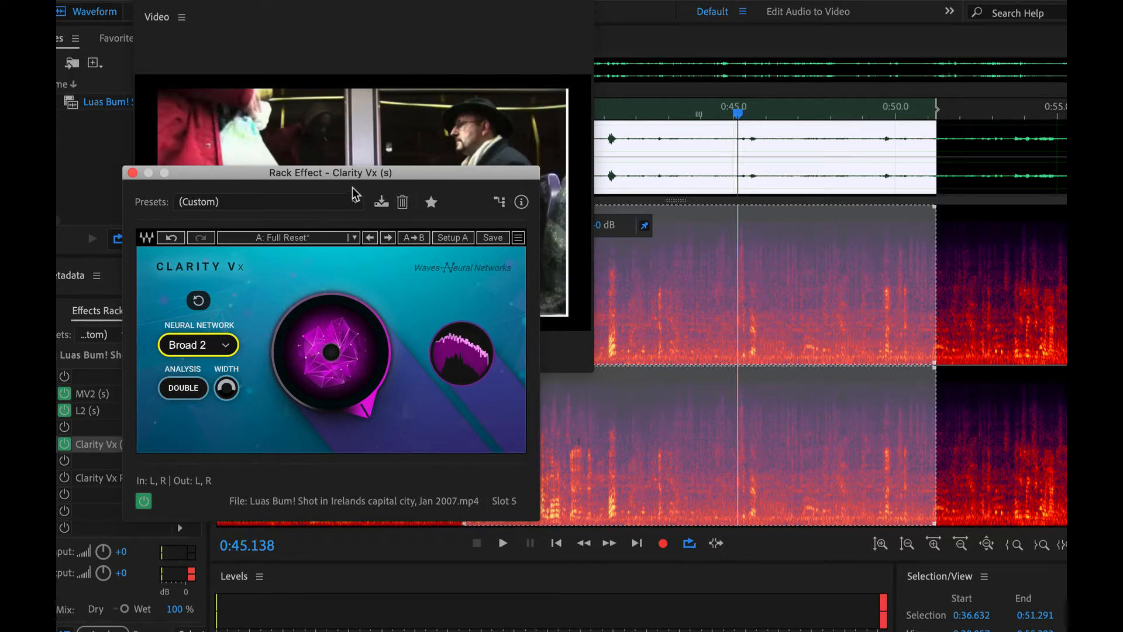
drag(346, 186, 300, 296)
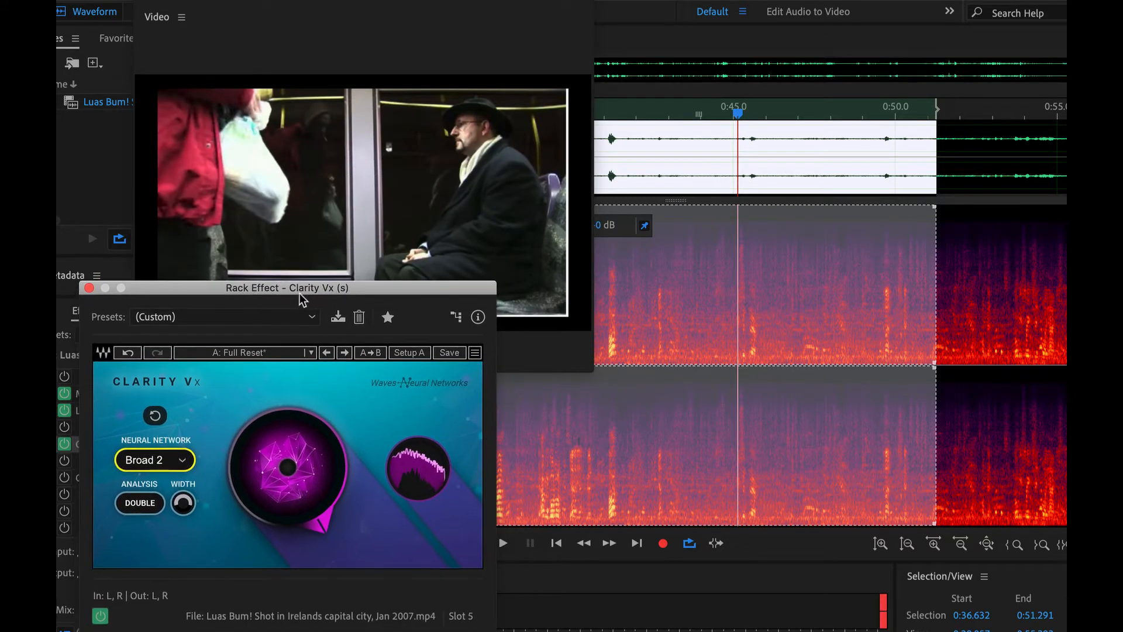
Audition the Clarity Vx factory presets Reduce Light Constant Noise and Reduce Constant Noise while the selection plays.
click(285, 356)
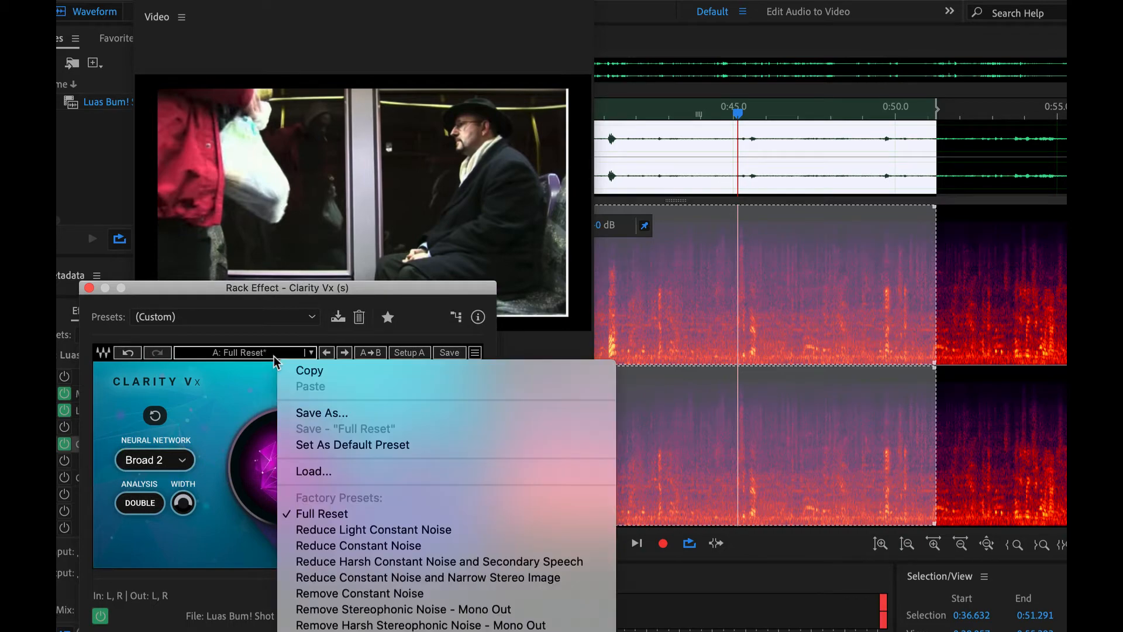
click(385, 531)
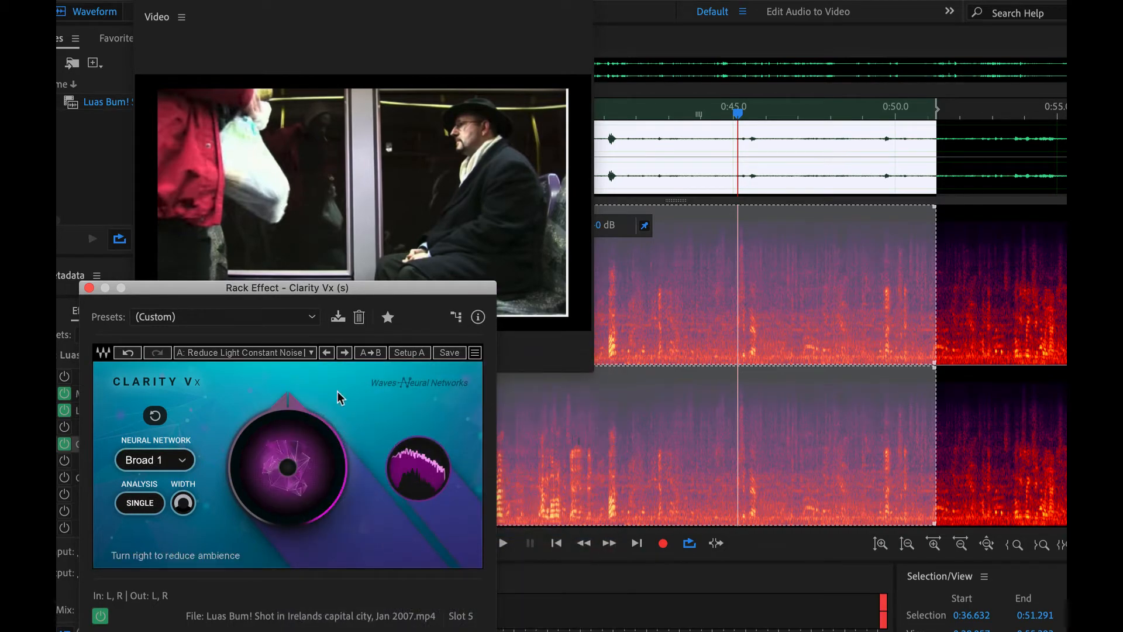
key(space)
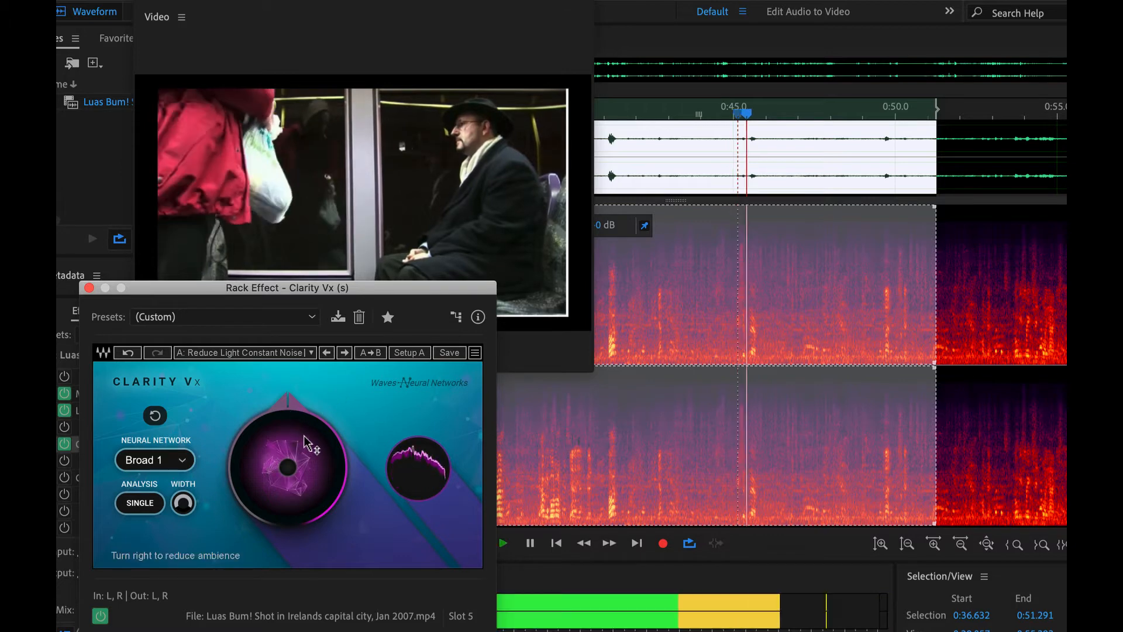
click(275, 352)
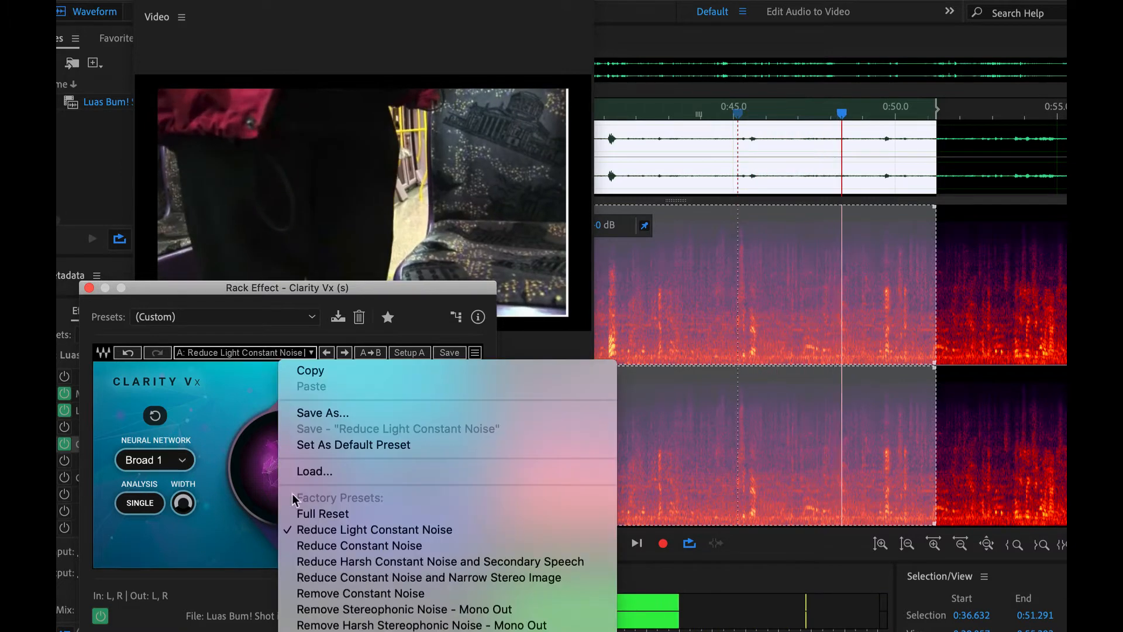
click(306, 546)
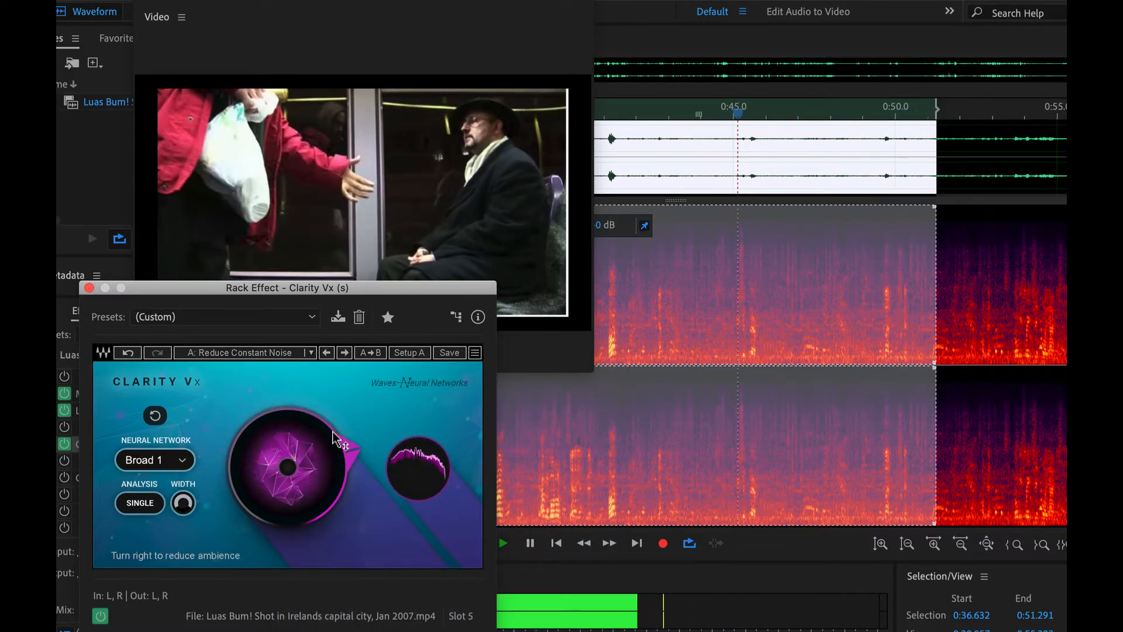
Audition the Clarity Vx presets Reduce Harsh Constant Noise and Secondary Speech, and Reduce Constant Noise and Narrow Stereo Image.
click(267, 352)
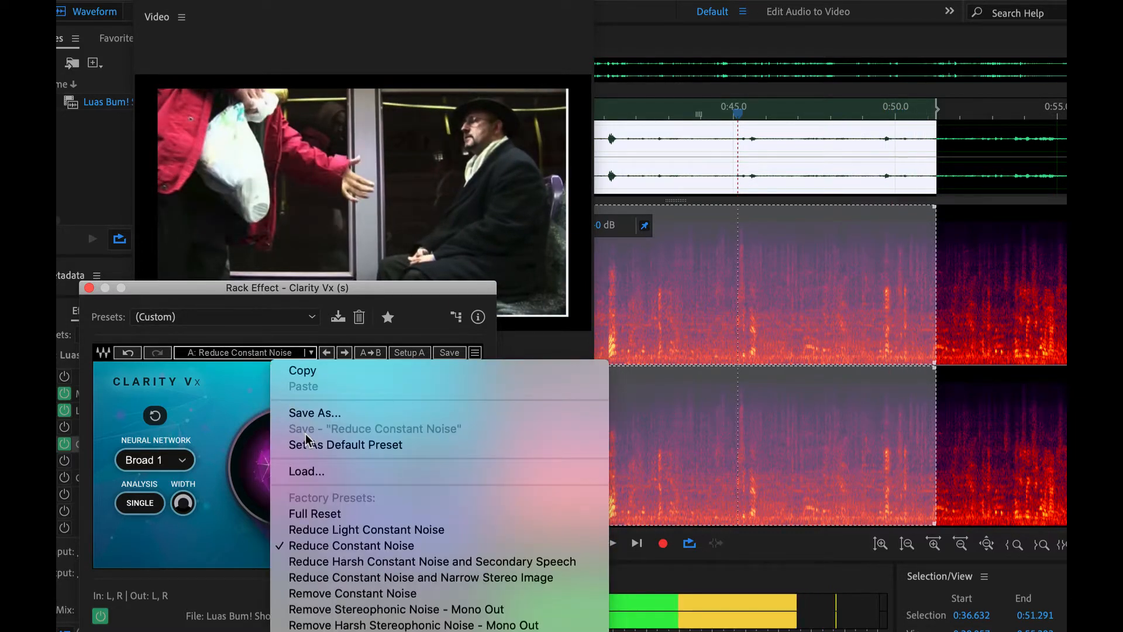
click(334, 562)
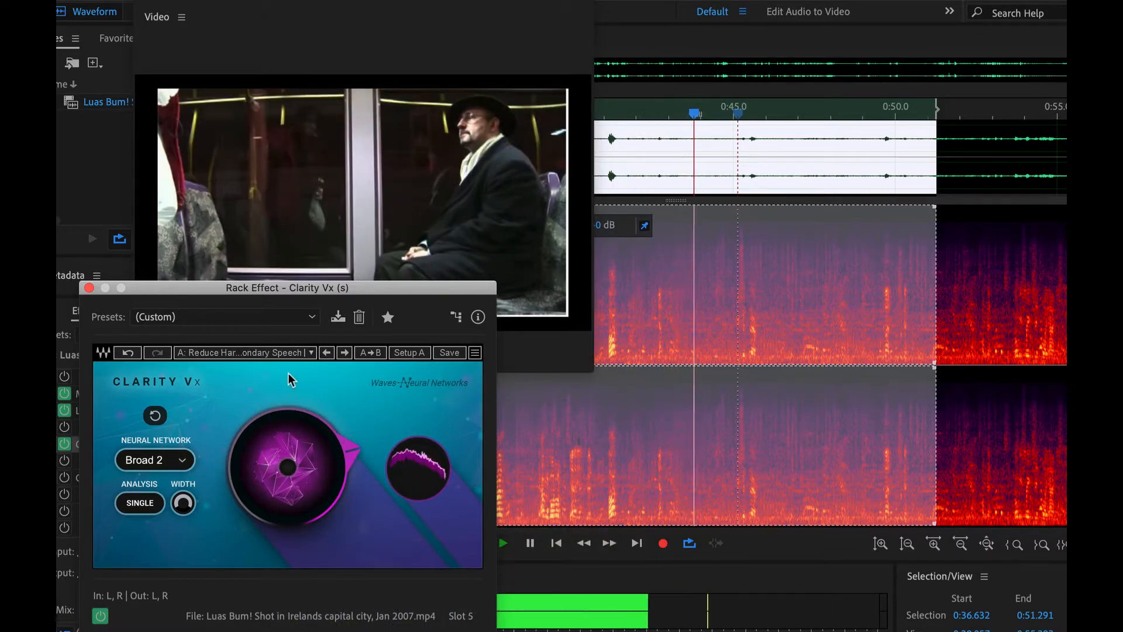
click(293, 353)
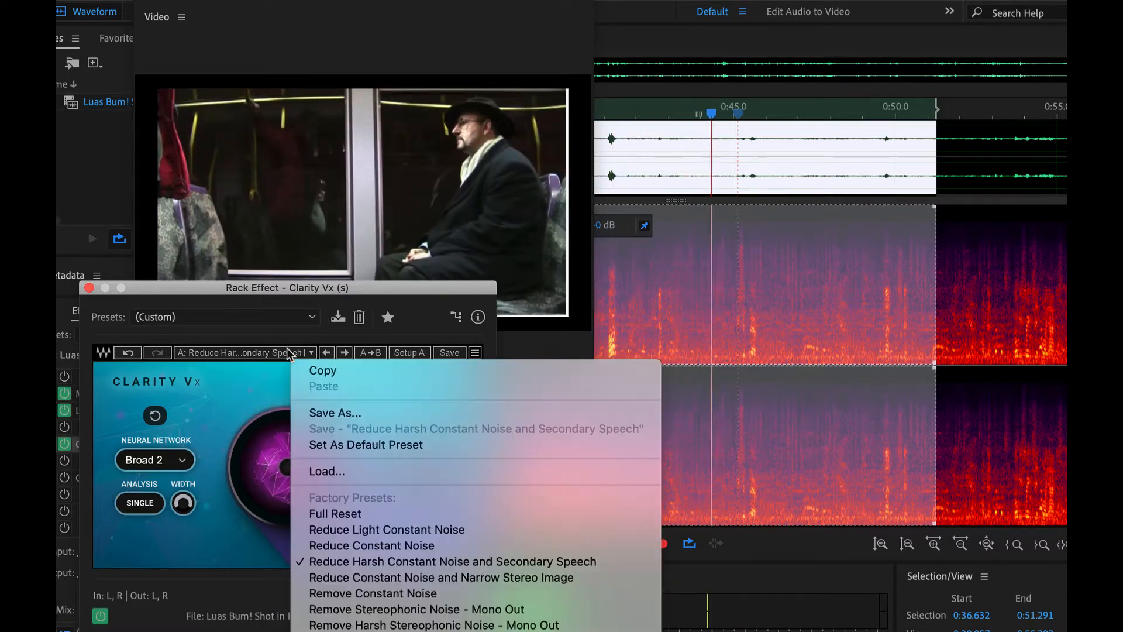
click(383, 577)
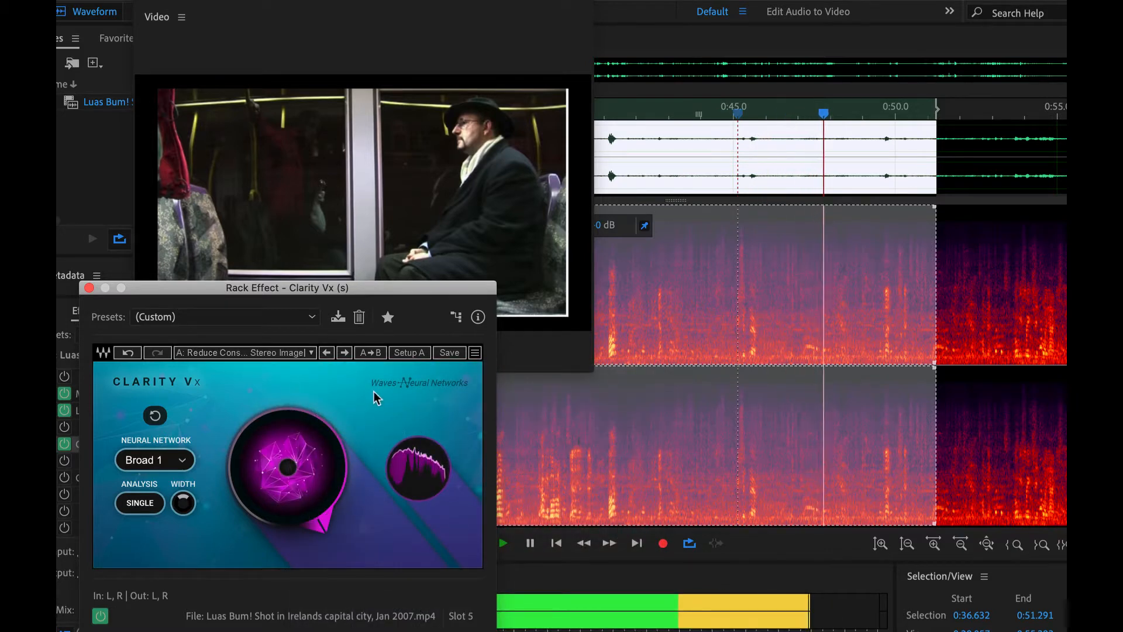
Audition the Remove Constant Noise preset, load Remove Stereophonic Noise - Mono Out in Clarity Vx, and stop playback.
click(307, 353)
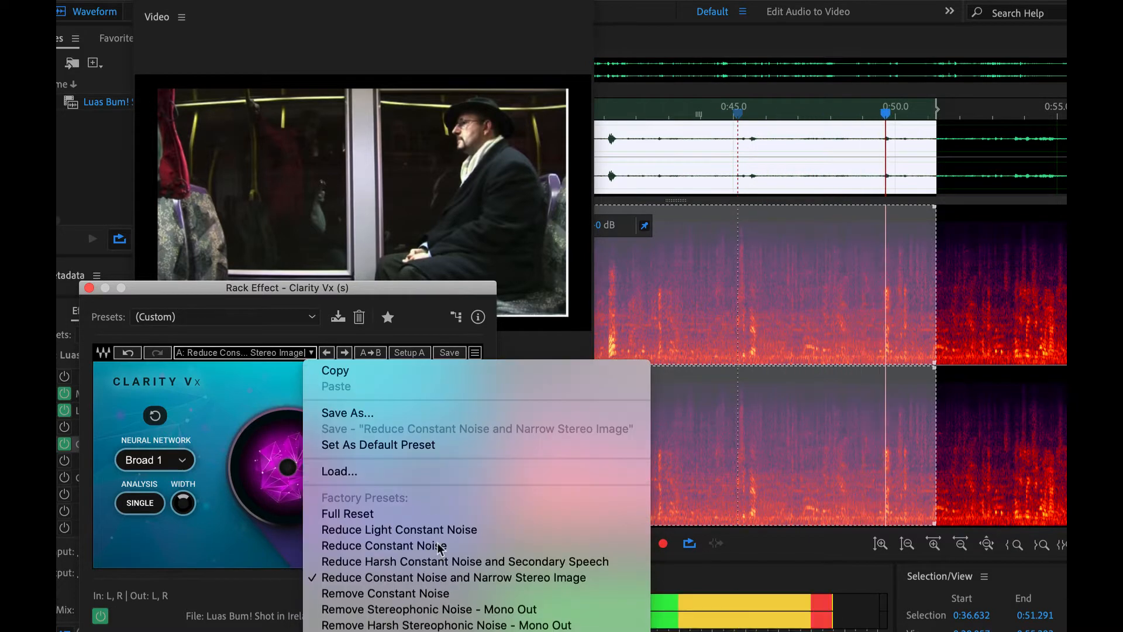
click(437, 594)
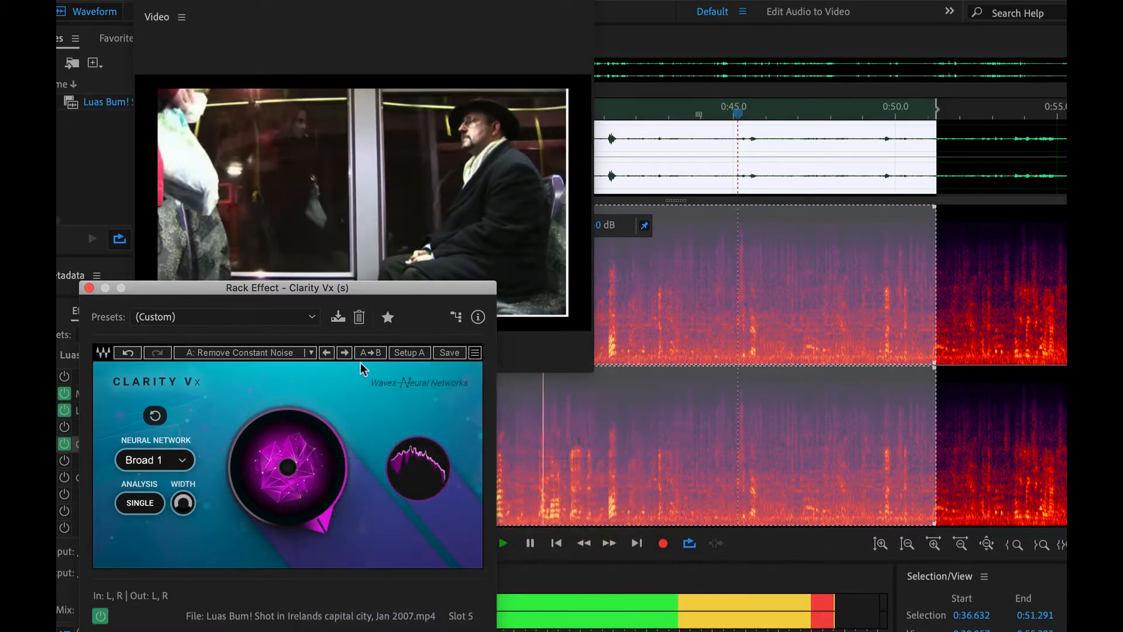
click(275, 350)
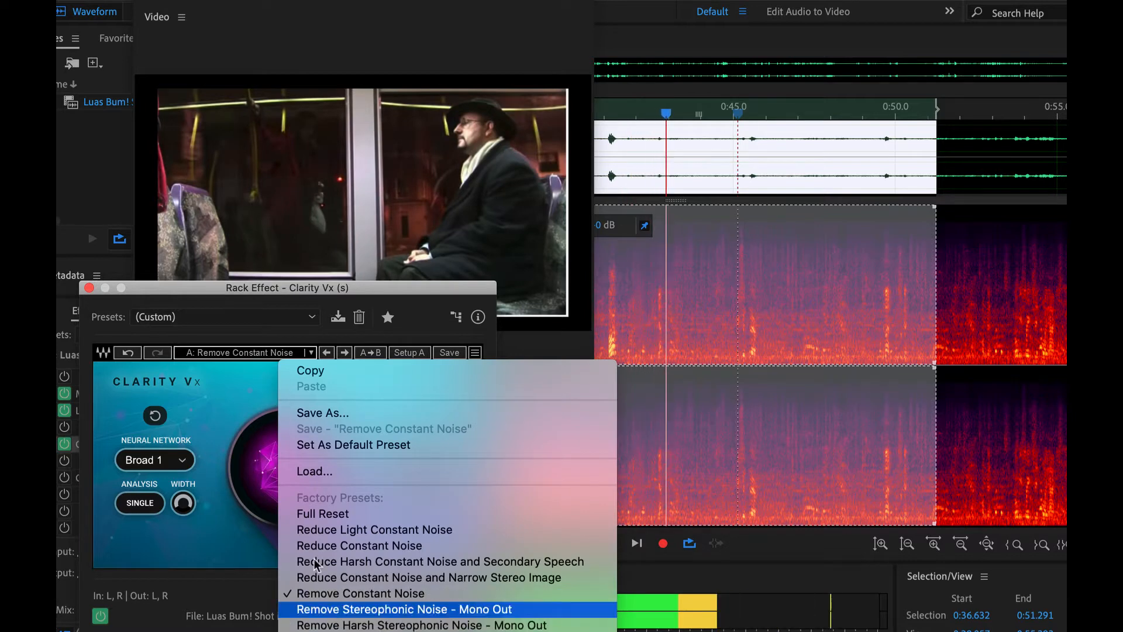
click(331, 609)
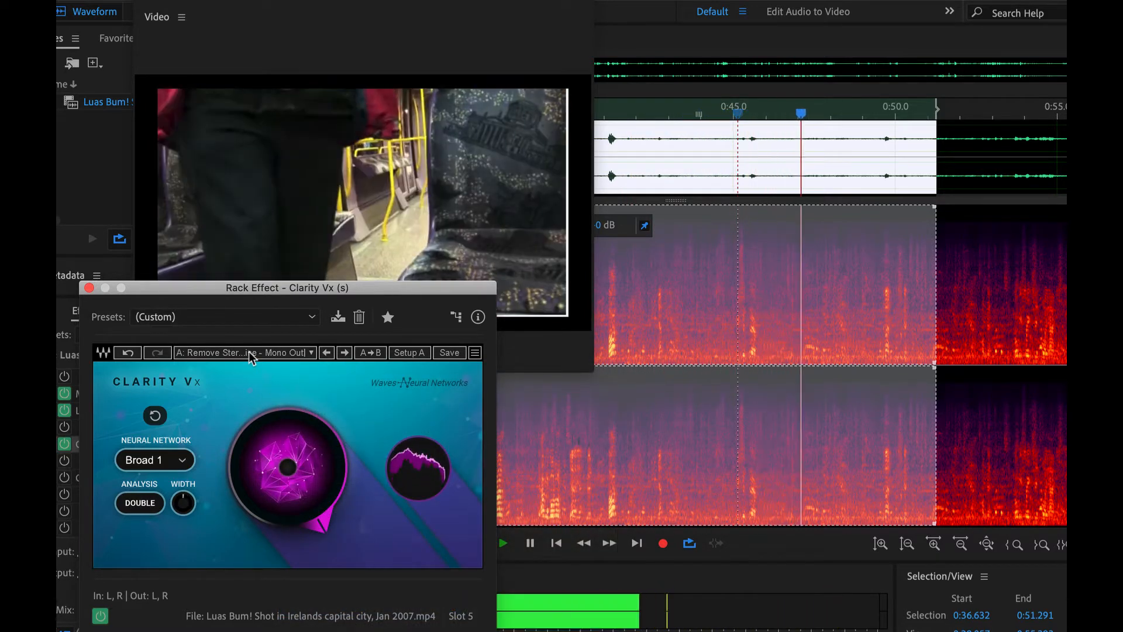
click(250, 353)
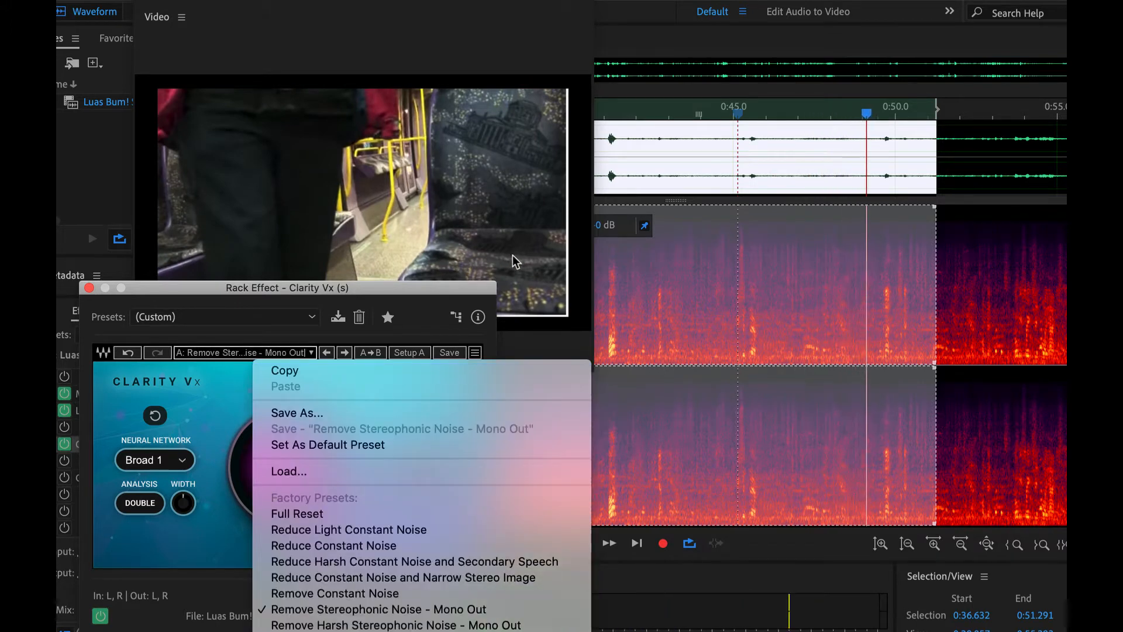
click(762, 244)
key(space)
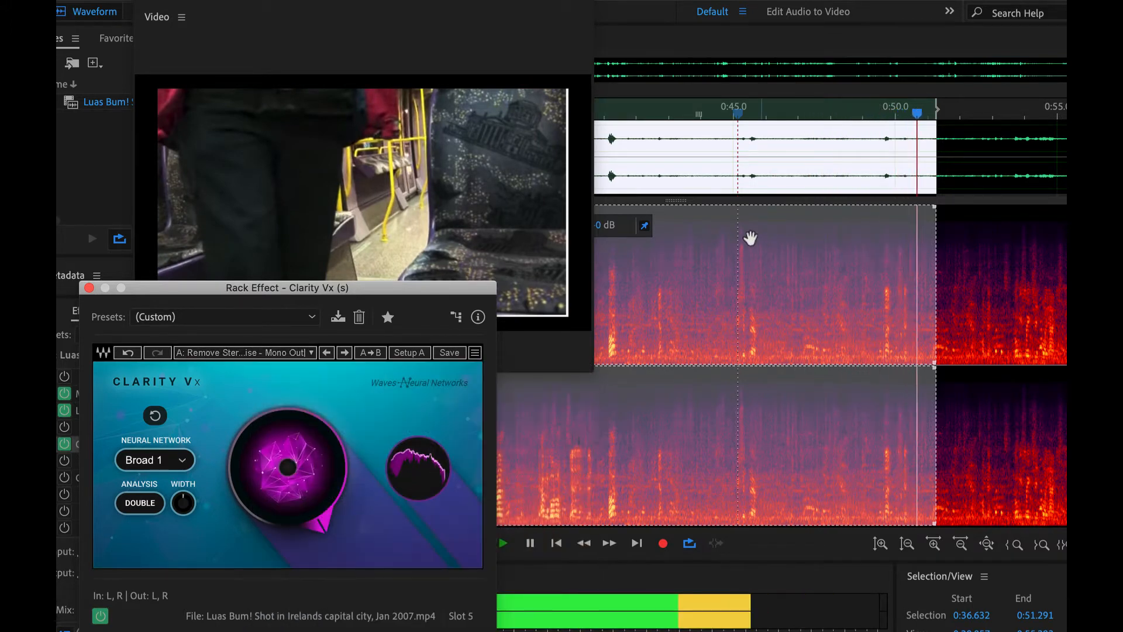
Close the Clarity Vx window and switch the Clarity Vx effect off in the rack.
drag(767, 255, 703, 259)
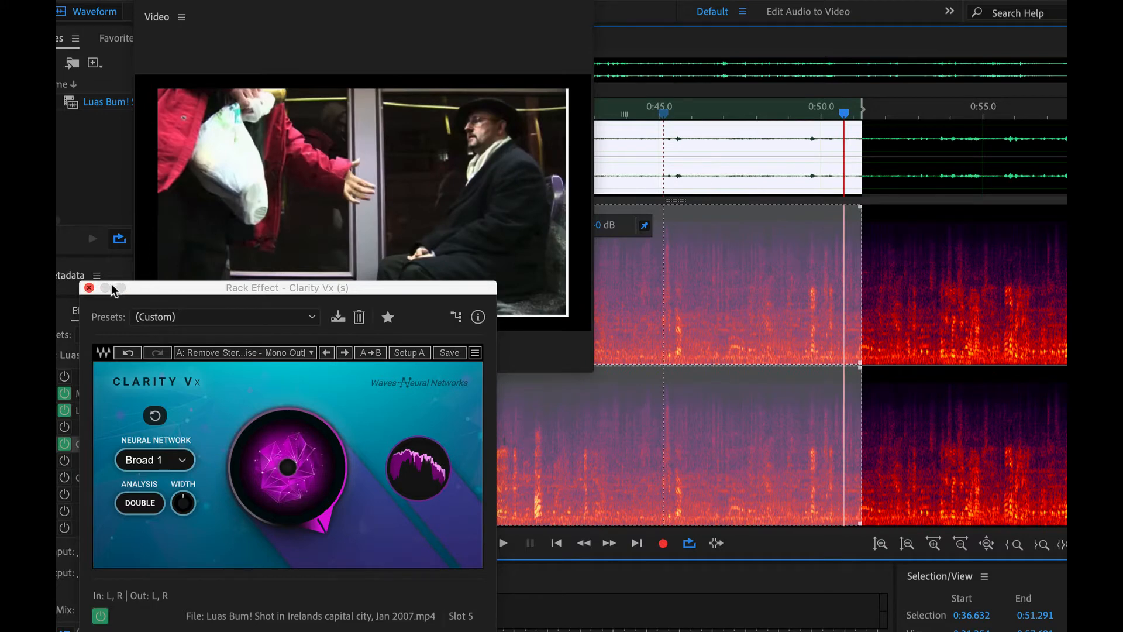
click(88, 287)
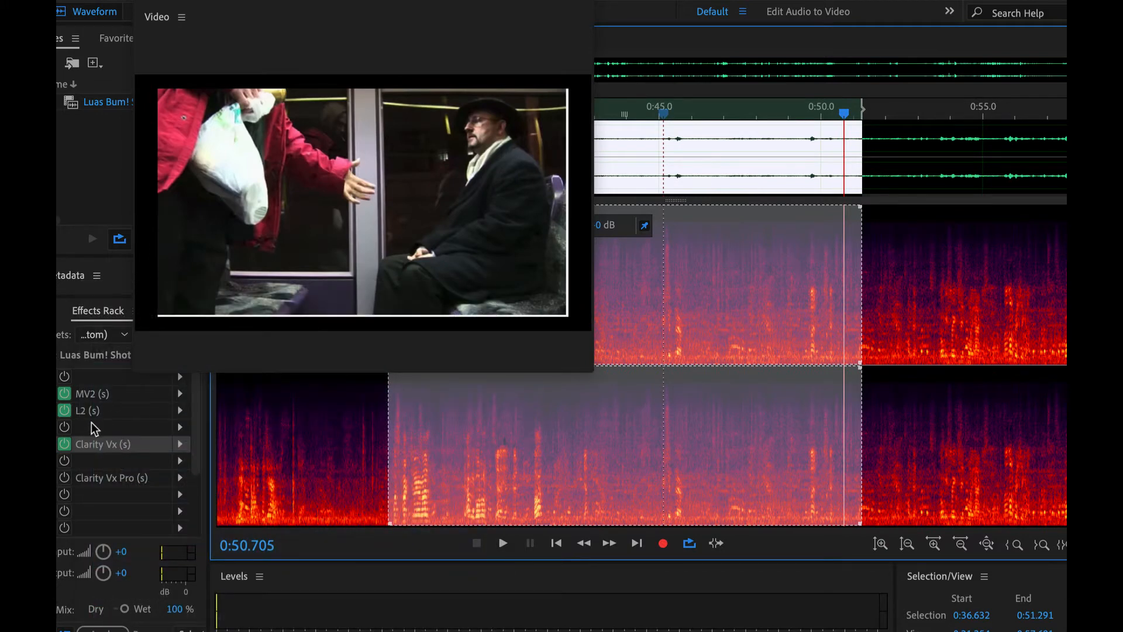
click(64, 443)
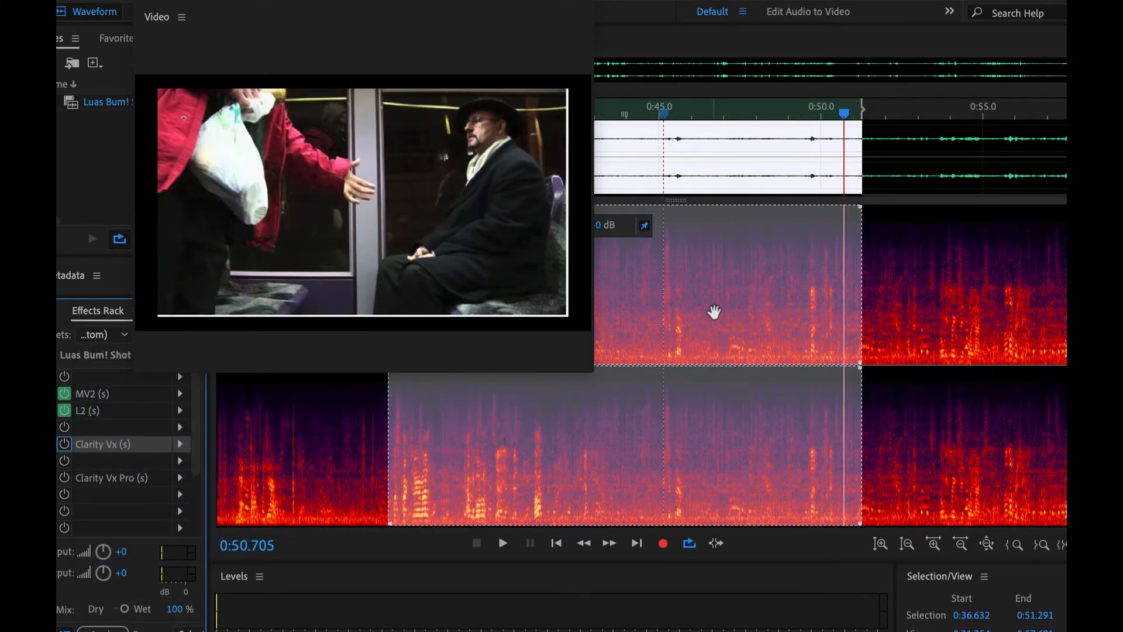
Look further along the recording for another speech passage, checking positions from 0:52 to 1:44 and listening from 1:44.167.
click(883, 231)
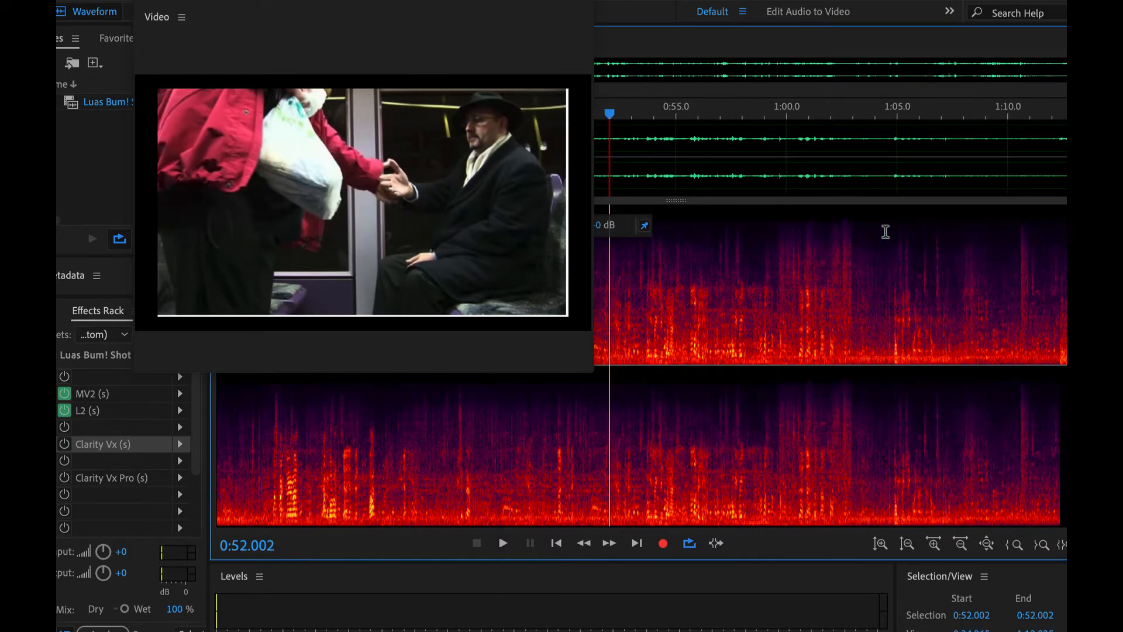
scroll(747, 268, down, 3)
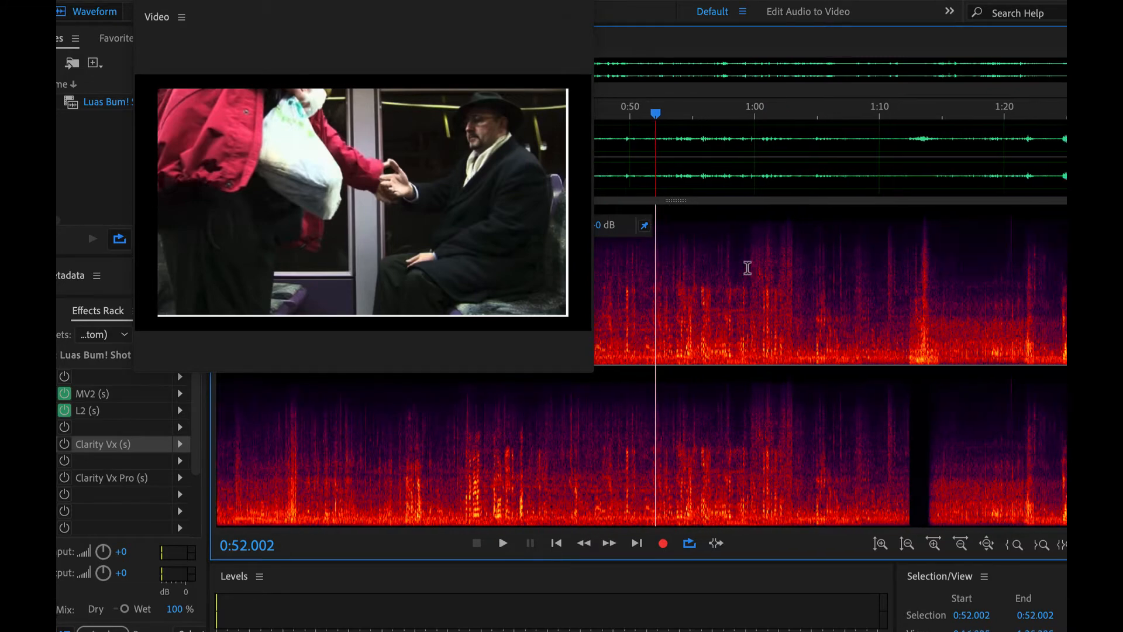
scroll(748, 268, down, 1)
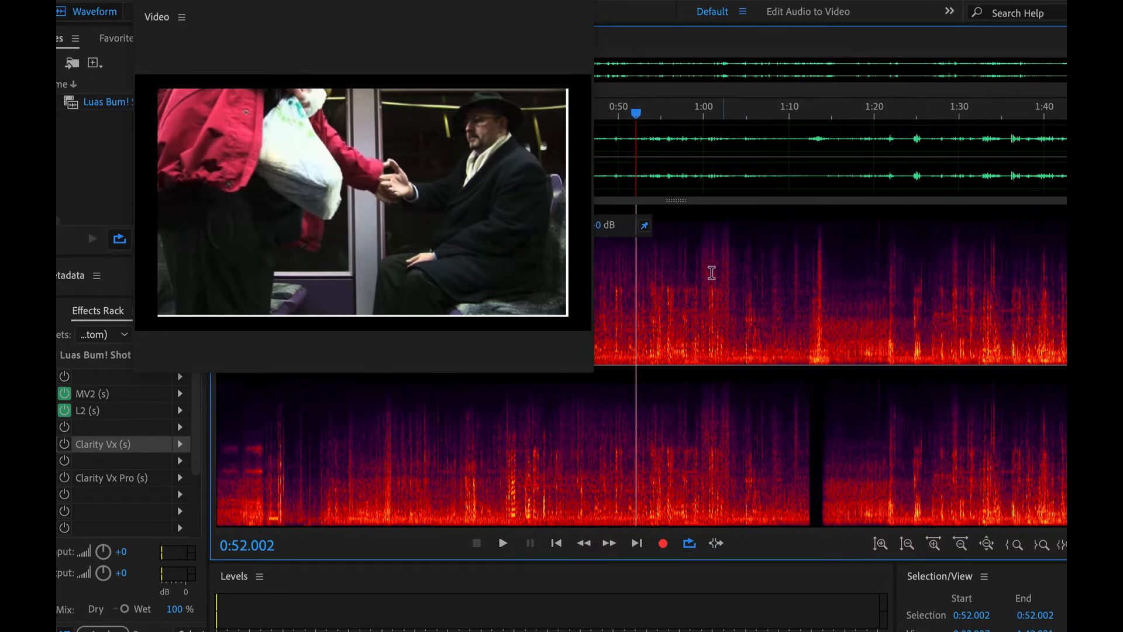
click(702, 271)
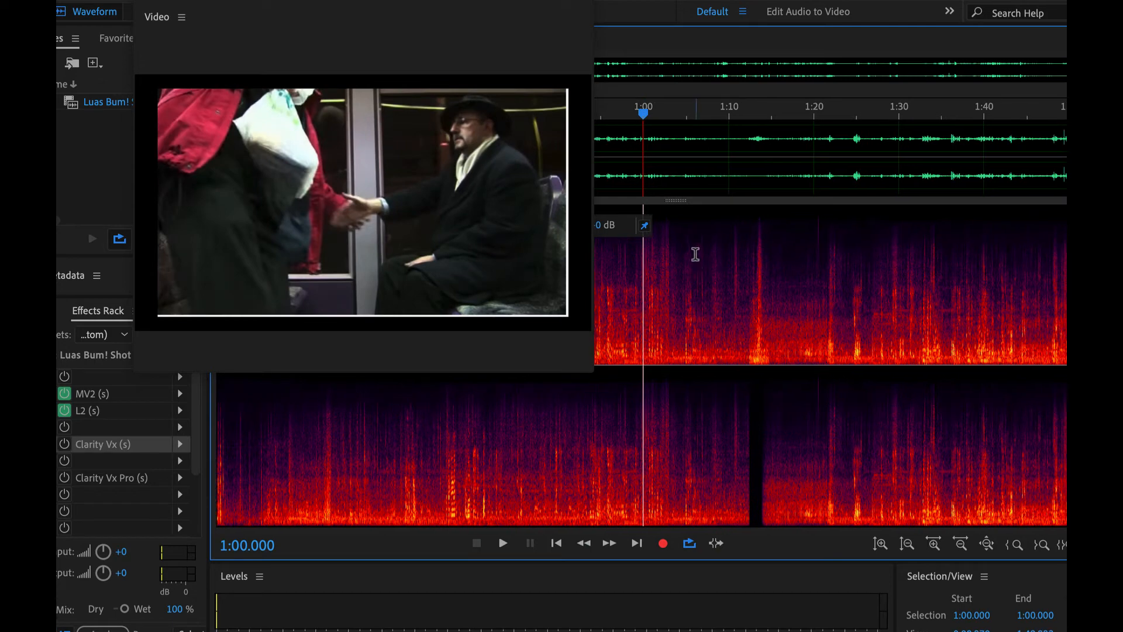
key(space)
click(854, 253)
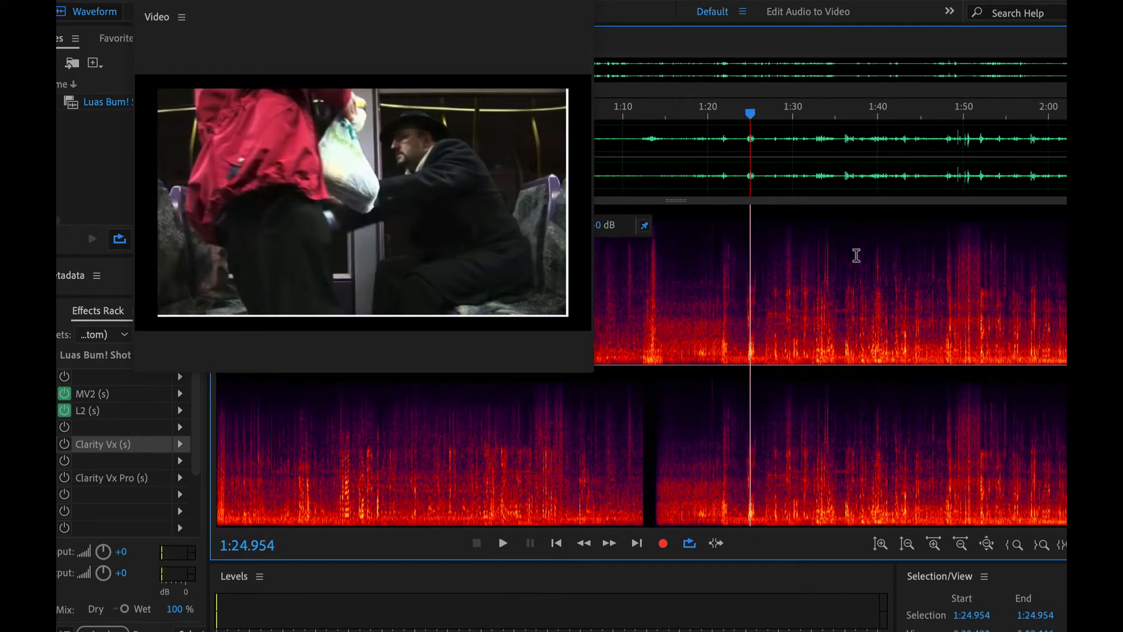
click(829, 253)
click(715, 263)
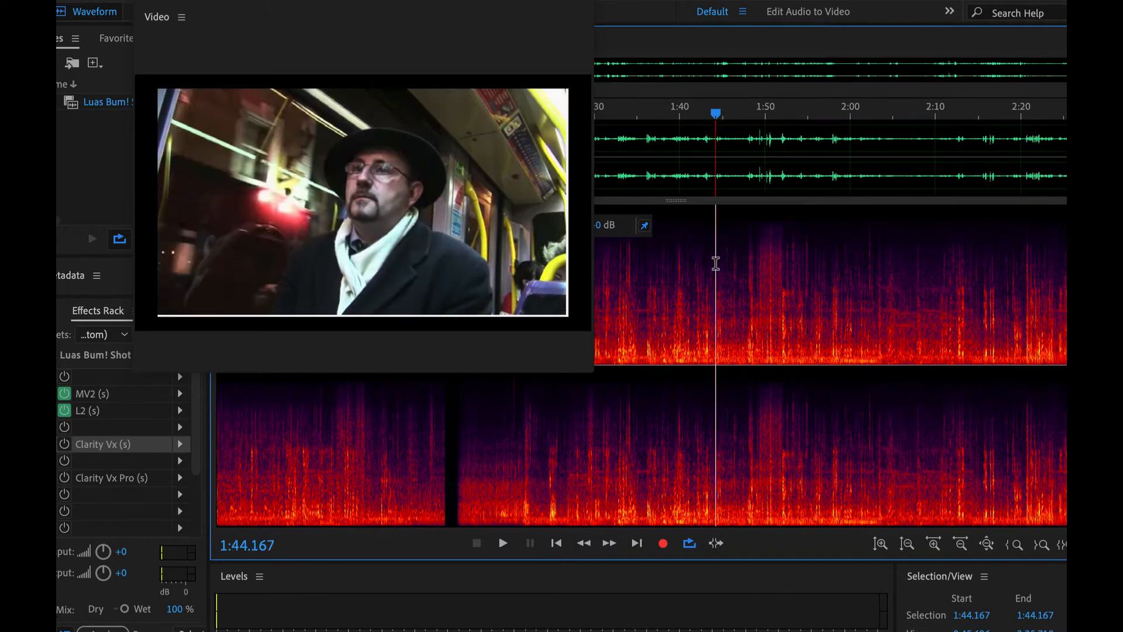
key(space)
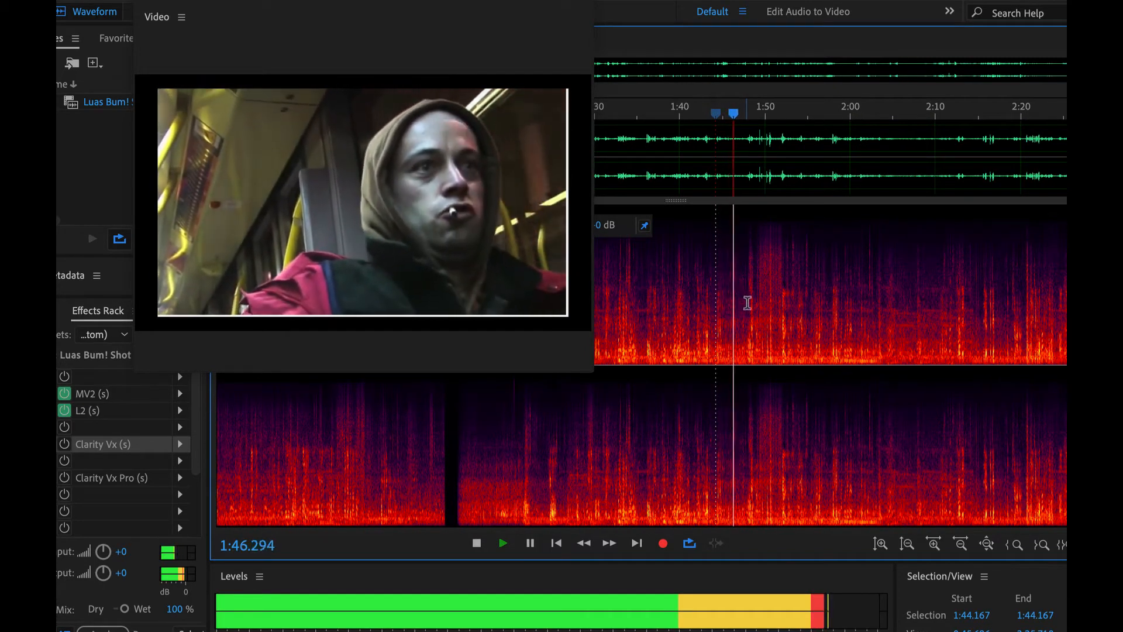
Listen from 1:38.663 and 1:36.066 to locate the passage, and select the audio from 1:35.755 to 1:47.802.
click(669, 299)
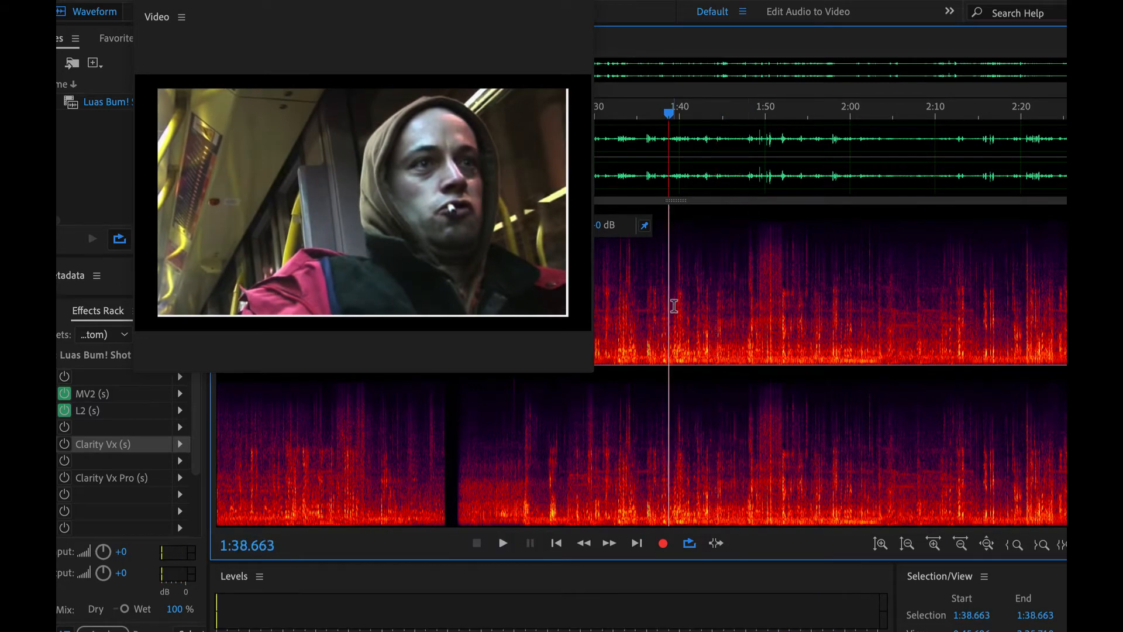
key(space)
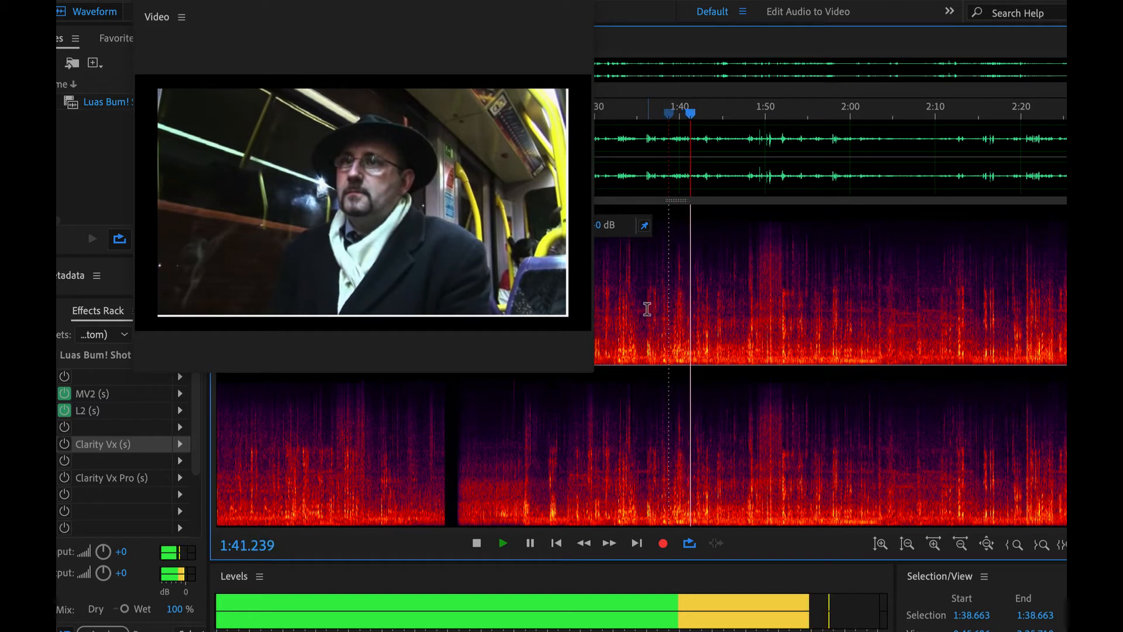
key(space)
click(647, 308)
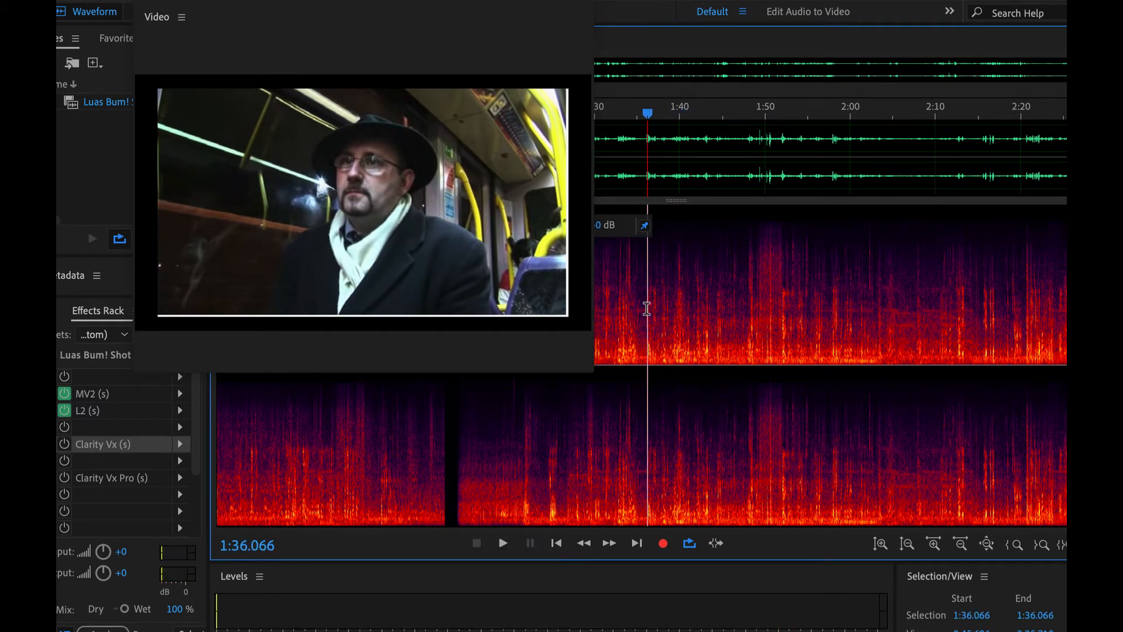
key(space)
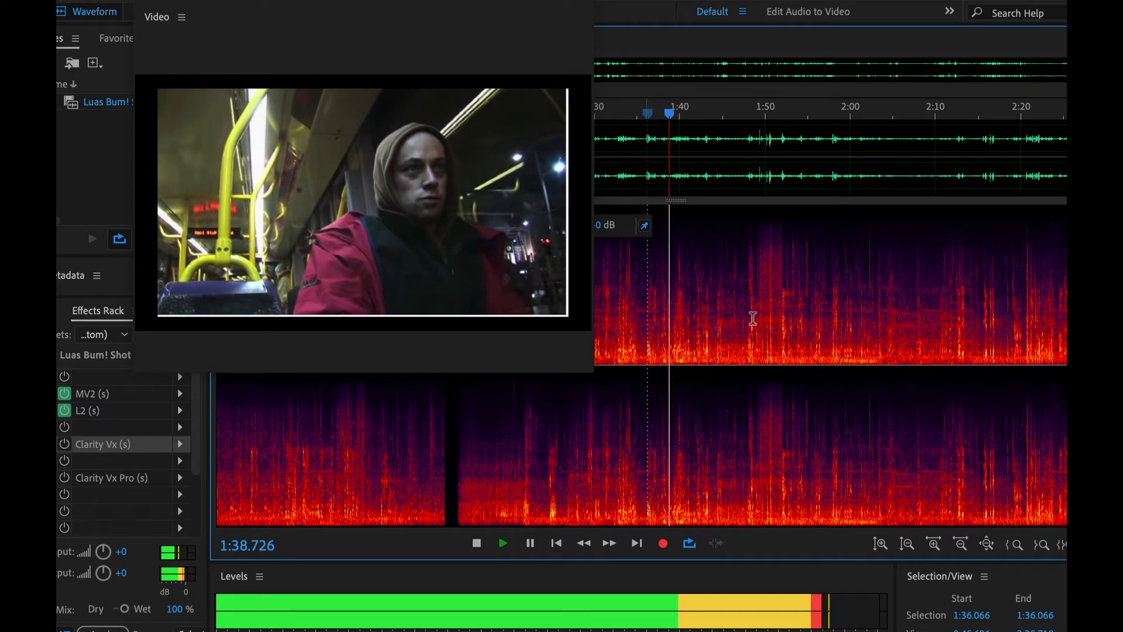
key(space)
drag(746, 319, 644, 316)
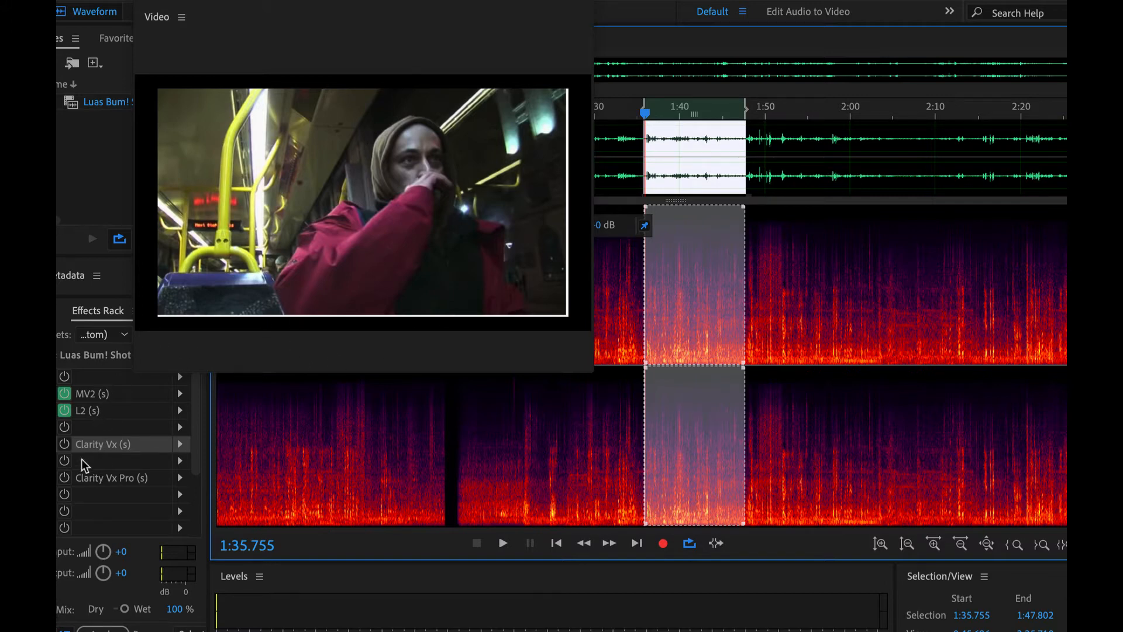
Switch on Clarity Vx Pro in the rack, open its window, and hide its advanced controls.
click(66, 478)
double_click(104, 474)
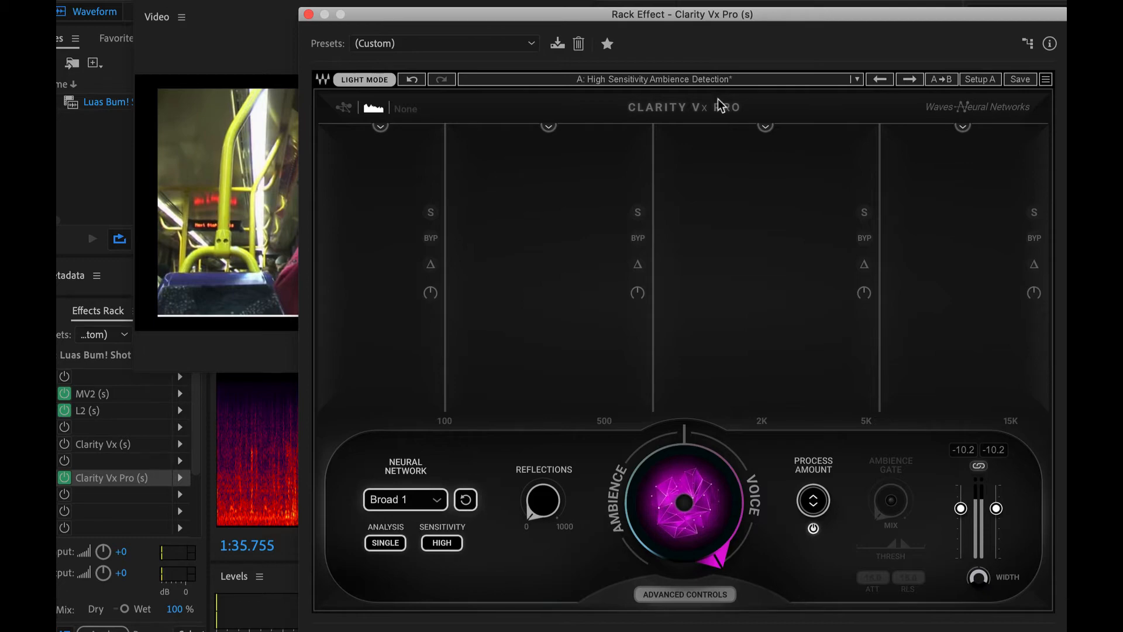
click(686, 589)
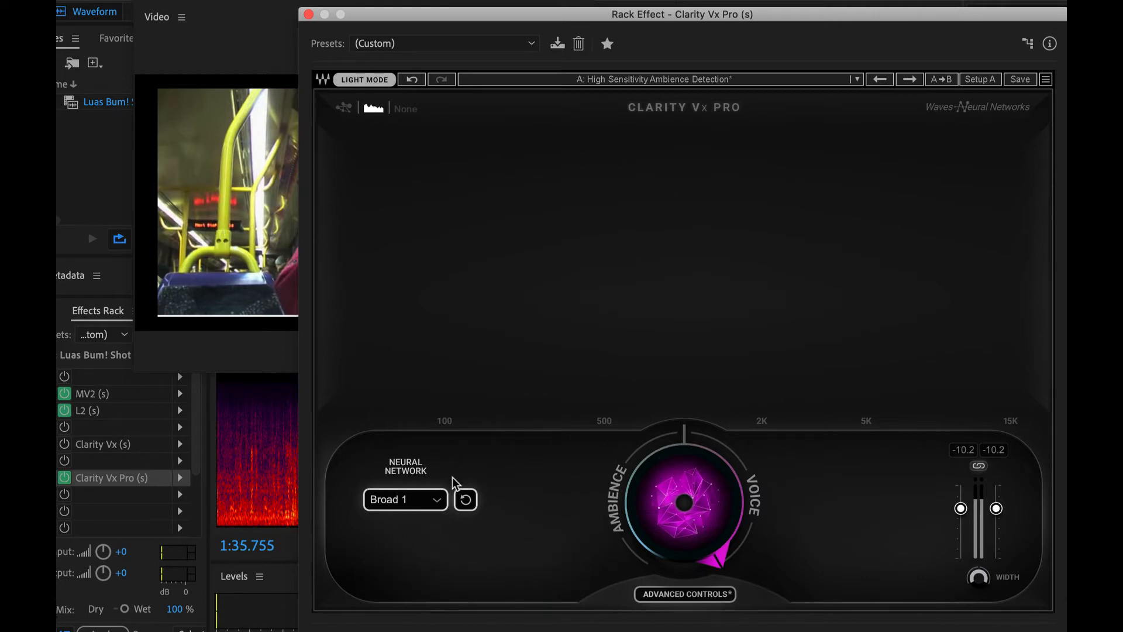
Set Clarity Vx Pro's neural network to Broad 1 HF and show the advanced controls.
click(443, 504)
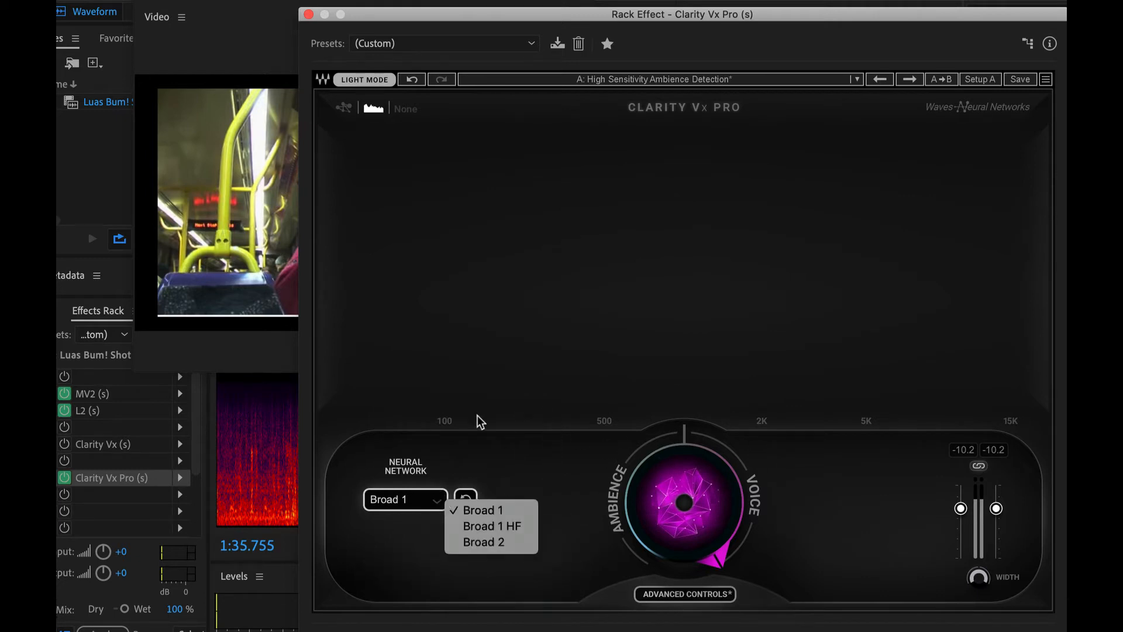
click(520, 468)
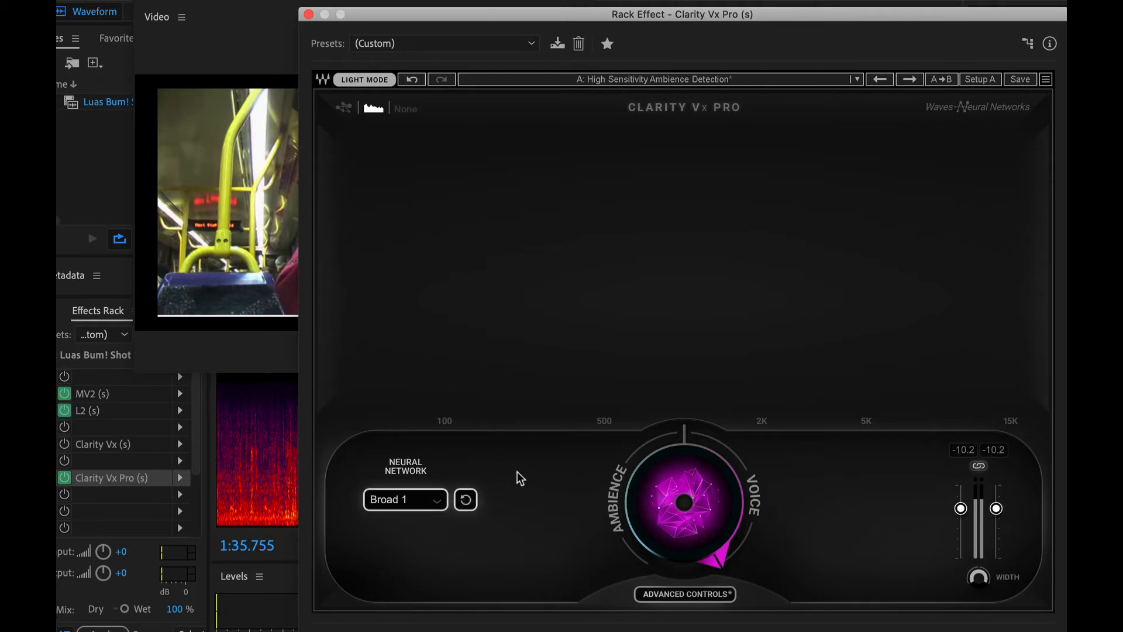
click(444, 501)
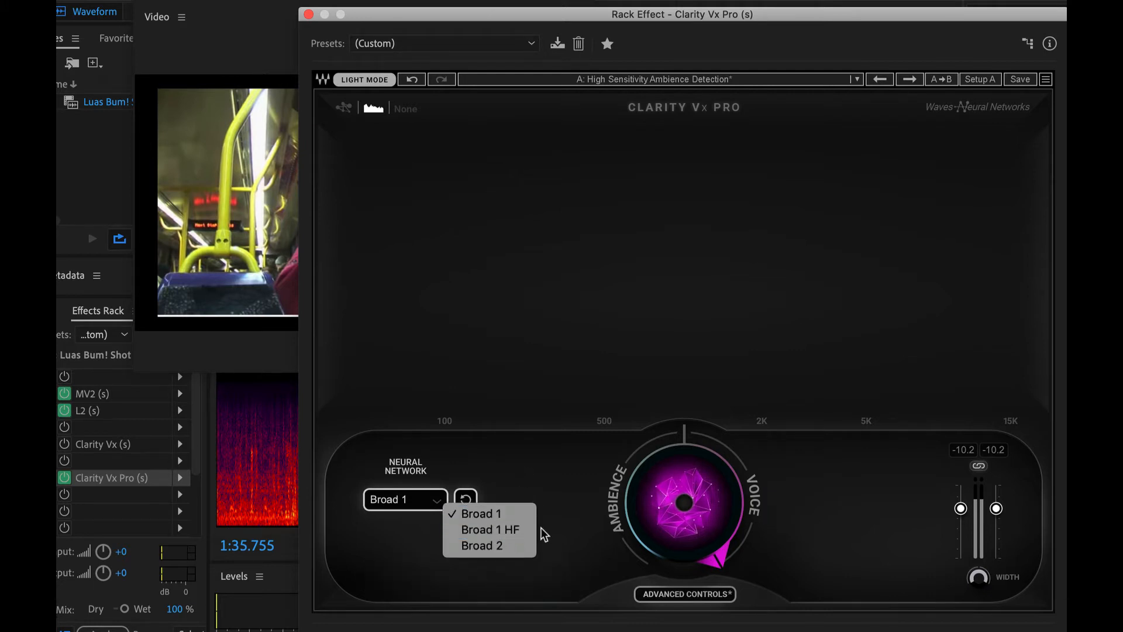
click(510, 530)
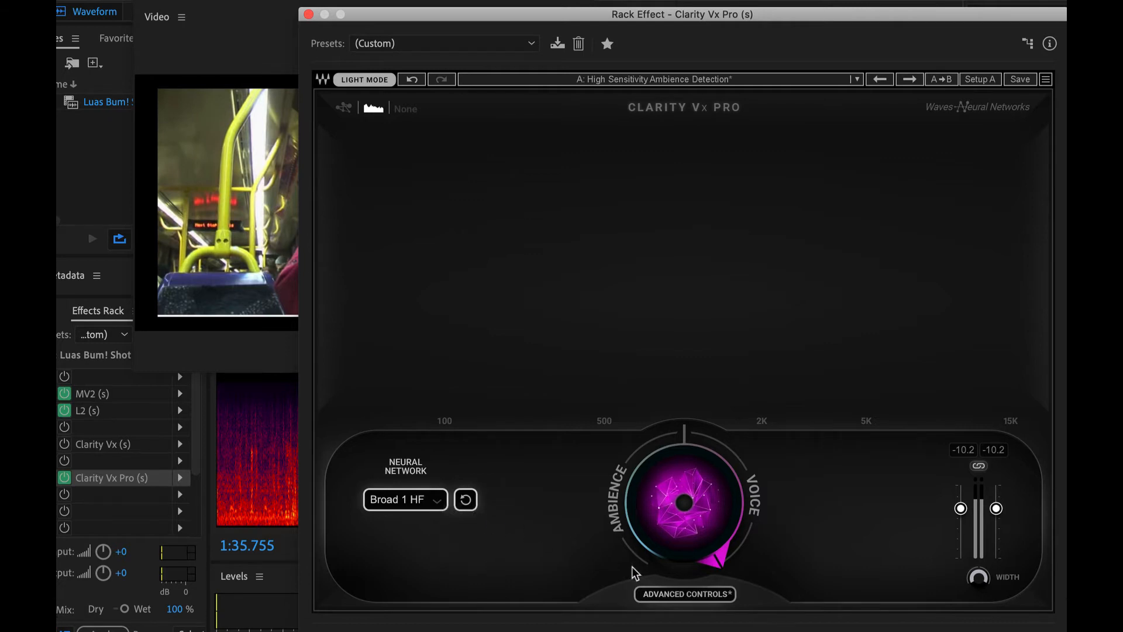
click(671, 594)
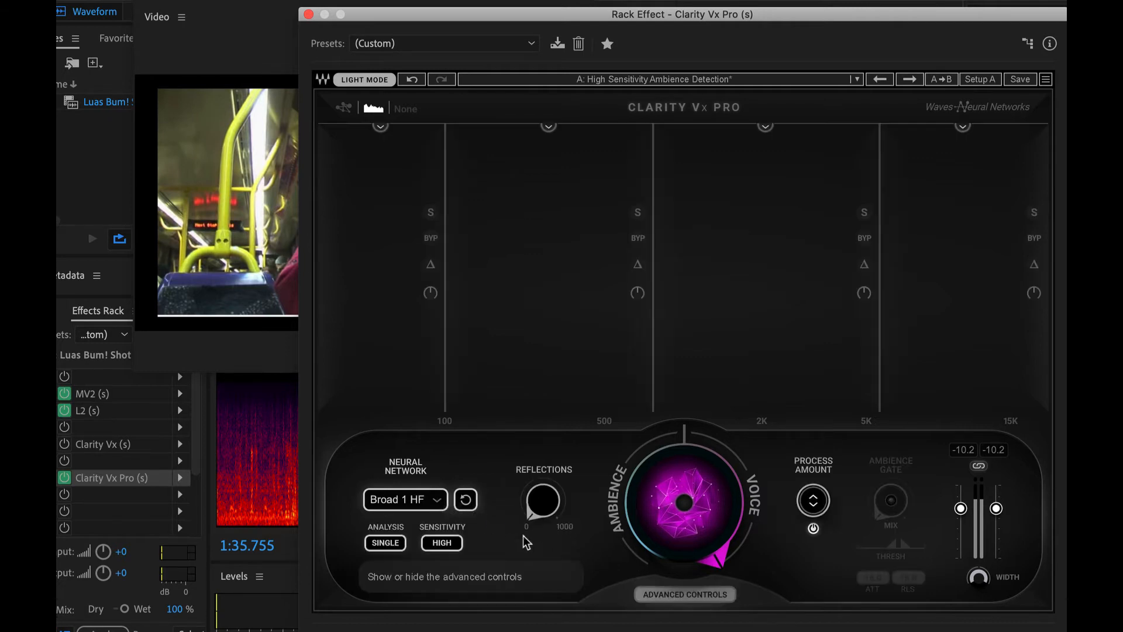
Try the Broad 2 neural network, return to Broad 1, and play the selection from 1:35.755.
click(440, 500)
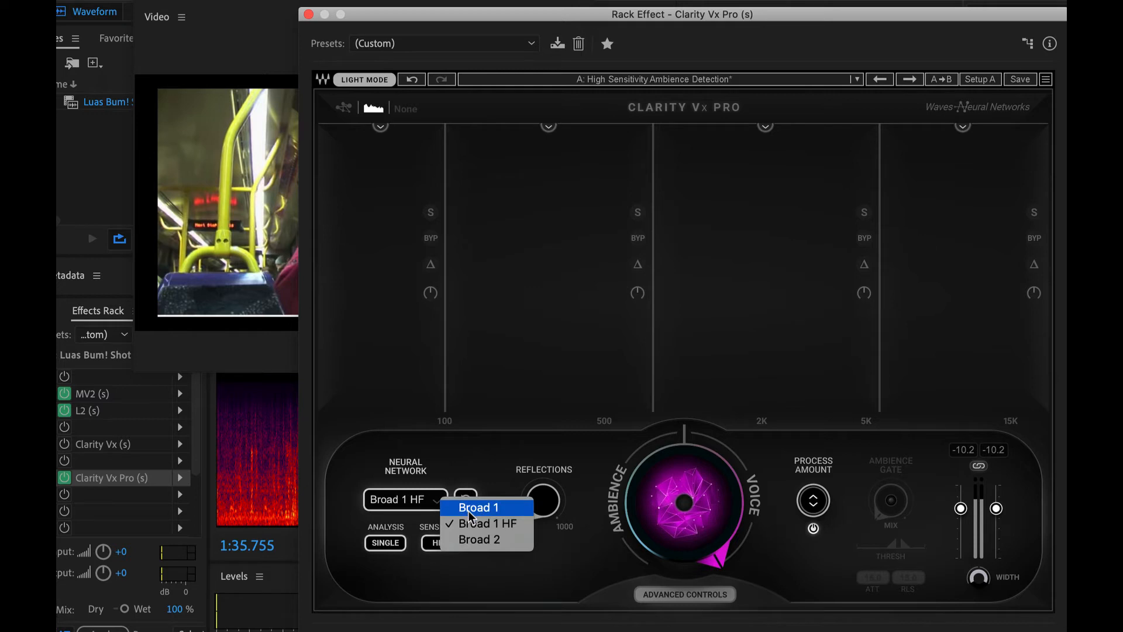
click(404, 503)
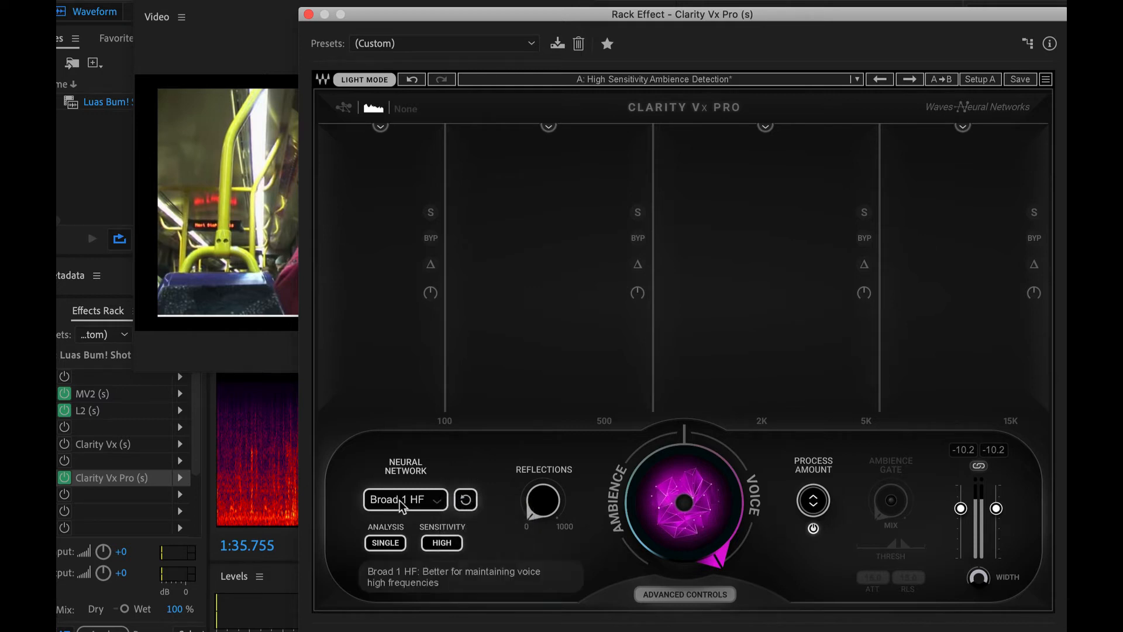
scroll(399, 500, down, 1)
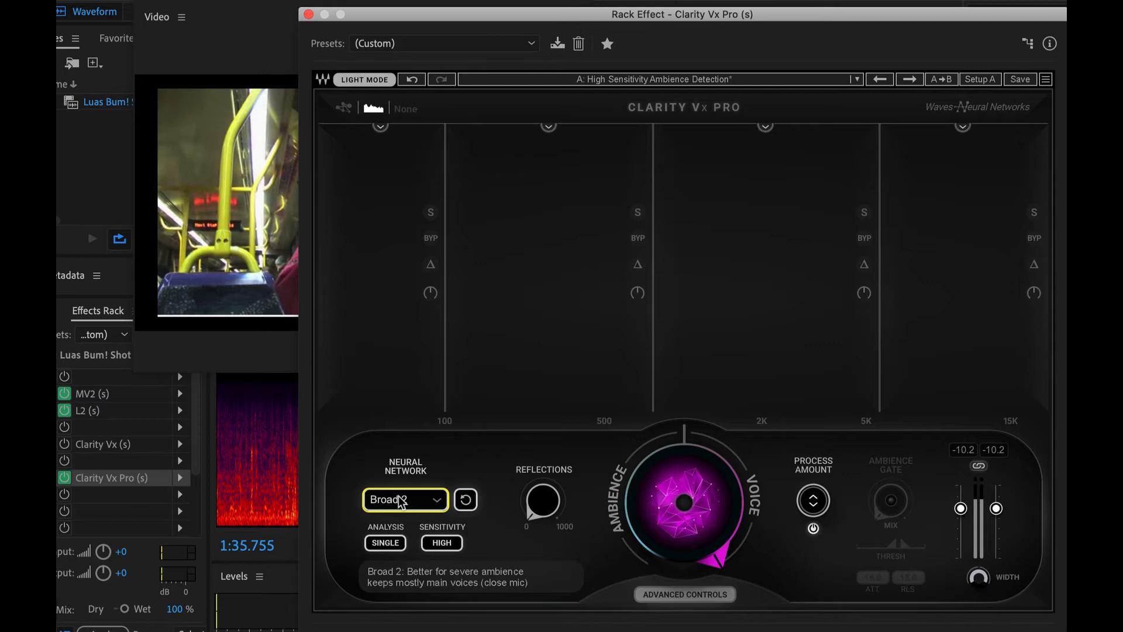
scroll(402, 502, up, 1)
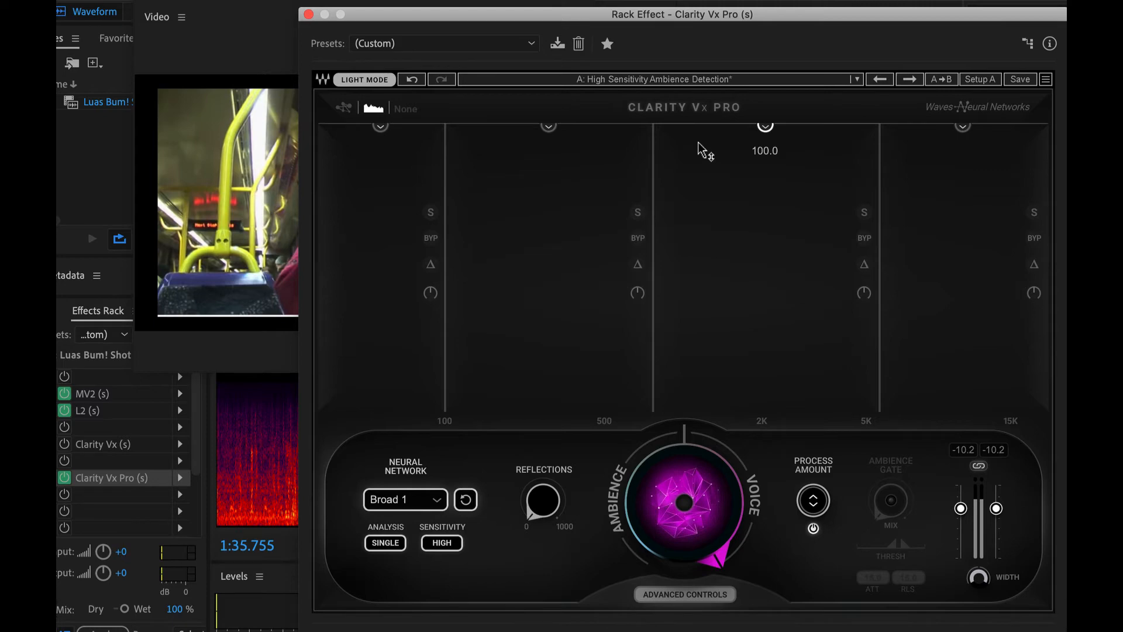
key(space)
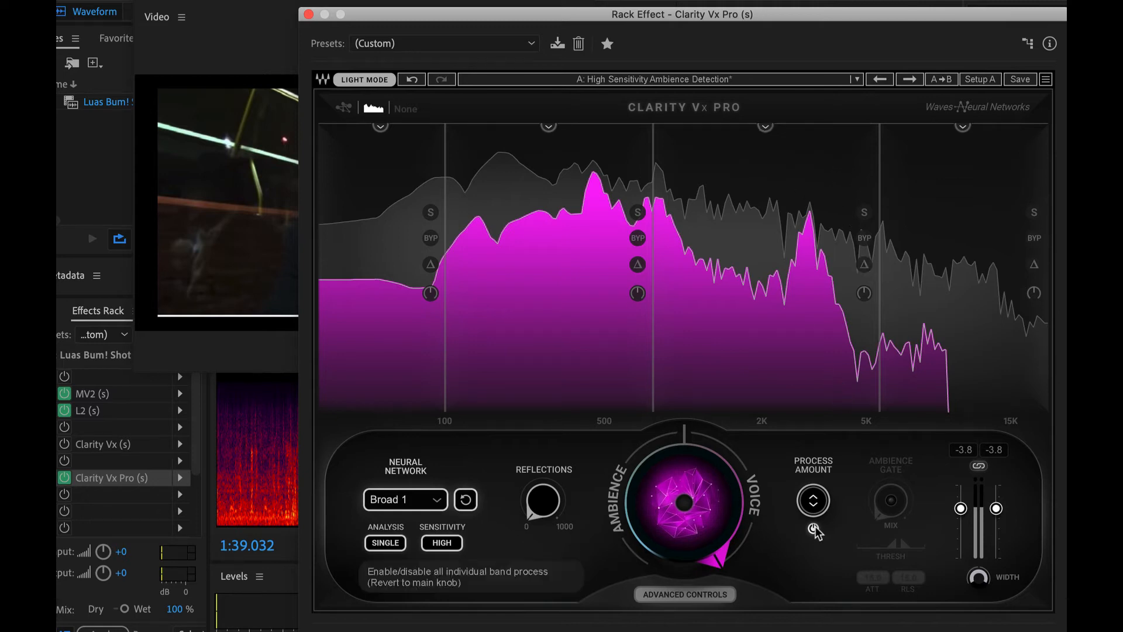
Lower the process amounts of bands 3 and 2 as a trial, and return all bands to 100%.
mouse_move(819, 506)
mouse_down()
mouse_move(819, 545)
mouse_move(819, 506)
mouse_up()
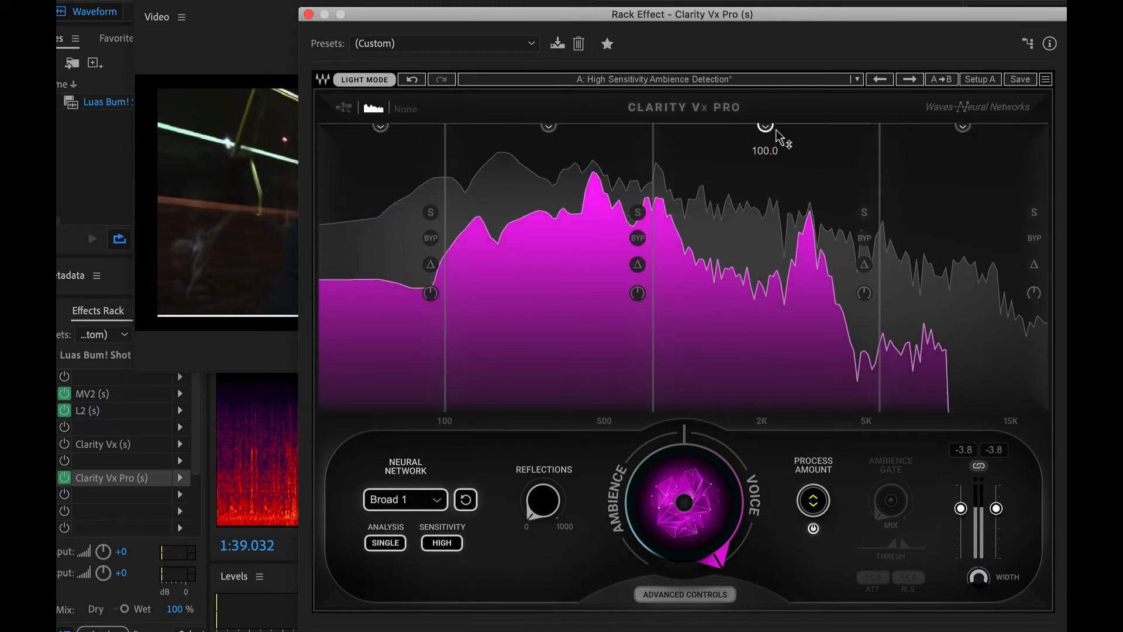
drag(765, 126, 765, 169)
drag(548, 126, 548, 209)
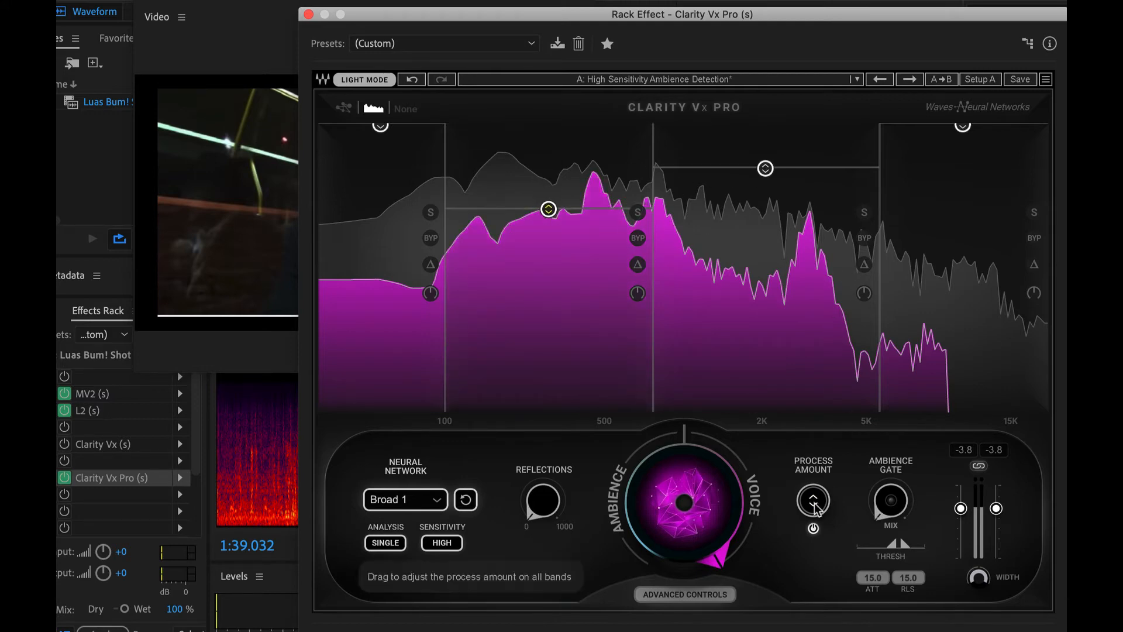
drag(815, 506, 815, 477)
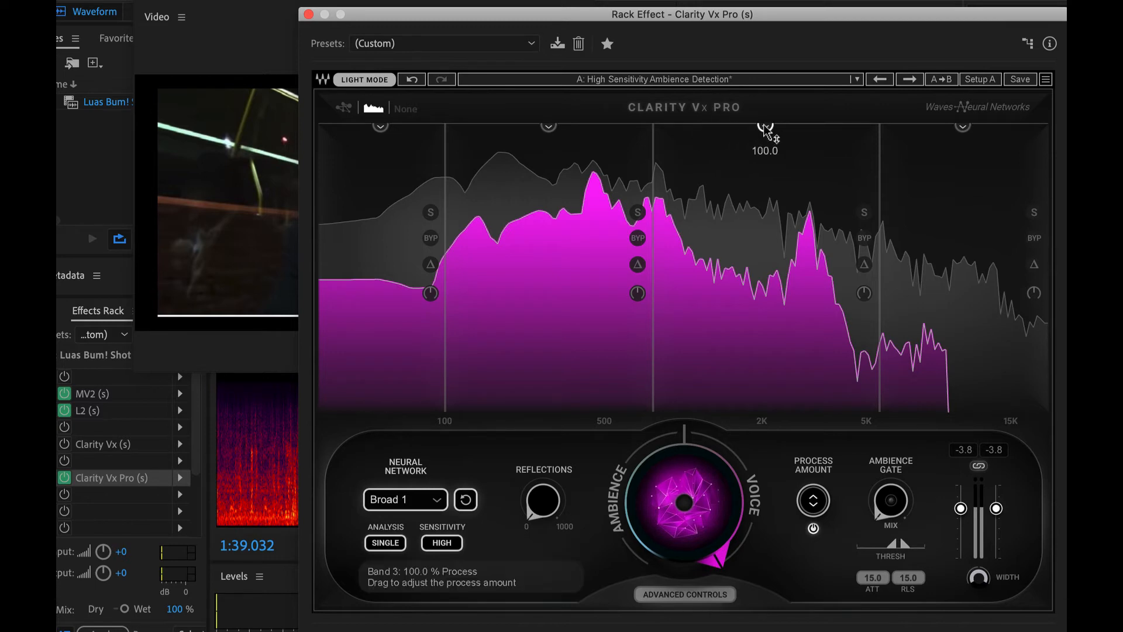
mouse_move(766, 125)
mouse_down()
mouse_move(766, 408)
mouse_move(766, 125)
mouse_up()
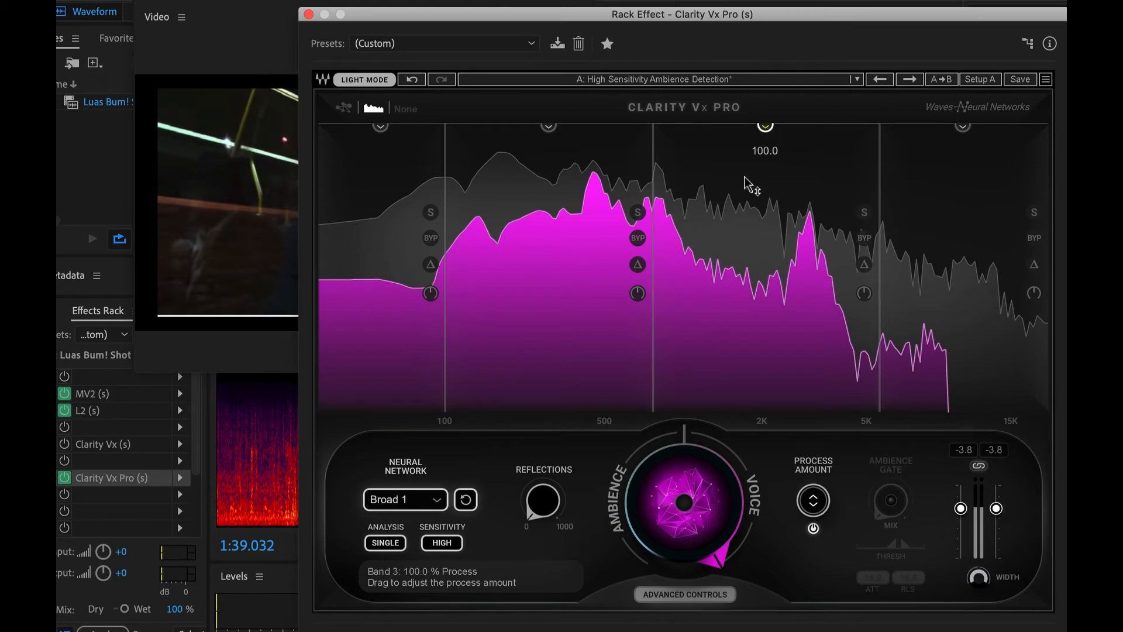
Reduce the main Voice amount to make the Ambience Gate available, check its mix control, and raise the main amount again.
drag(687, 490, 687, 524)
mouse_move(896, 495)
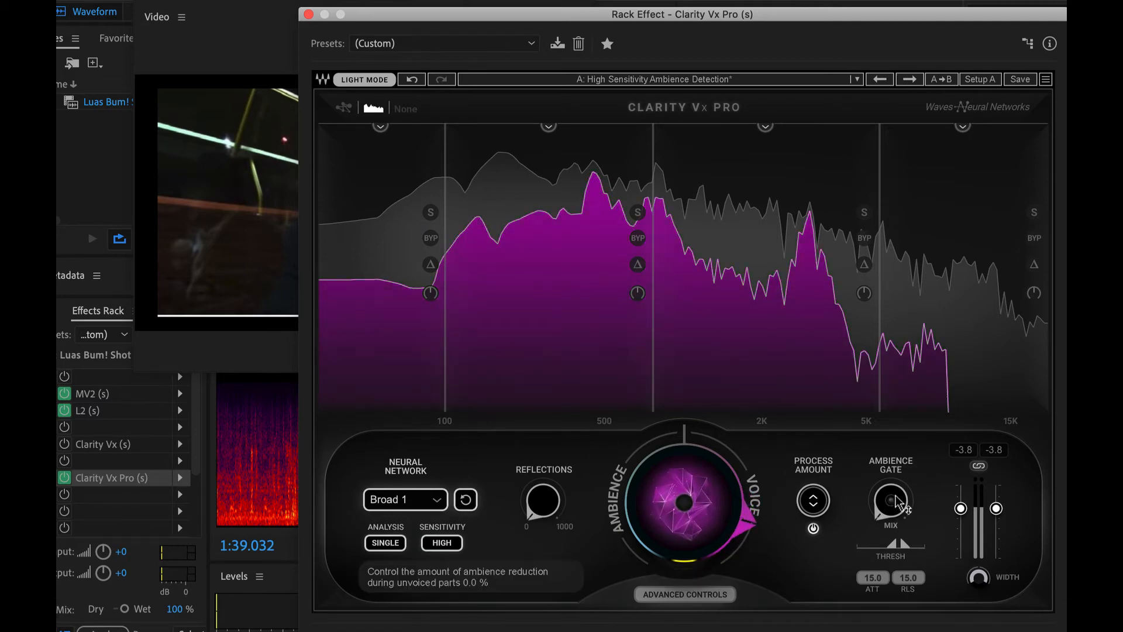
click(900, 500)
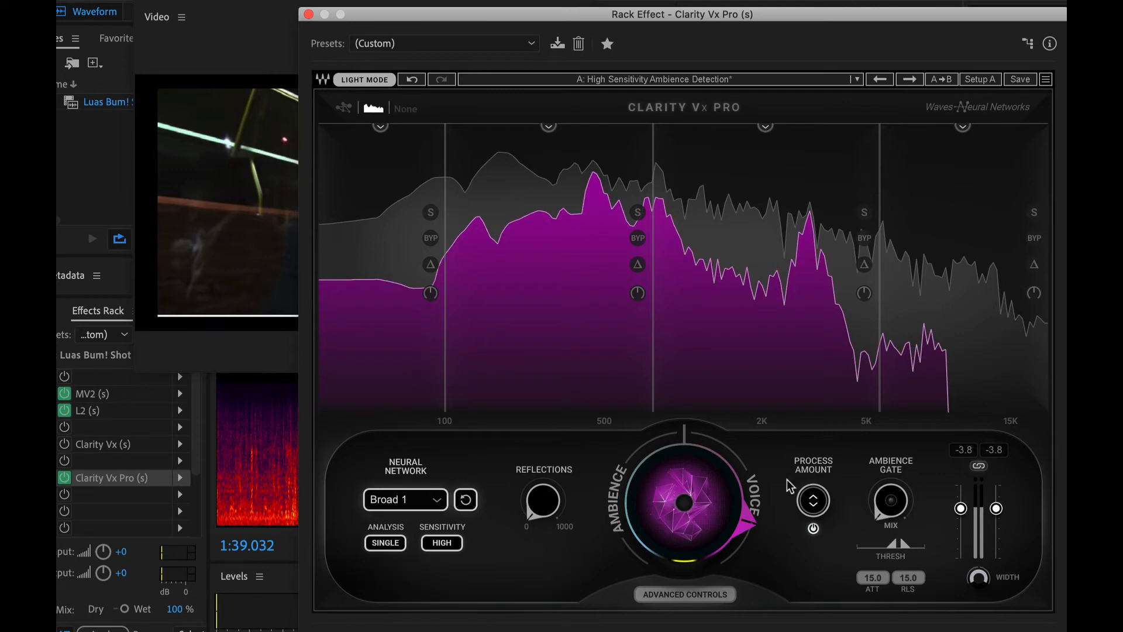
drag(696, 494, 696, 463)
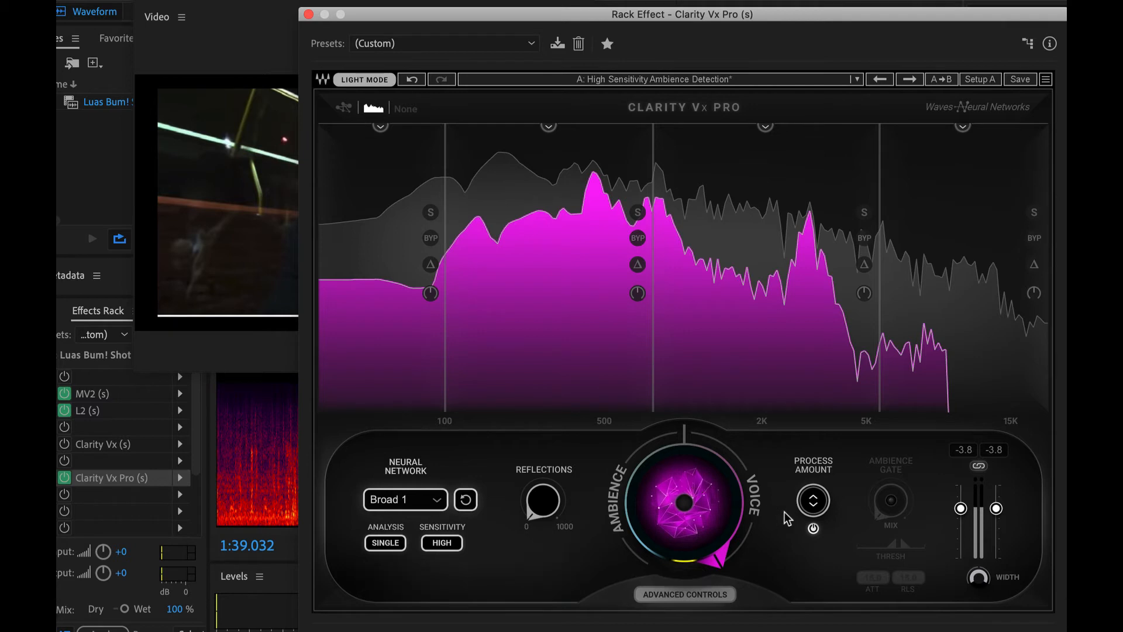
Check the width, output and analysis controls, and toggle the sensitivity to Normal and back to High.
mouse_move(976, 571)
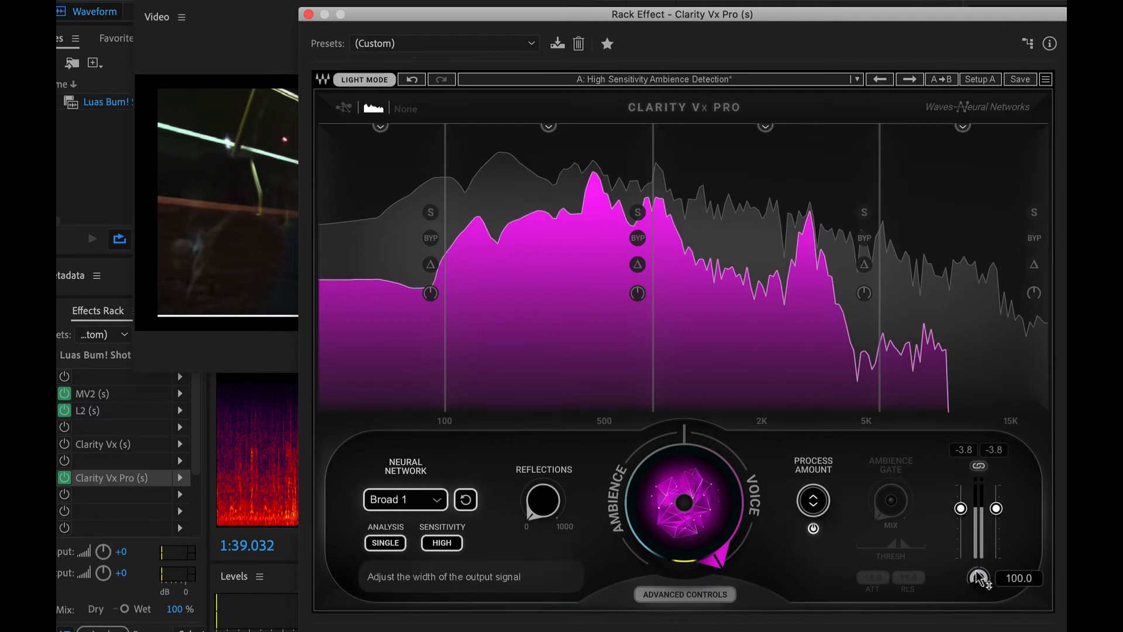
mouse_move(997, 509)
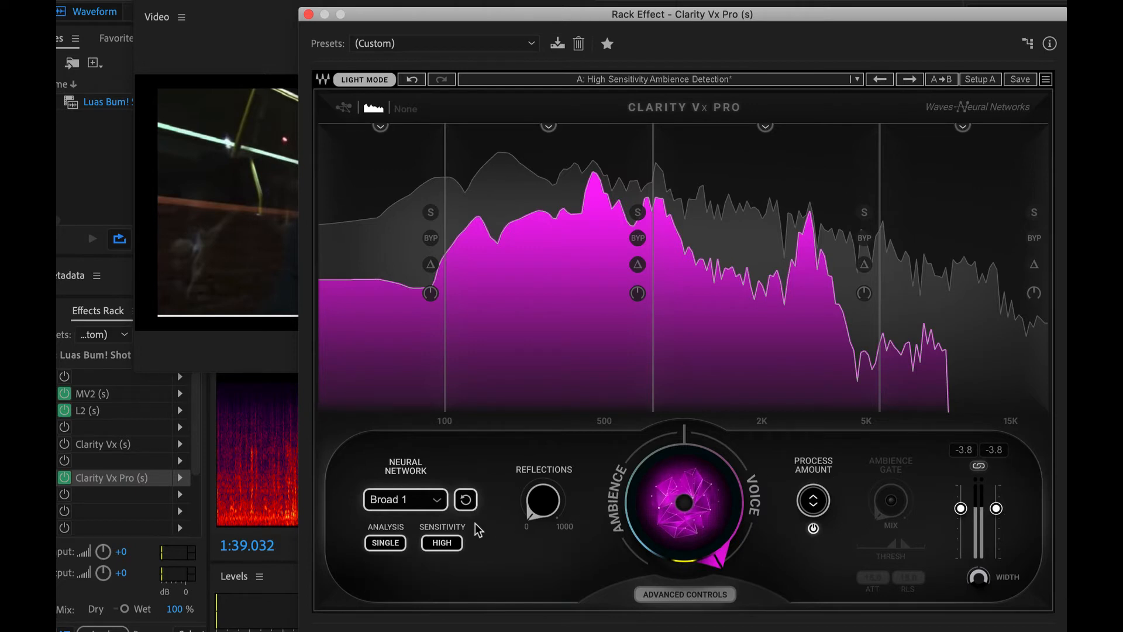
mouse_move(398, 545)
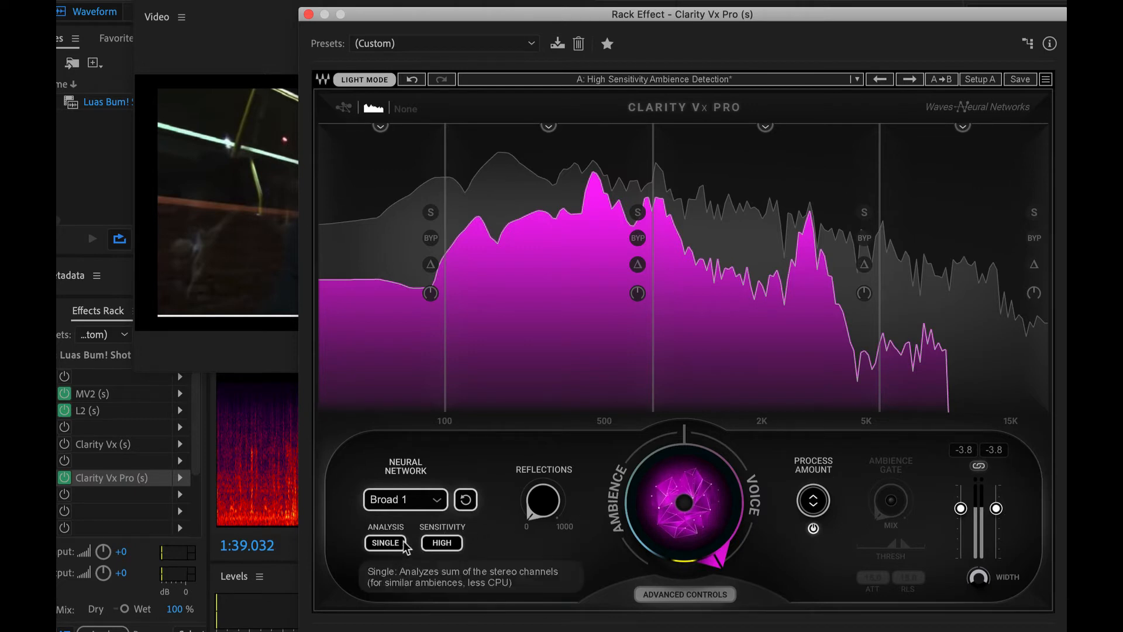
click(440, 542)
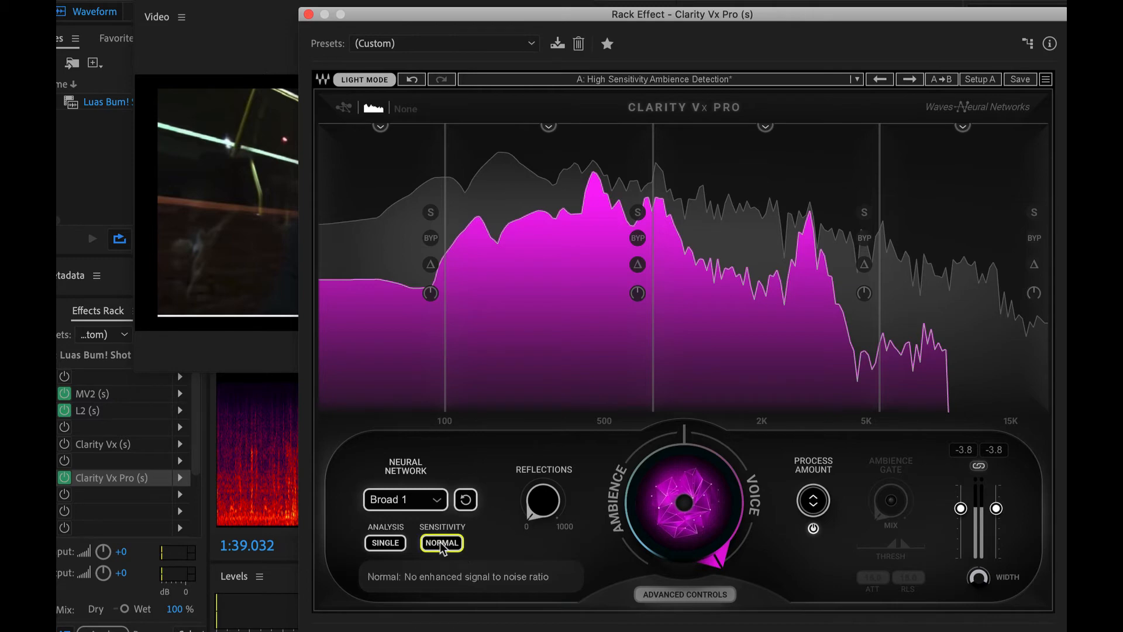
click(444, 543)
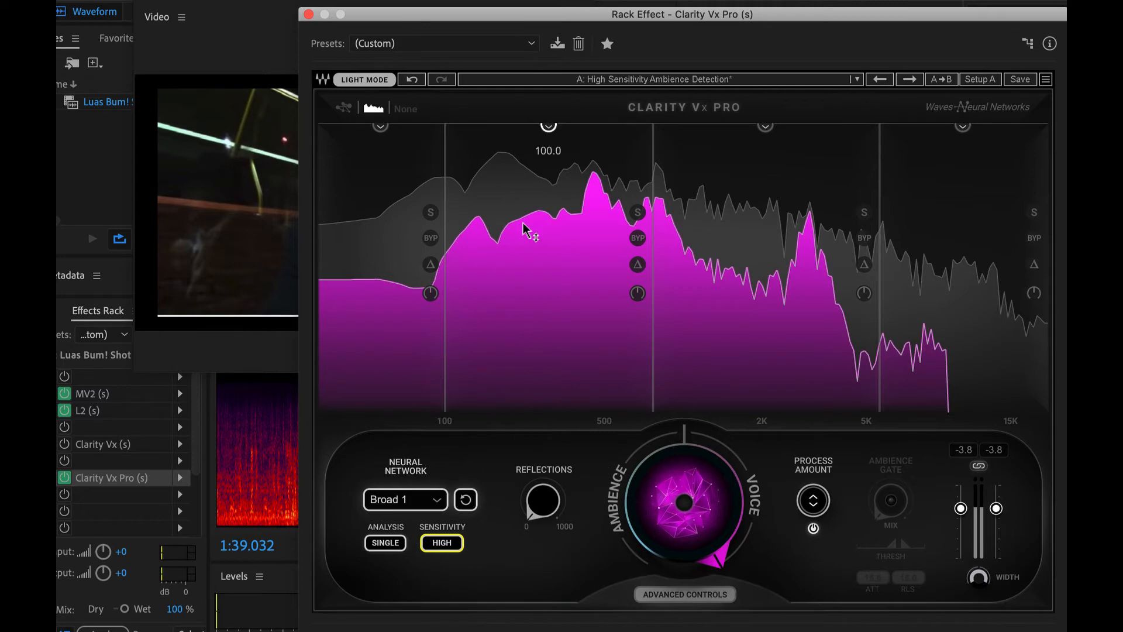
Close the Clarity Vx Pro window and listen to the selection with the effect switched off and switched on again.
click(308, 14)
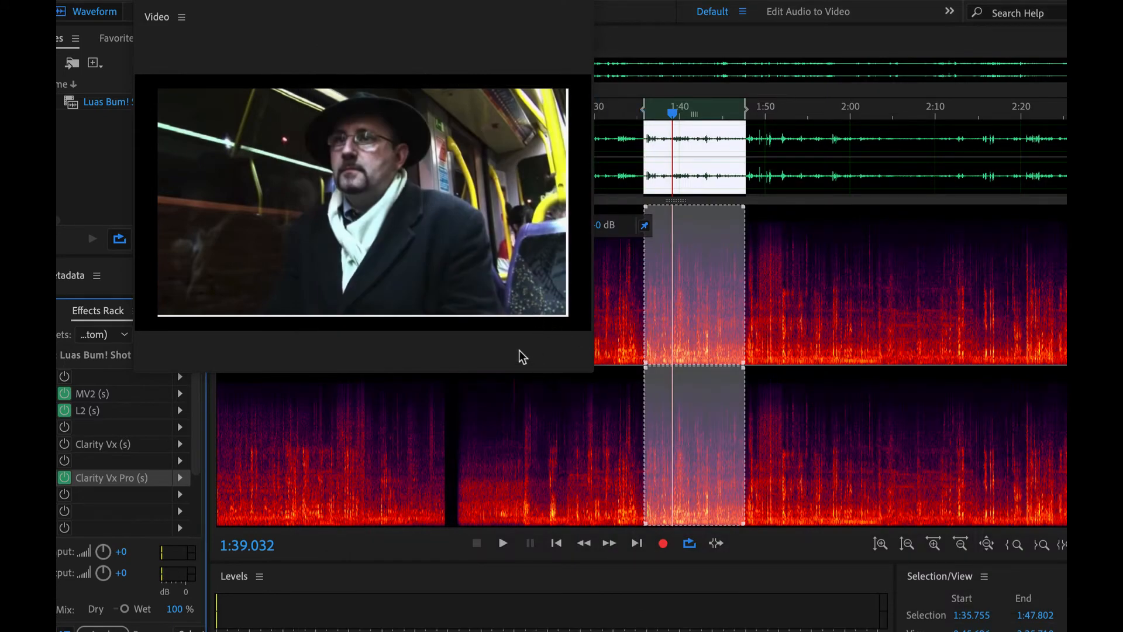
click(65, 478)
key(space)
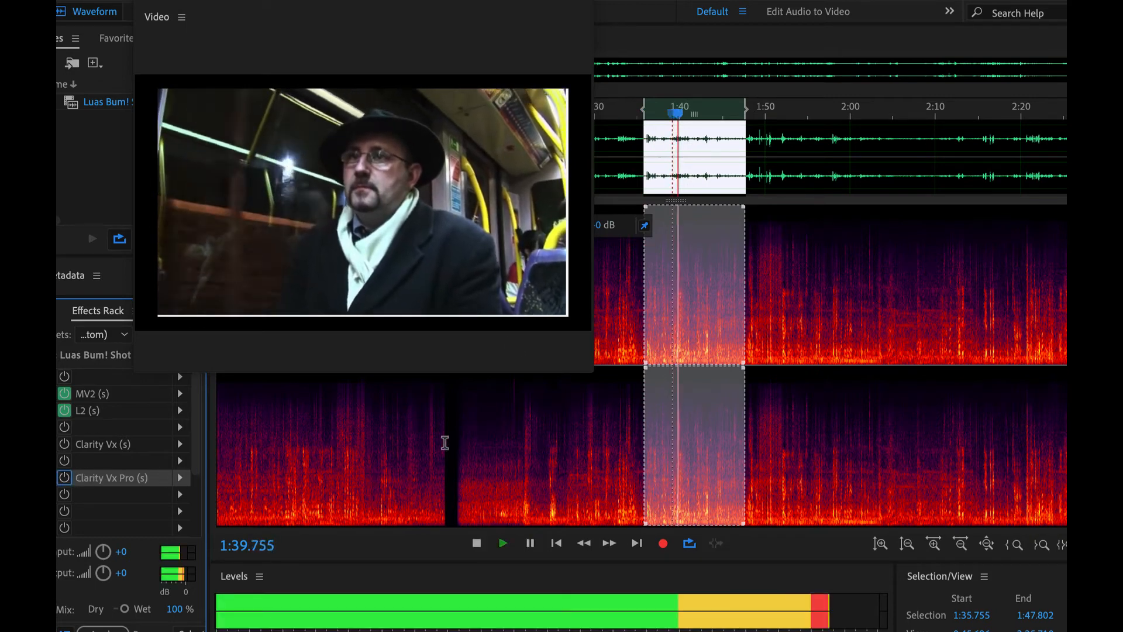
key(space)
click(65, 478)
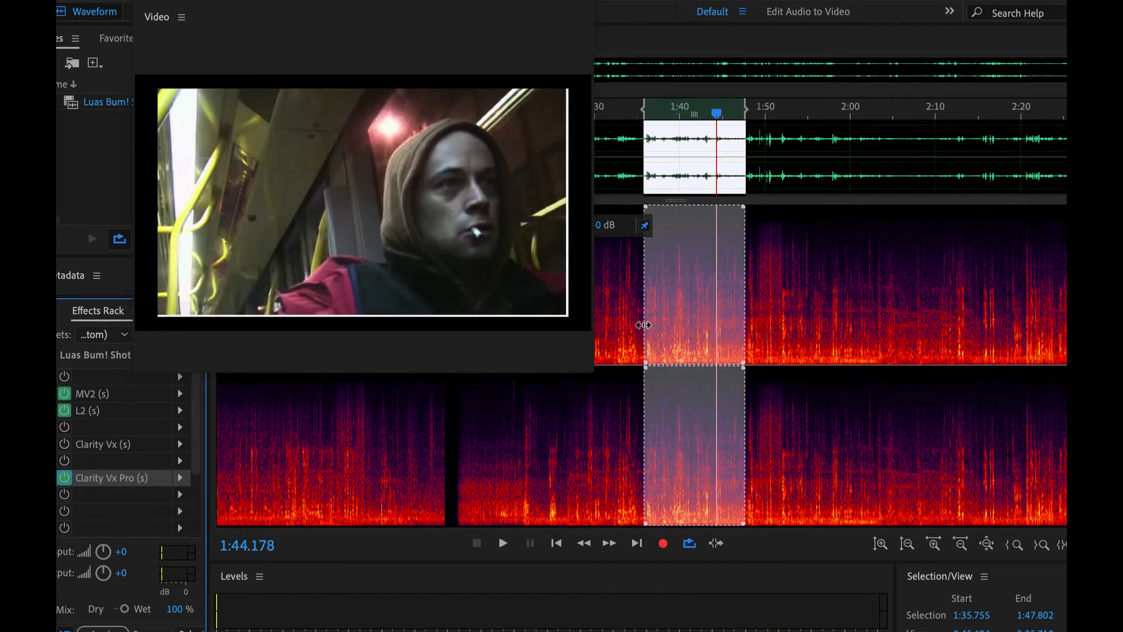
key(space)
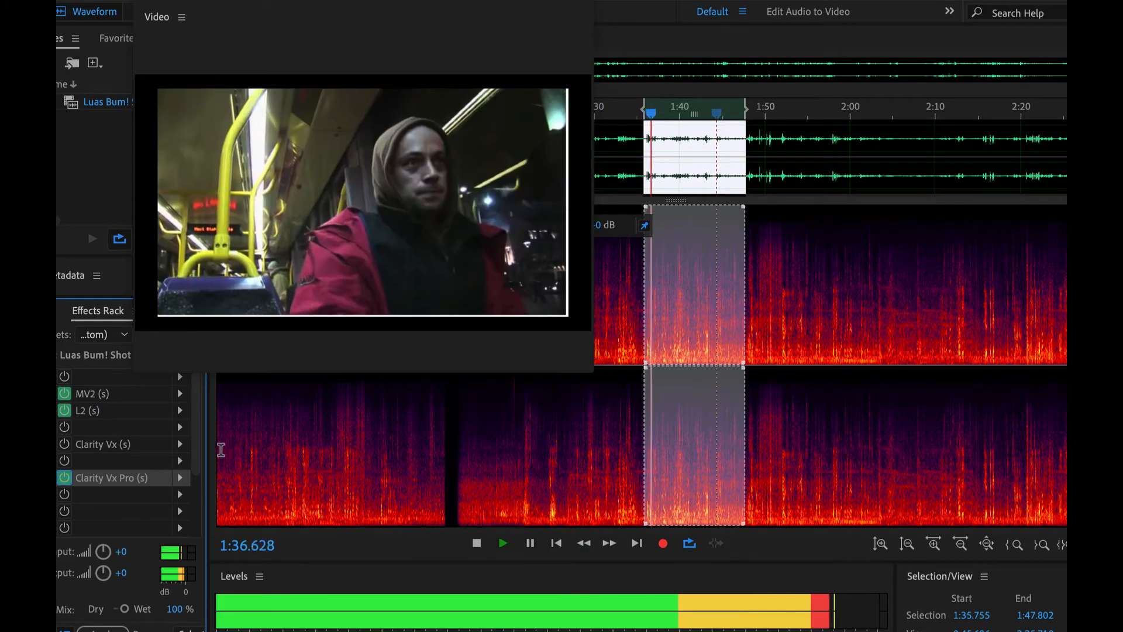
Set Clarity Vx Pro's neural network to Broad 1 HF, close its window, and listen to the selection from 1:38.997.
double_click(114, 478)
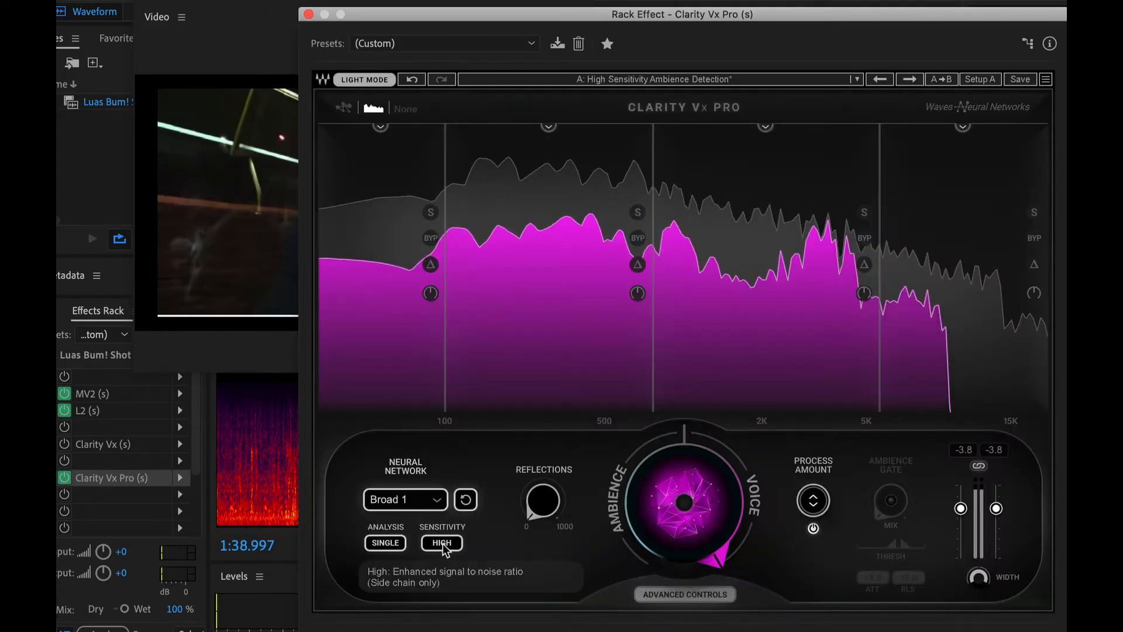
click(416, 503)
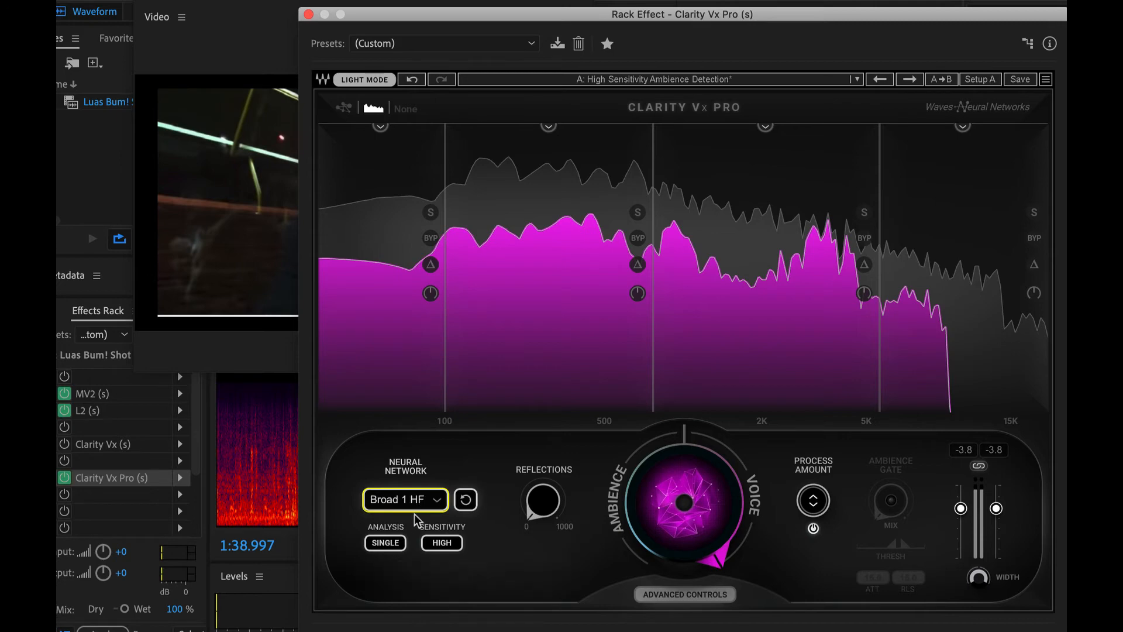
click(309, 14)
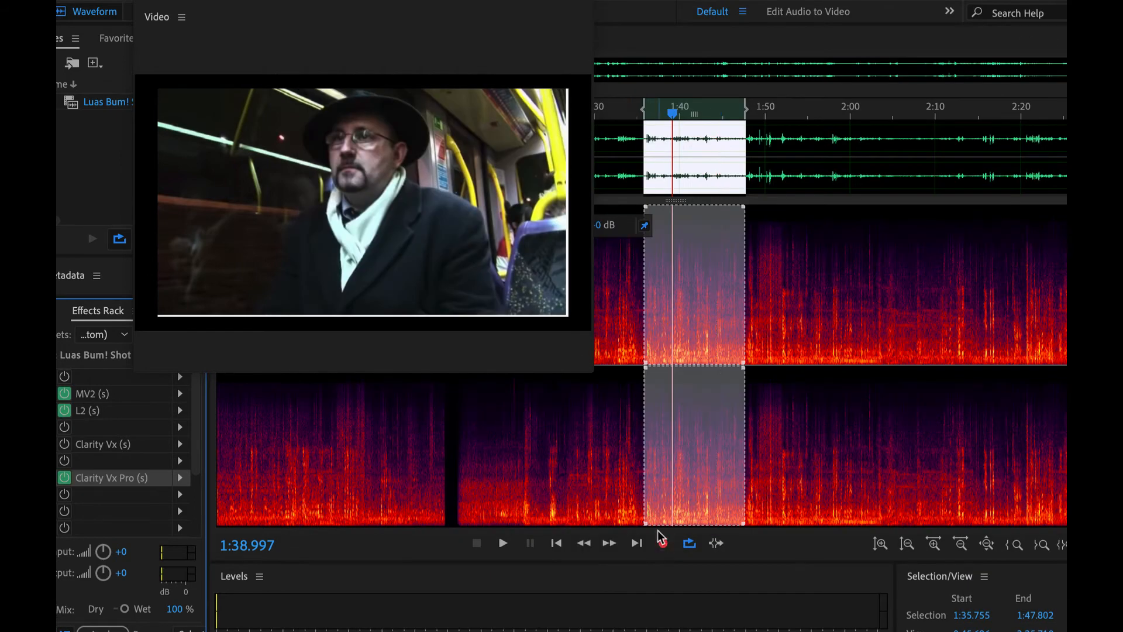
key(space)
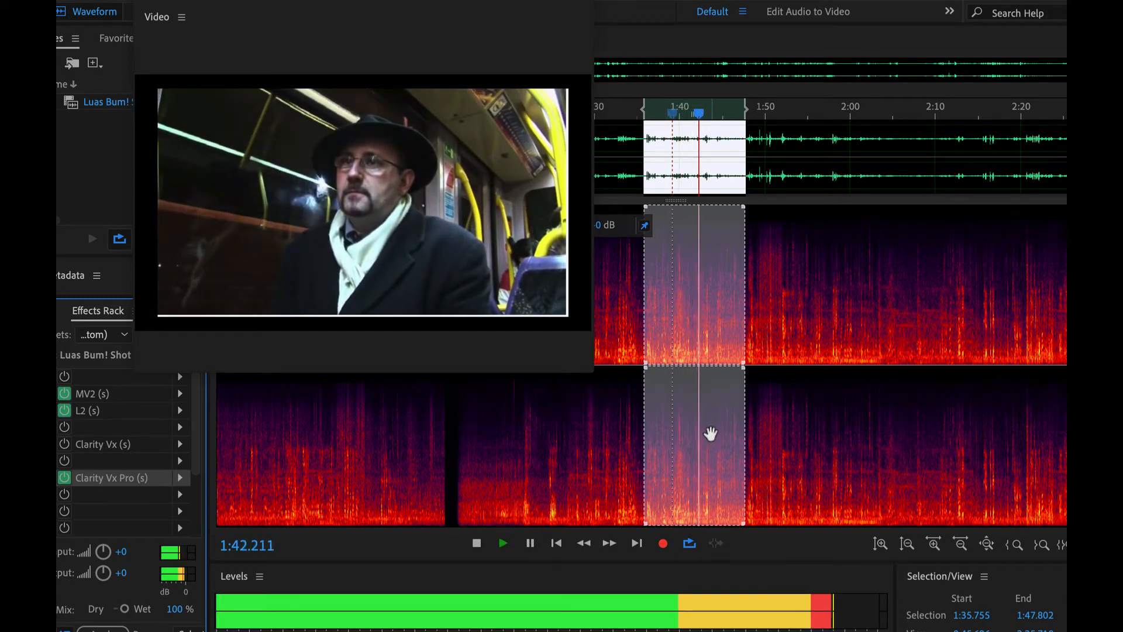
key(space)
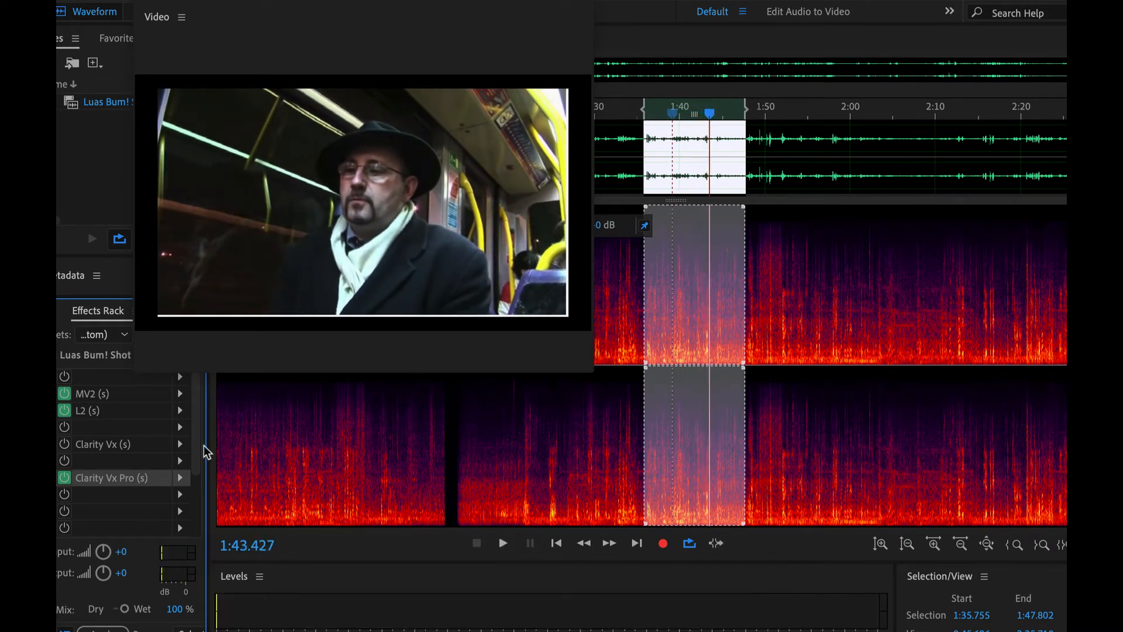
Set Clarity Vx Pro's neural network to Broad 2, play the selection from 1:43.427, and close the effect window while listening.
double_click(128, 476)
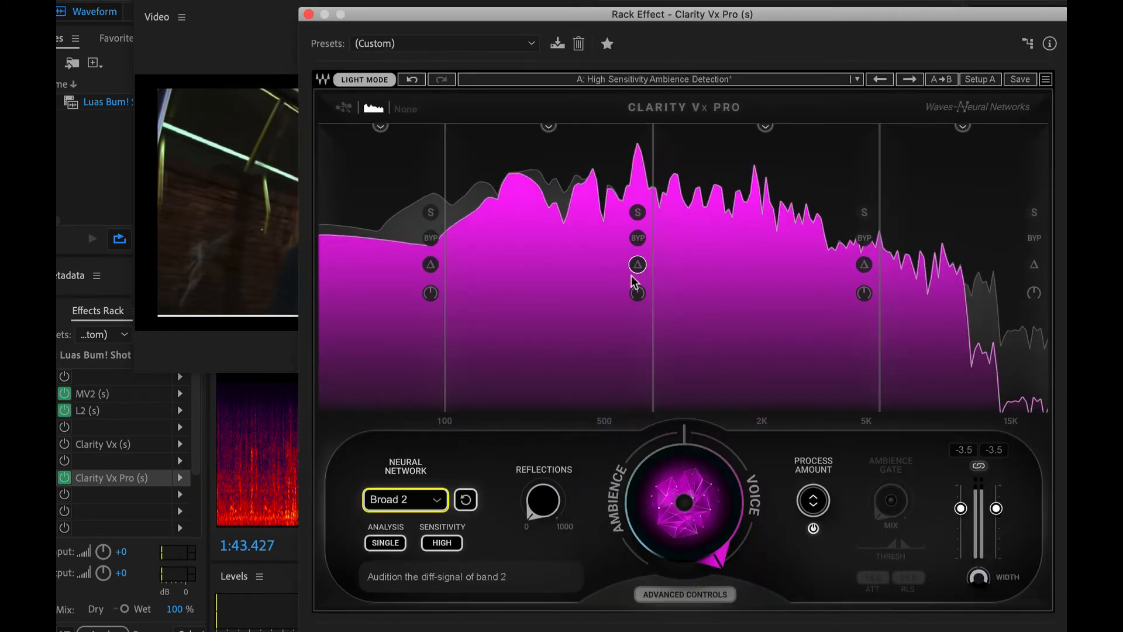
key(space)
click(308, 14)
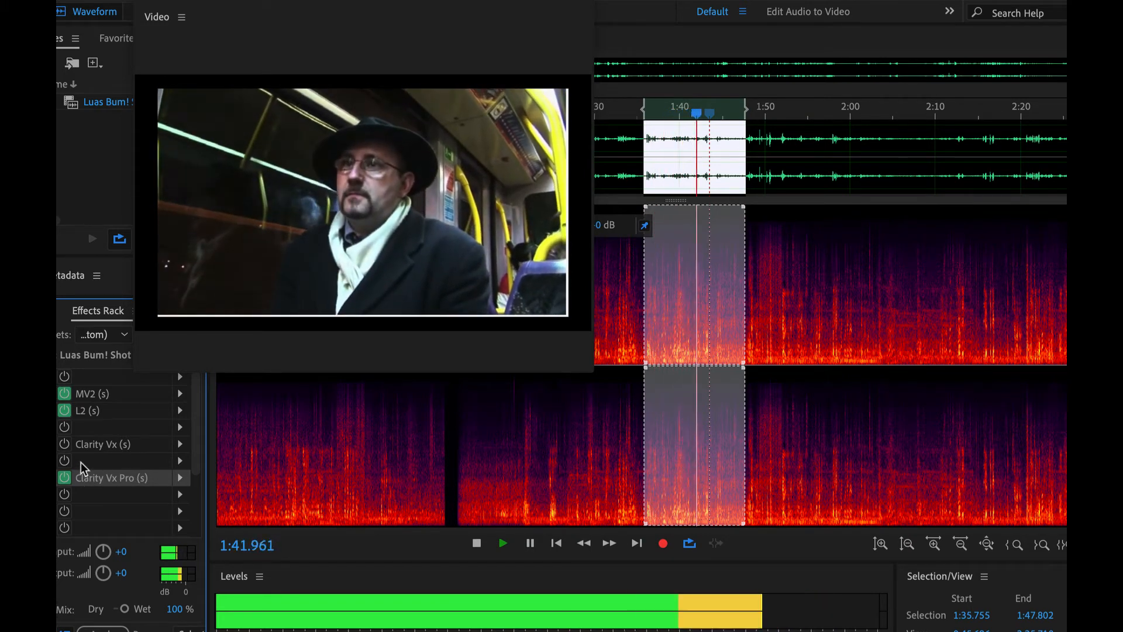
key(space)
Reopen Clarity Vx Pro, return the ambience gate mix to 0.0, and listen to the selection.
double_click(98, 477)
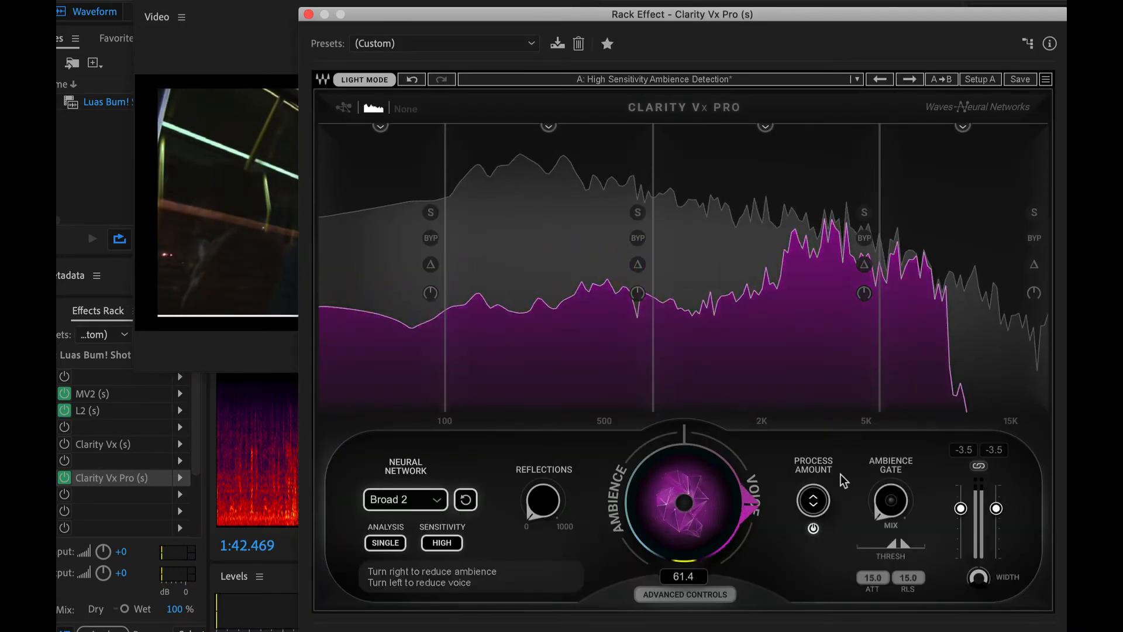
mouse_move(891, 504)
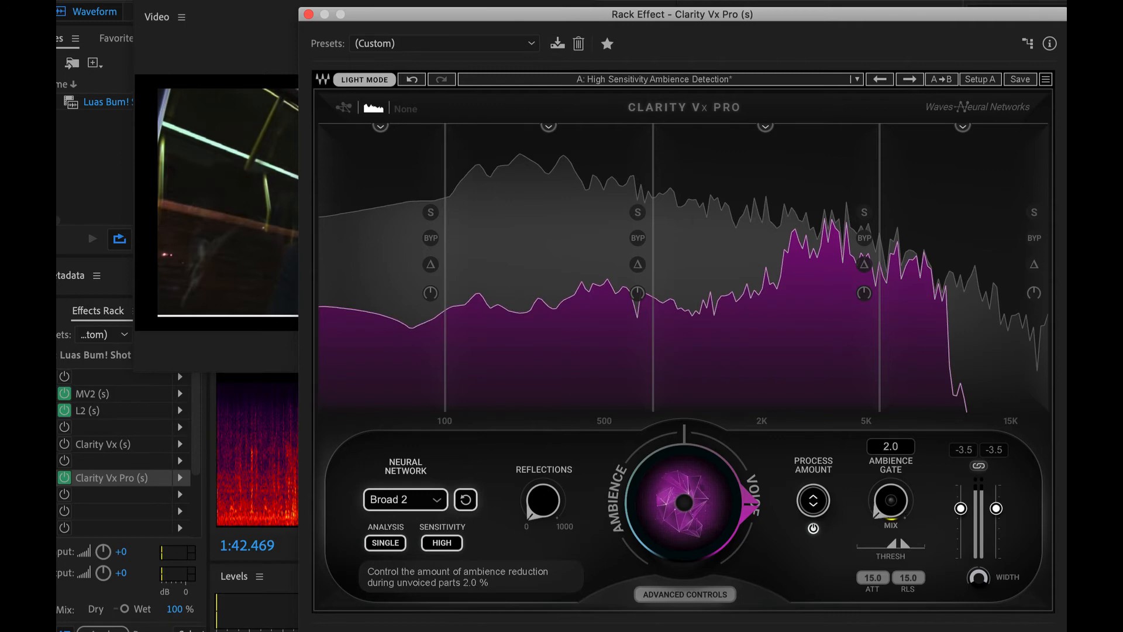
mouse_move(891, 500)
mouse_down()
mouse_move(891, 486)
mouse_move(908, 515)
mouse_up()
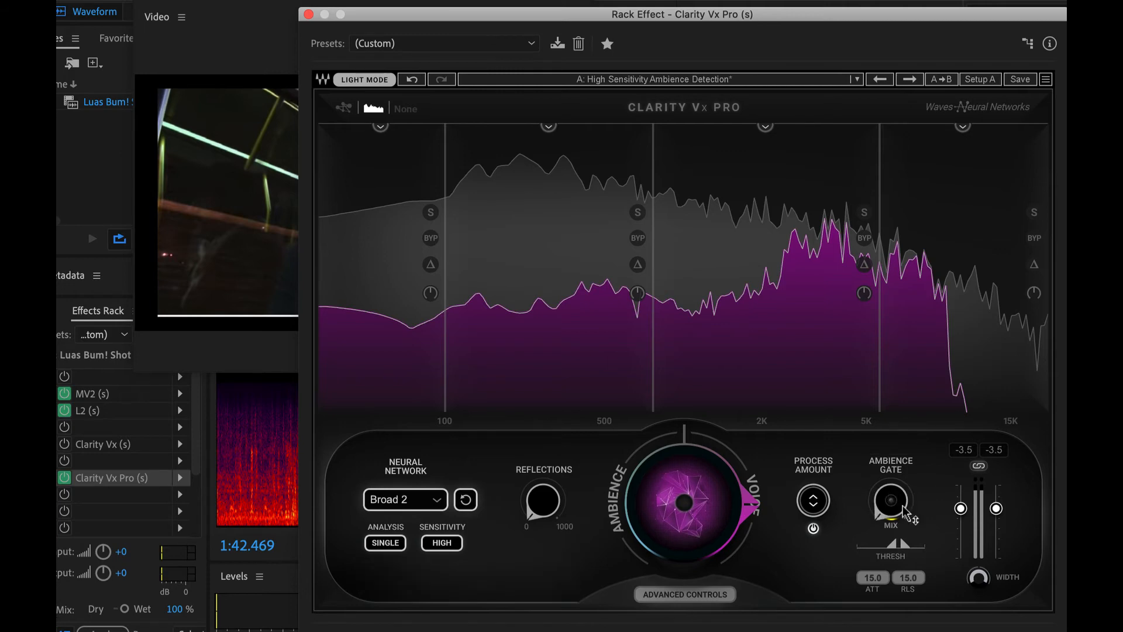
key(space)
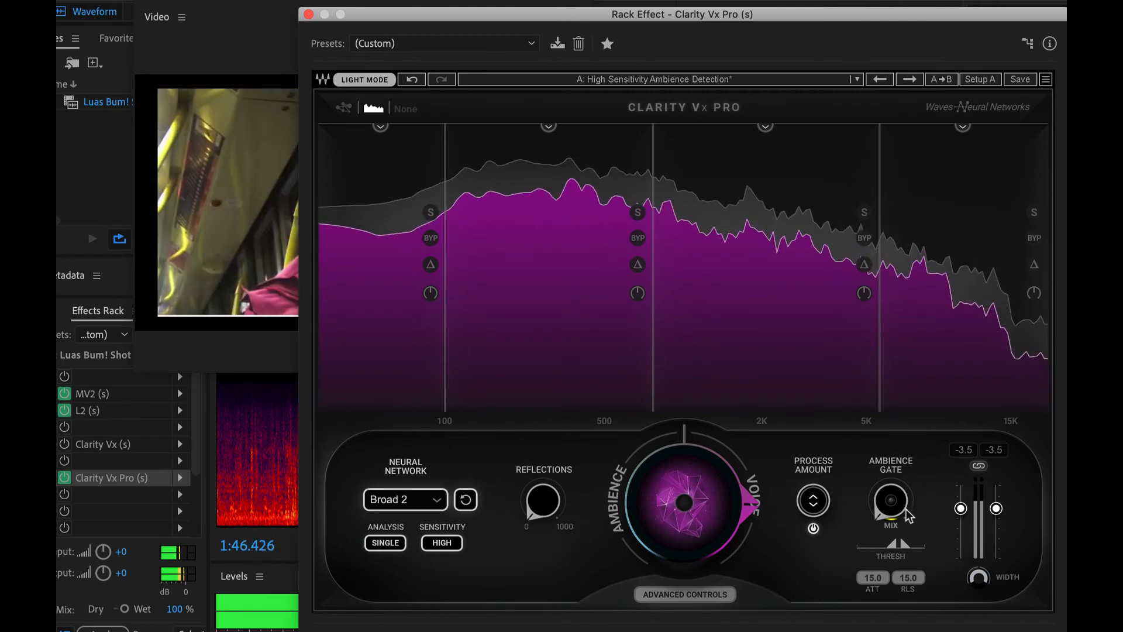
key(space)
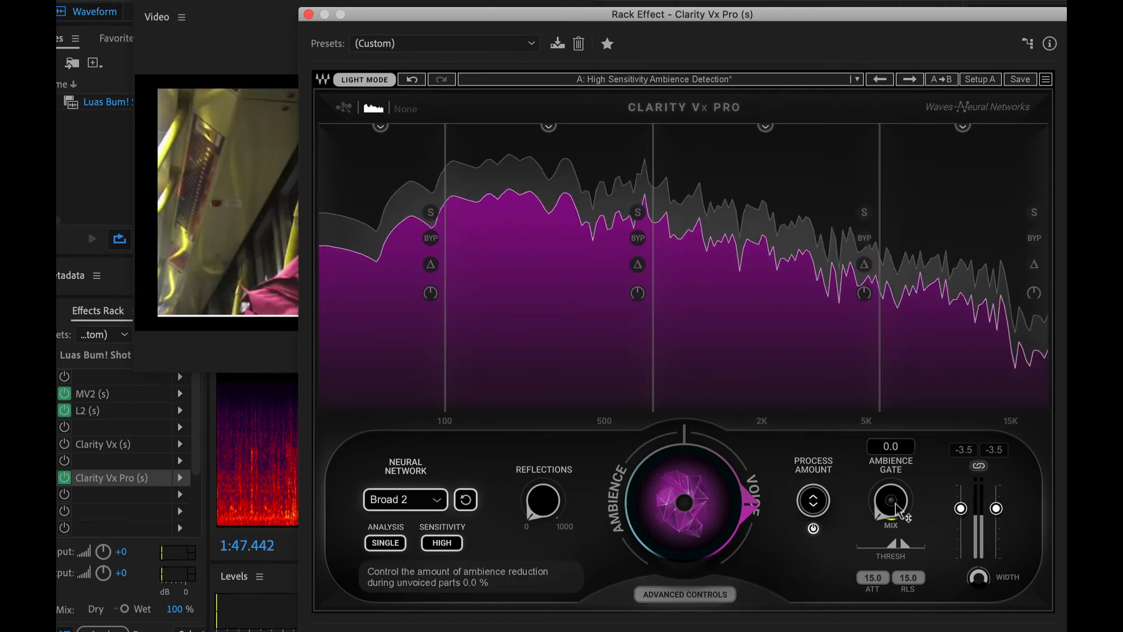
Raise Clarity Vx Pro's ambience gate mix to its maximum, close the effect window, and listen to the selection.
drag(896, 504, 896, 419)
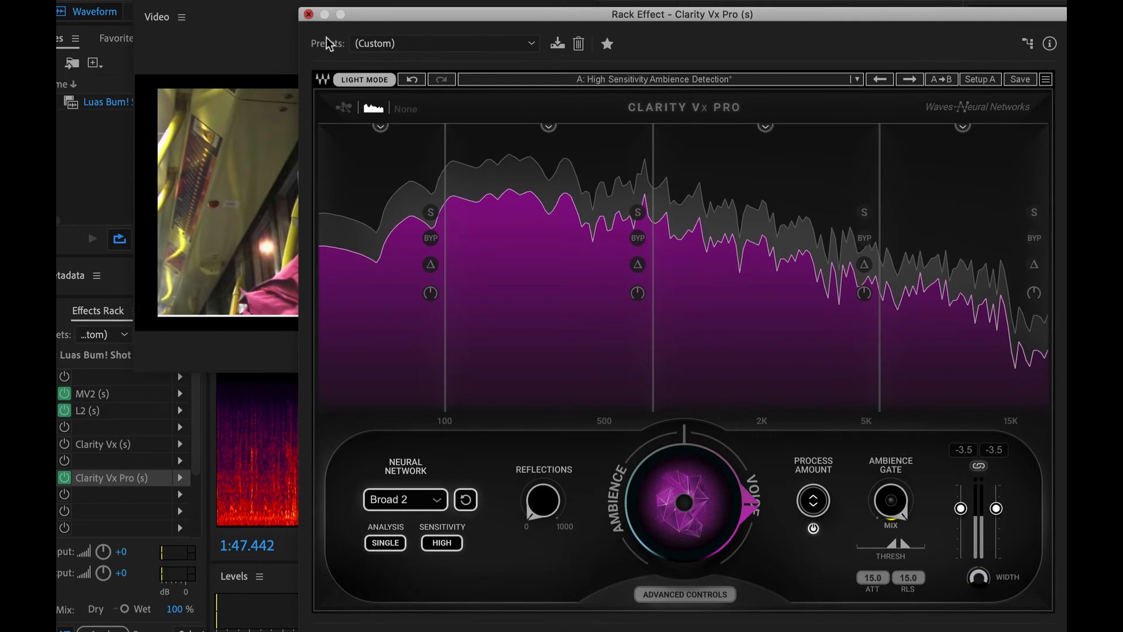
click(308, 14)
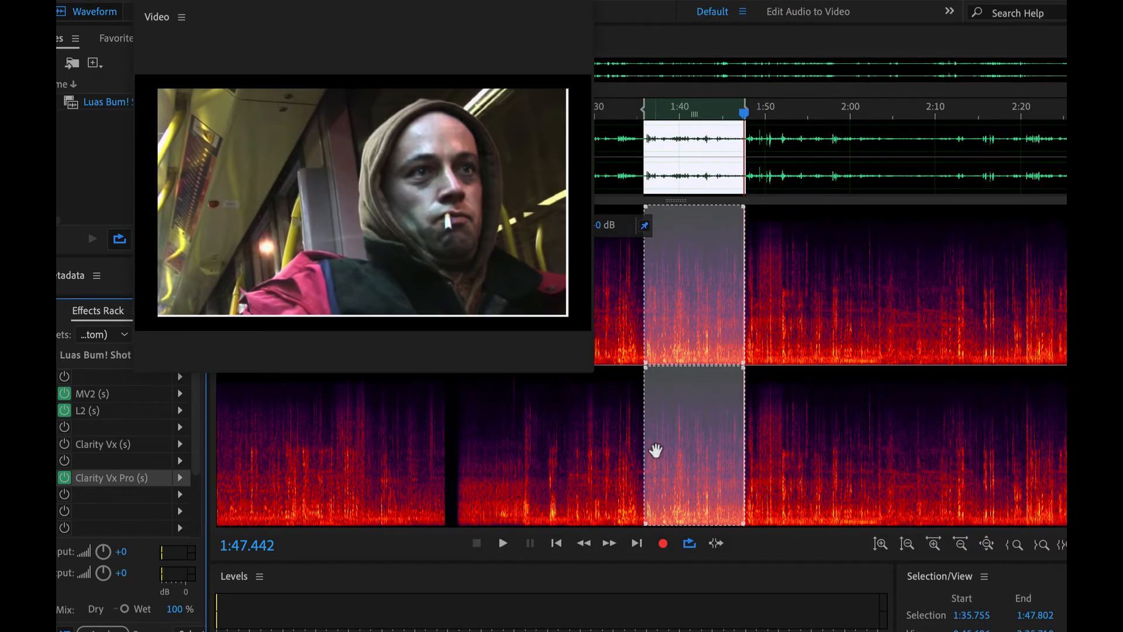
key(space)
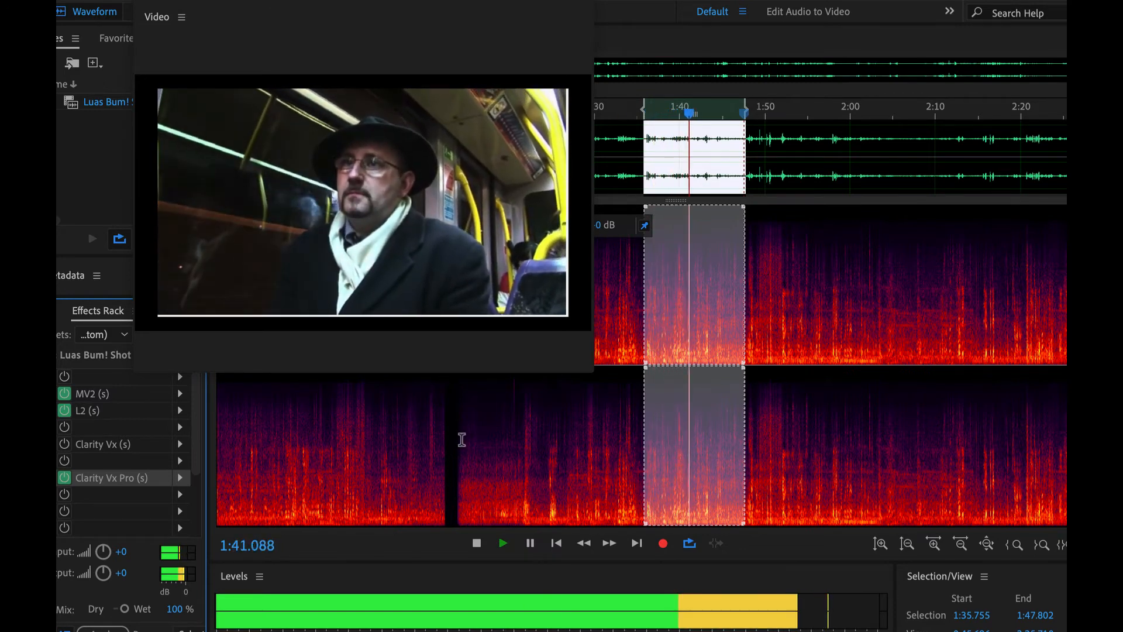
key(space)
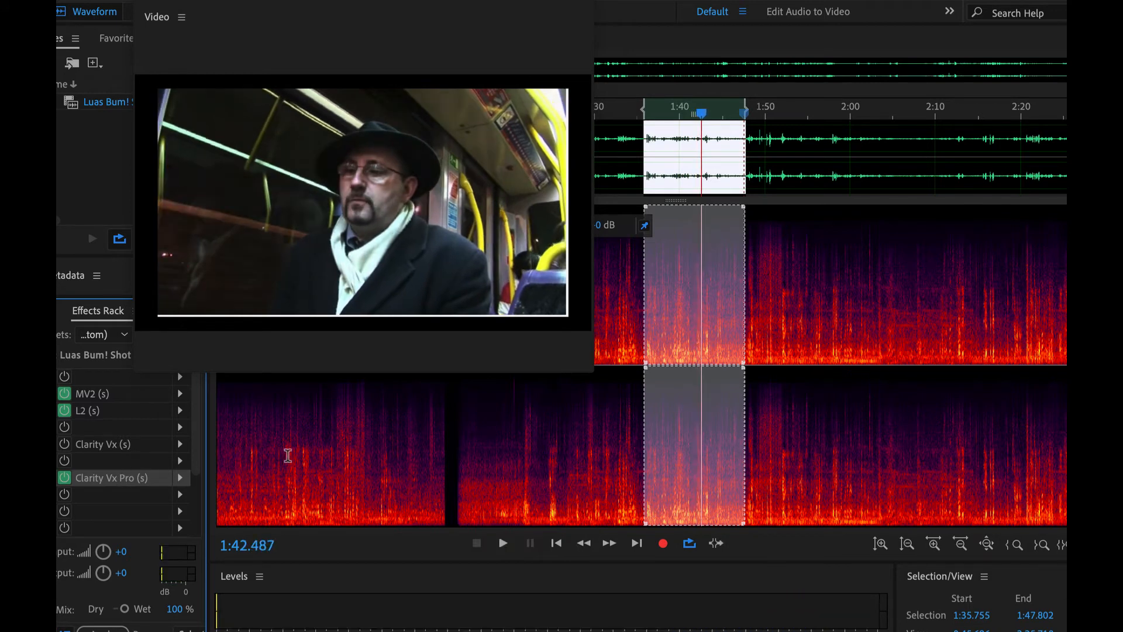
Try Clarity Vx Pro's main ambience/voice control at 100.0, 7.6 and -100.0, close the window, and listen with the voice removed.
double_click(114, 477)
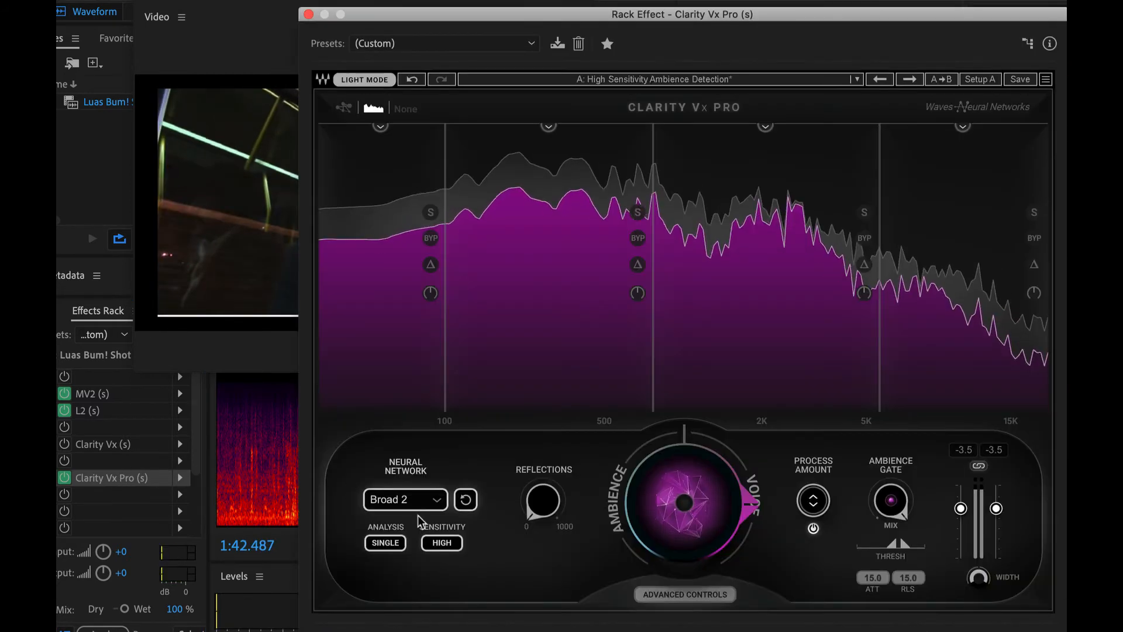
mouse_move(878, 512)
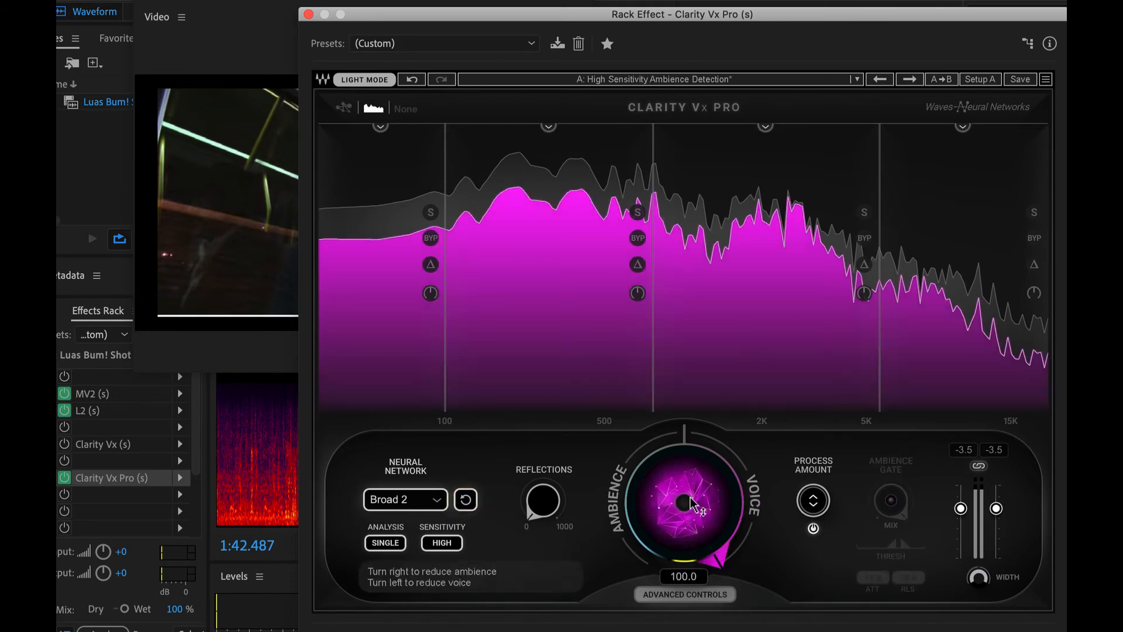
mouse_move(685, 502)
mouse_down()
mouse_move(684, 585)
mouse_move(684, 493)
mouse_up()
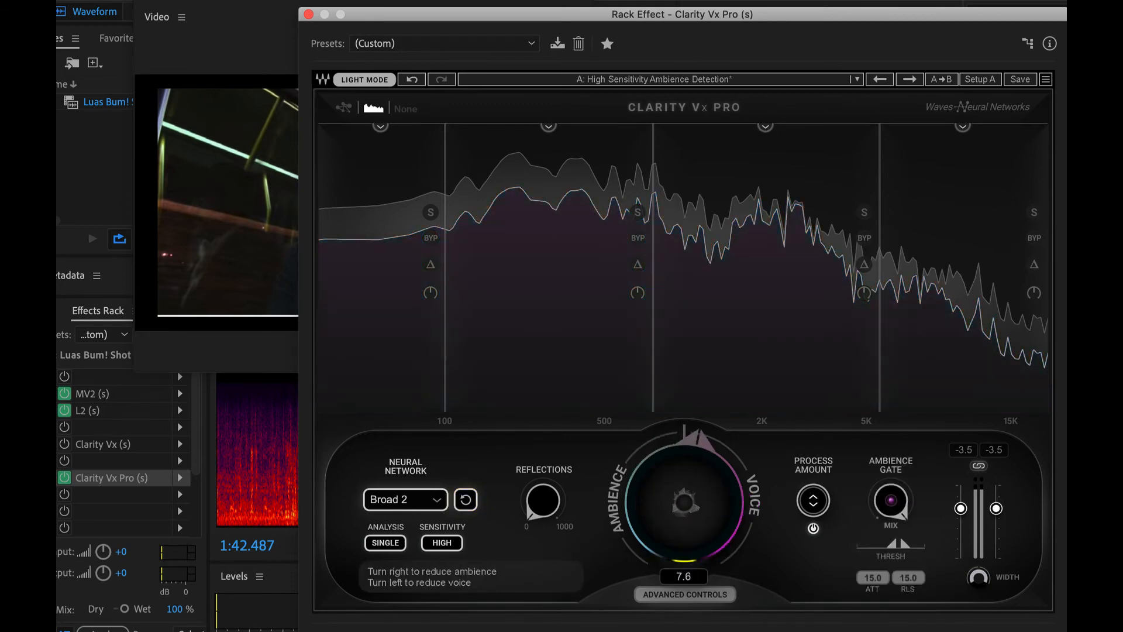
drag(687, 445, 680, 536)
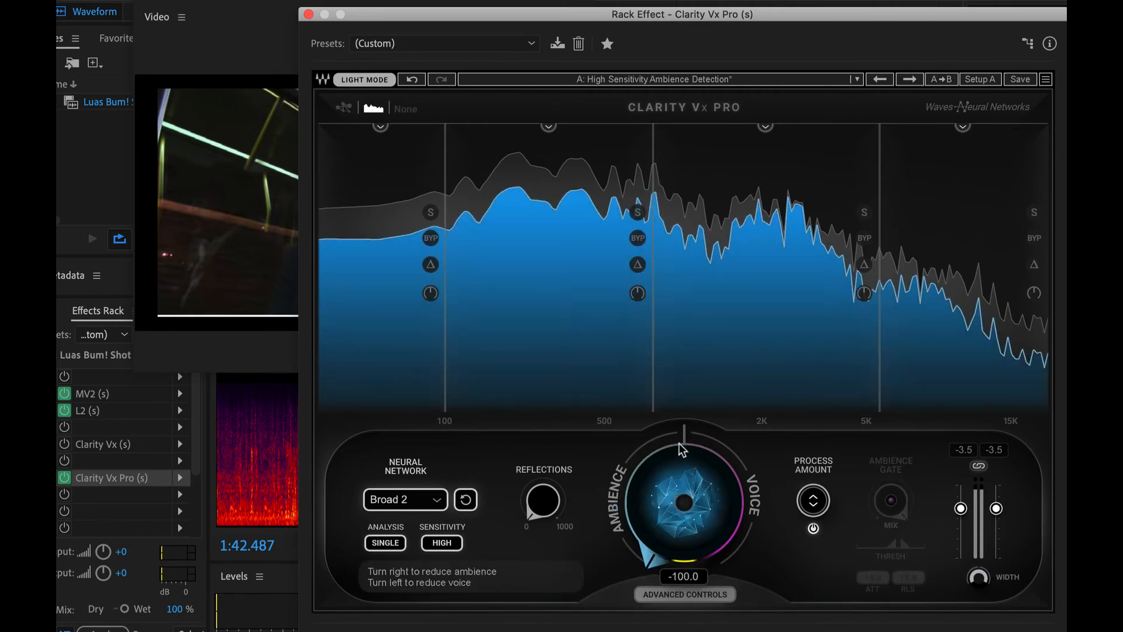
click(308, 14)
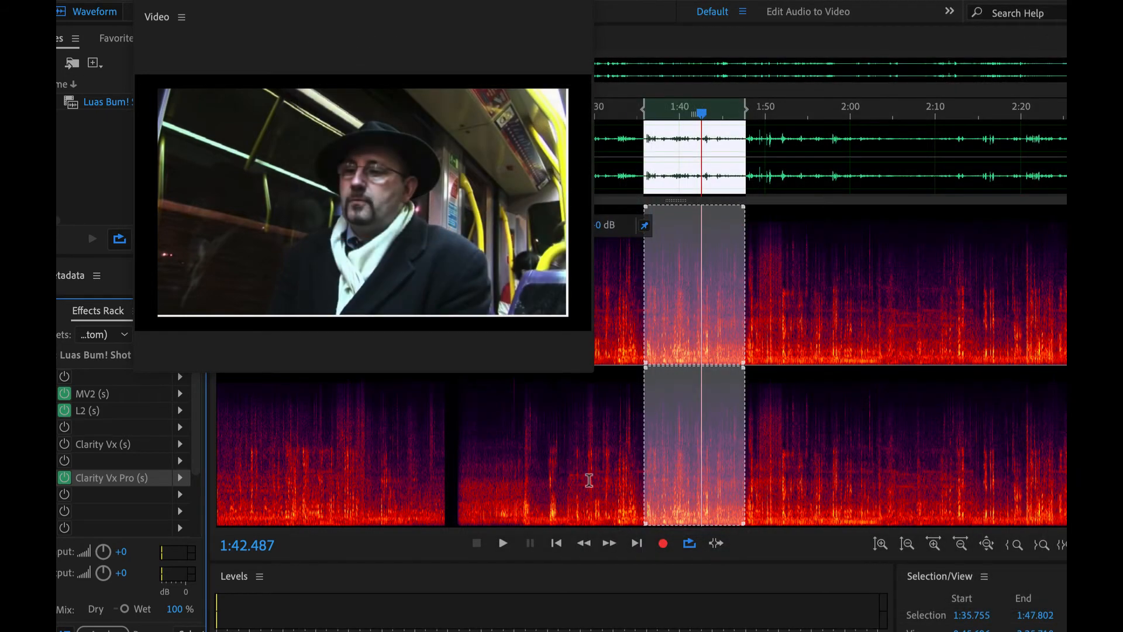
key(space)
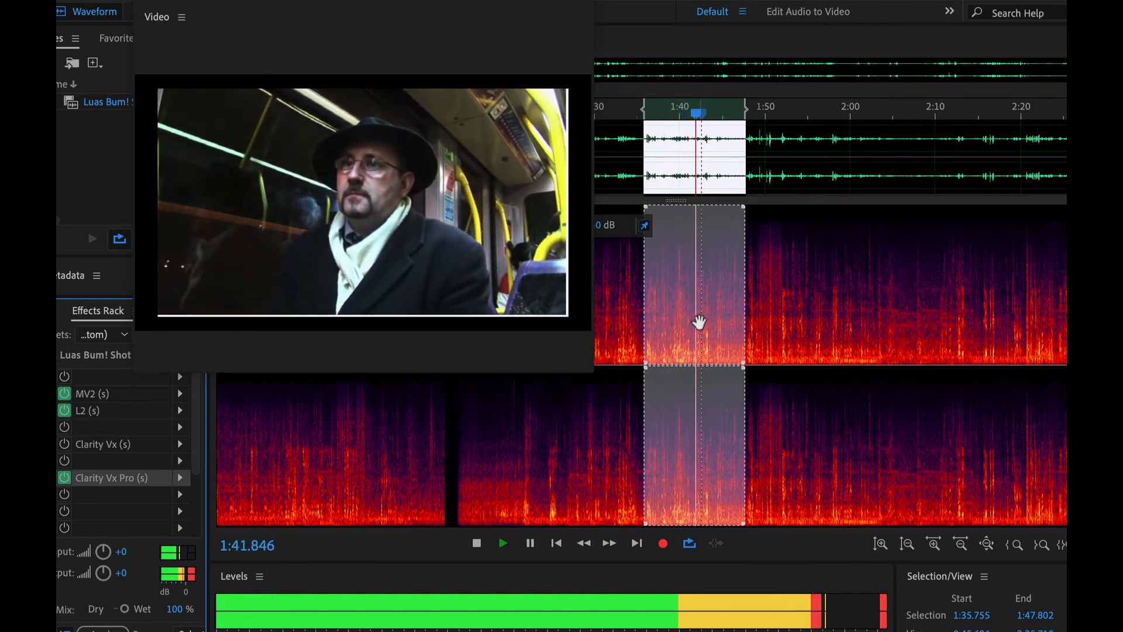
key(space)
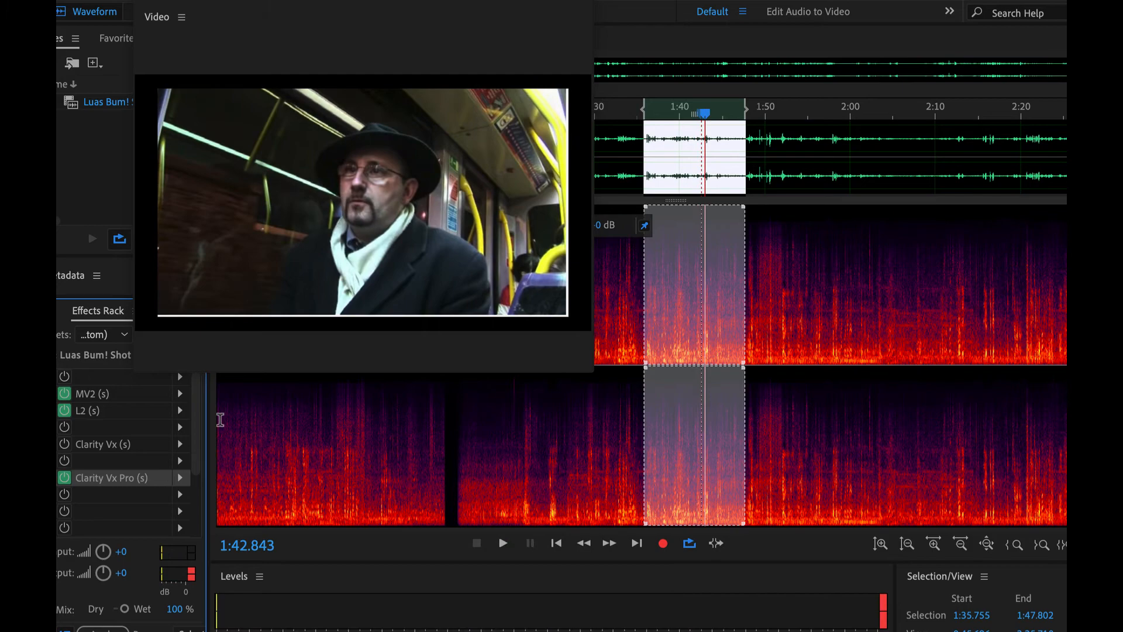
Move Clarity Vx Pro's 5K-area crossover and the 768 Hz crossover to higher frequencies, close the window, and play the selection.
double_click(117, 478)
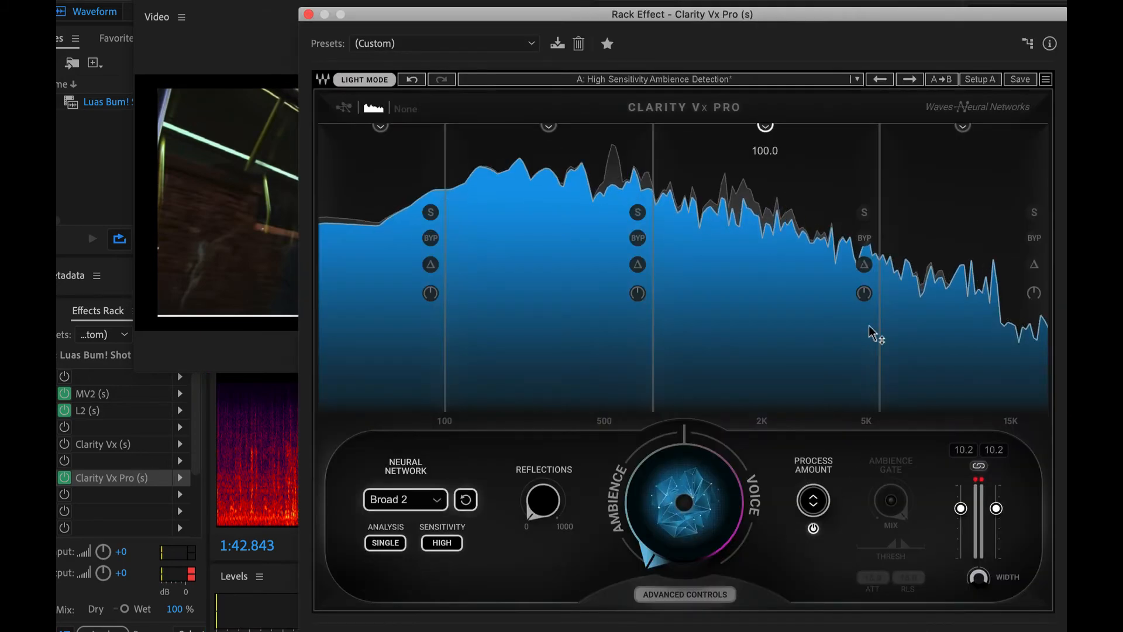
mouse_move(884, 321)
mouse_down()
mouse_move(802, 321)
mouse_move(898, 321)
mouse_up()
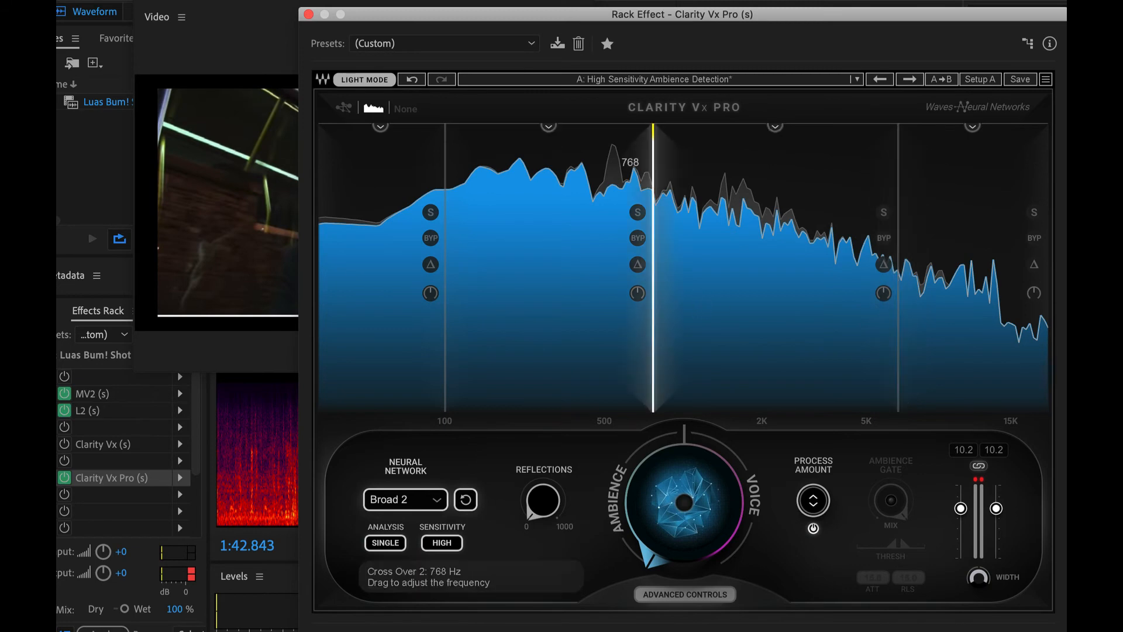
drag(654, 263, 701, 263)
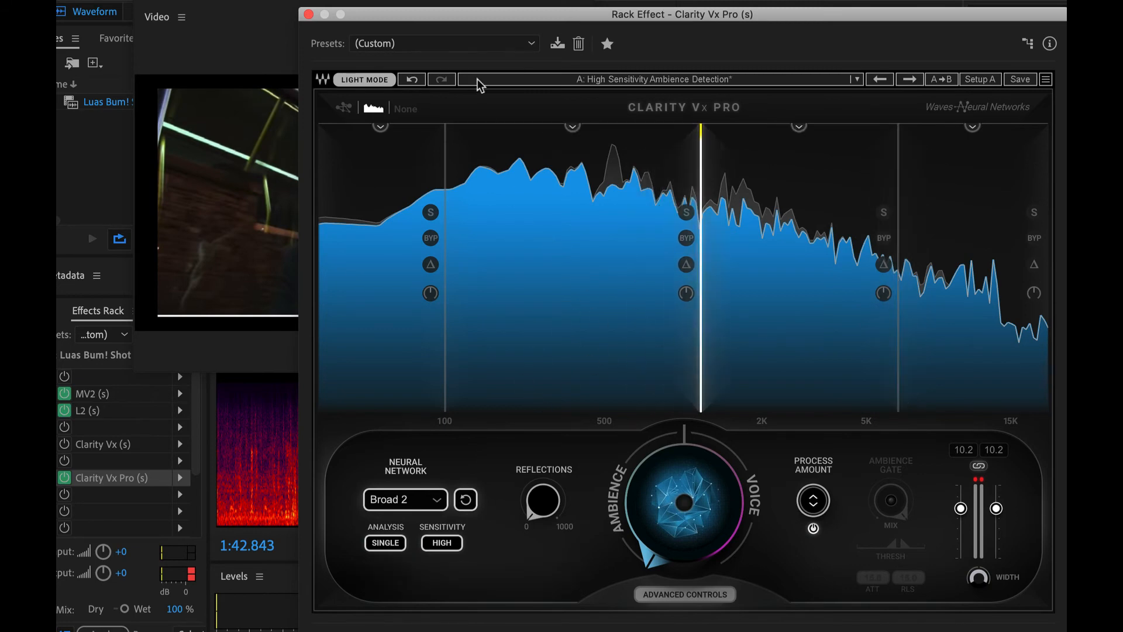
click(308, 14)
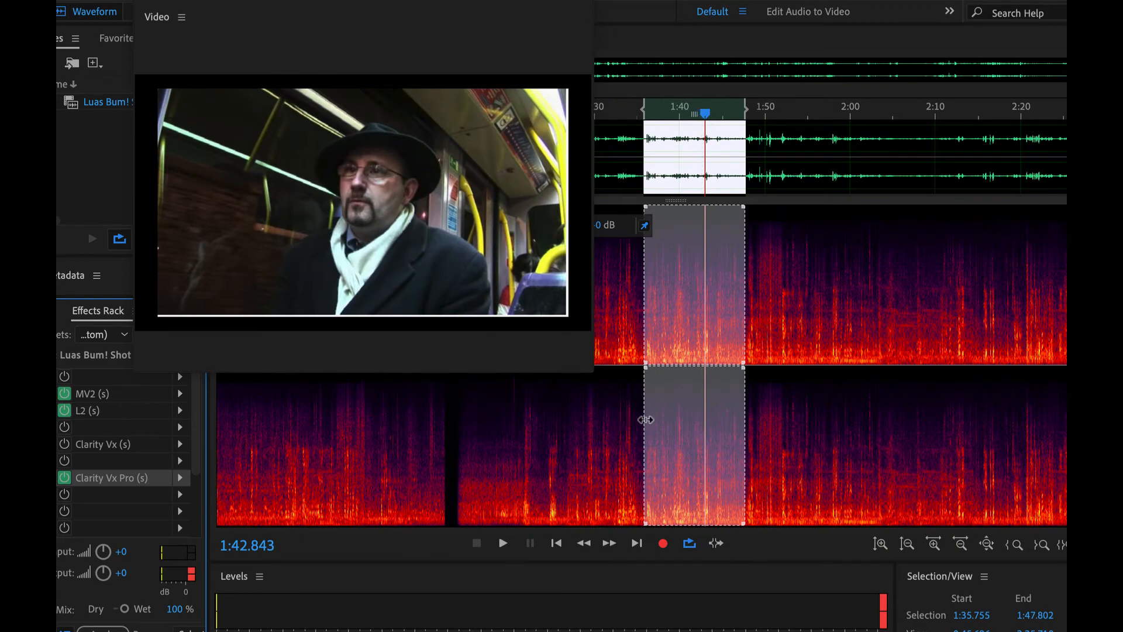
key(space)
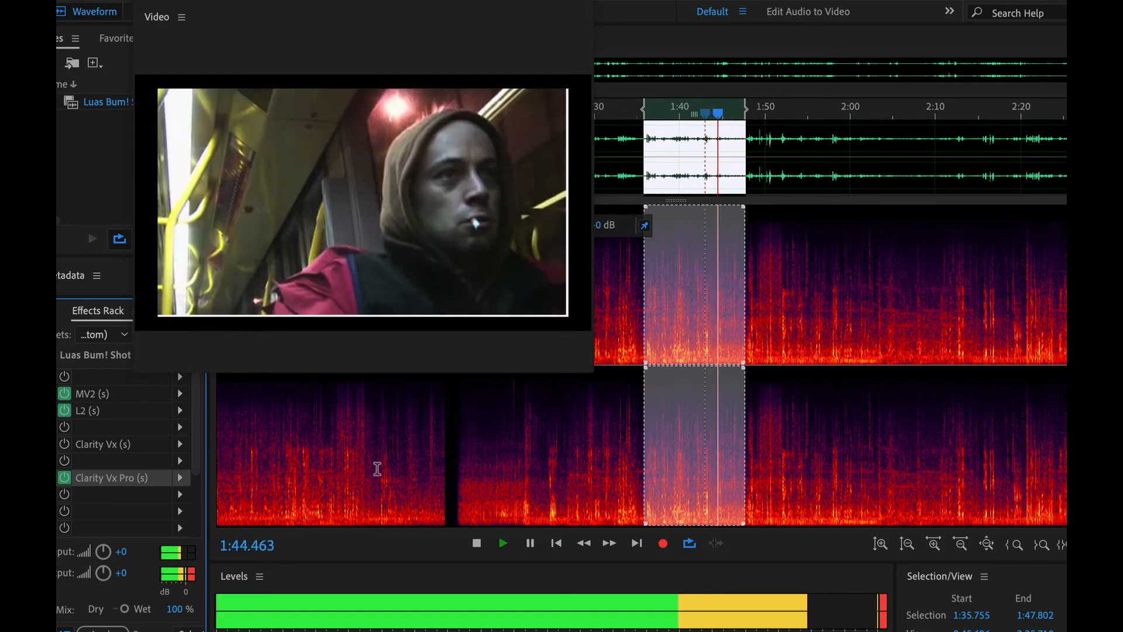
Set Clarity Vx Pro's main control fully toward voice, raise reflections to 83.0, close the window, and listen to the selection.
double_click(125, 477)
drag(678, 487, 678, 345)
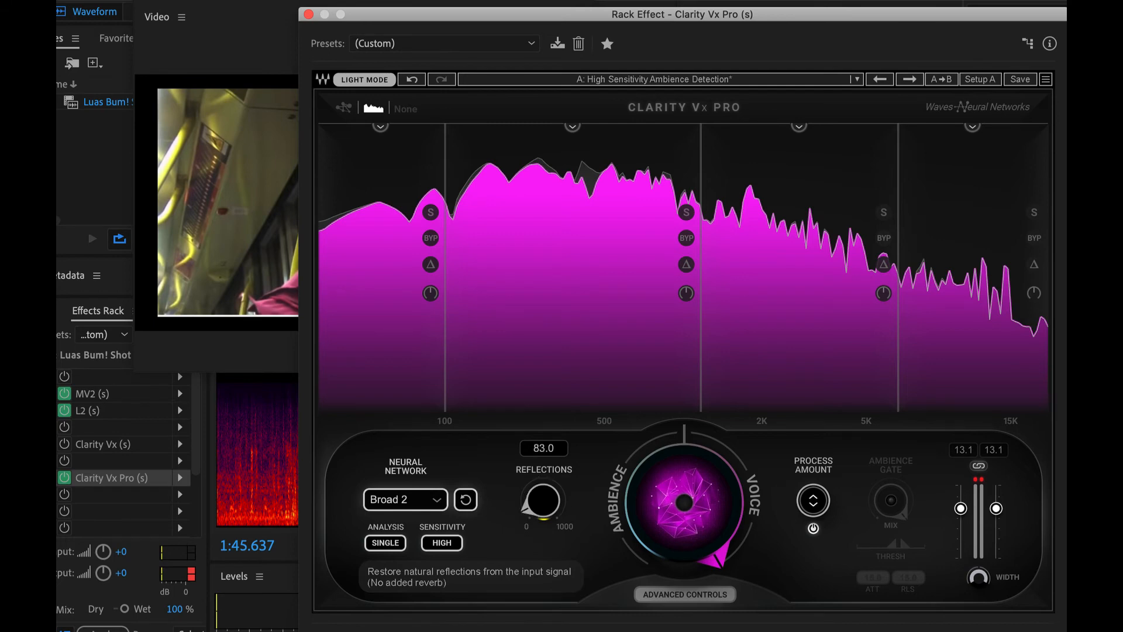
click(309, 14)
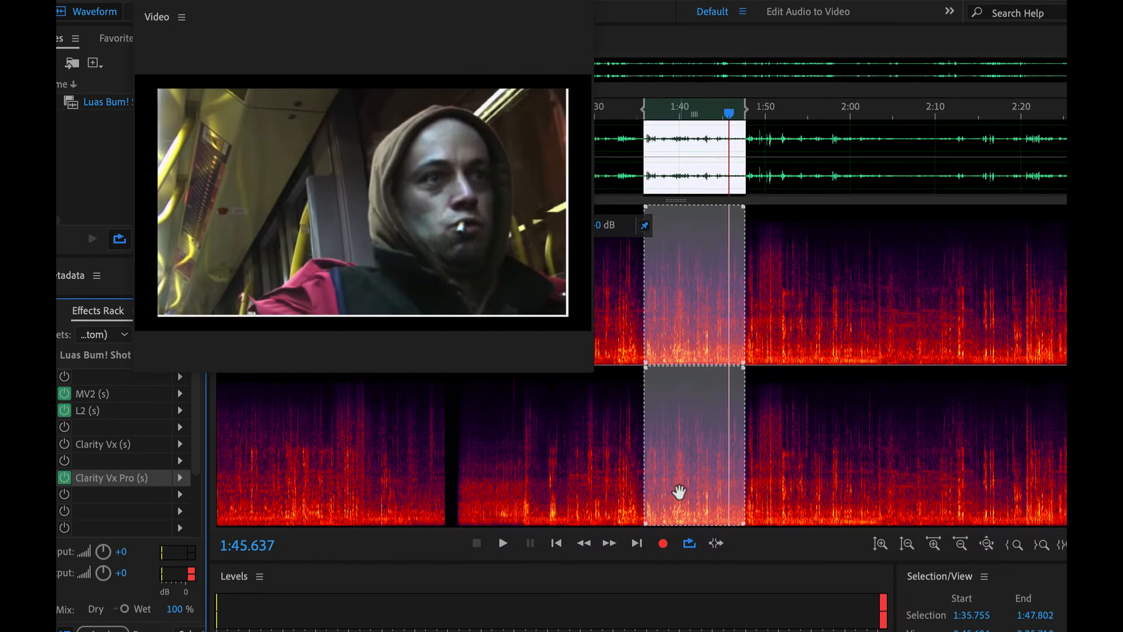
key(space)
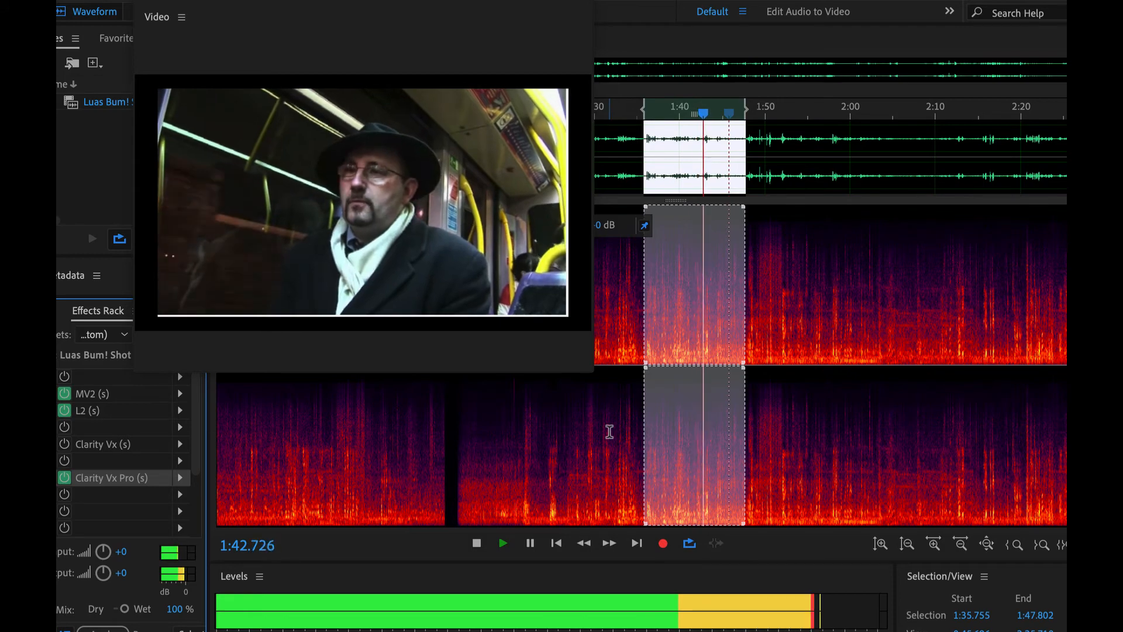
key(space)
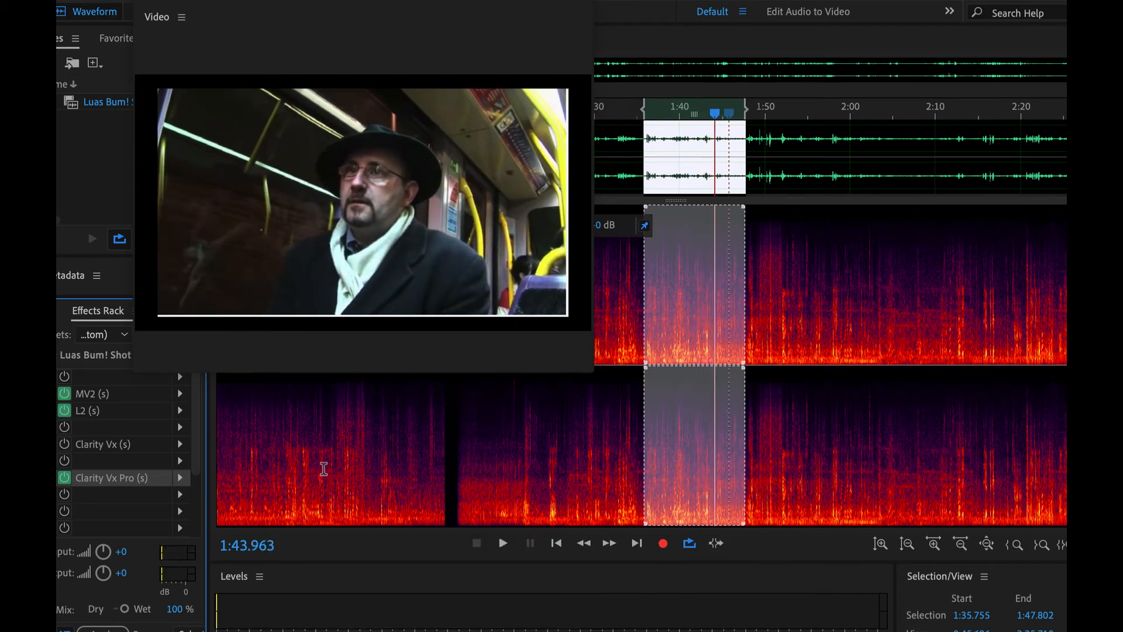
Lower Clarity Vx Pro's reflections to 24.0, switch its analysis to Double, and close the effect window.
double_click(117, 477)
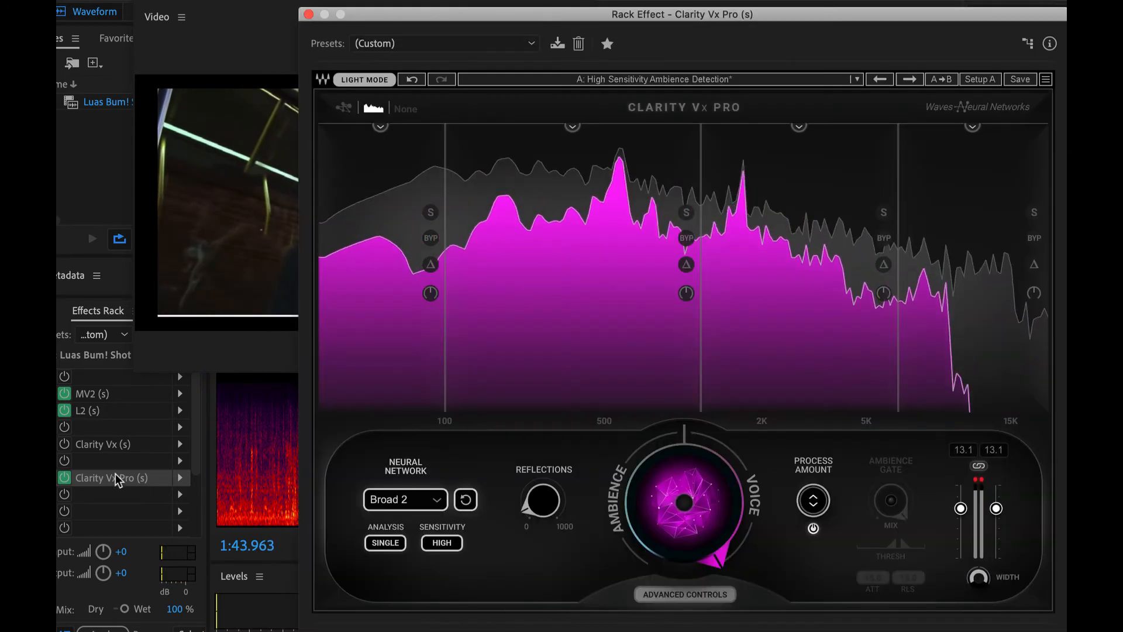
drag(556, 499, 556, 502)
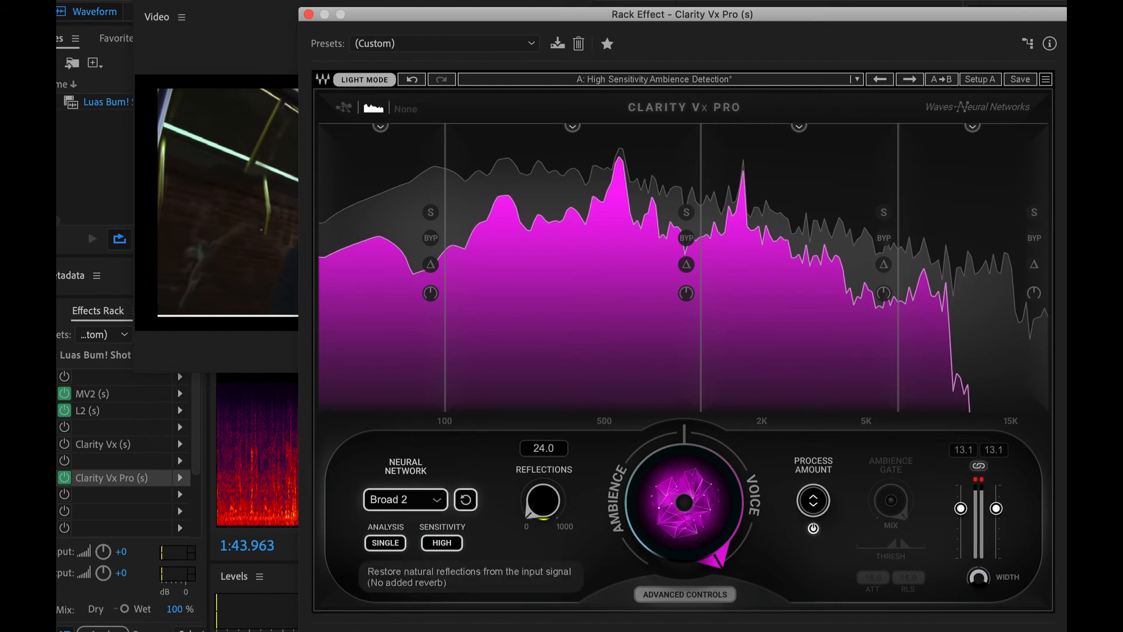
click(444, 547)
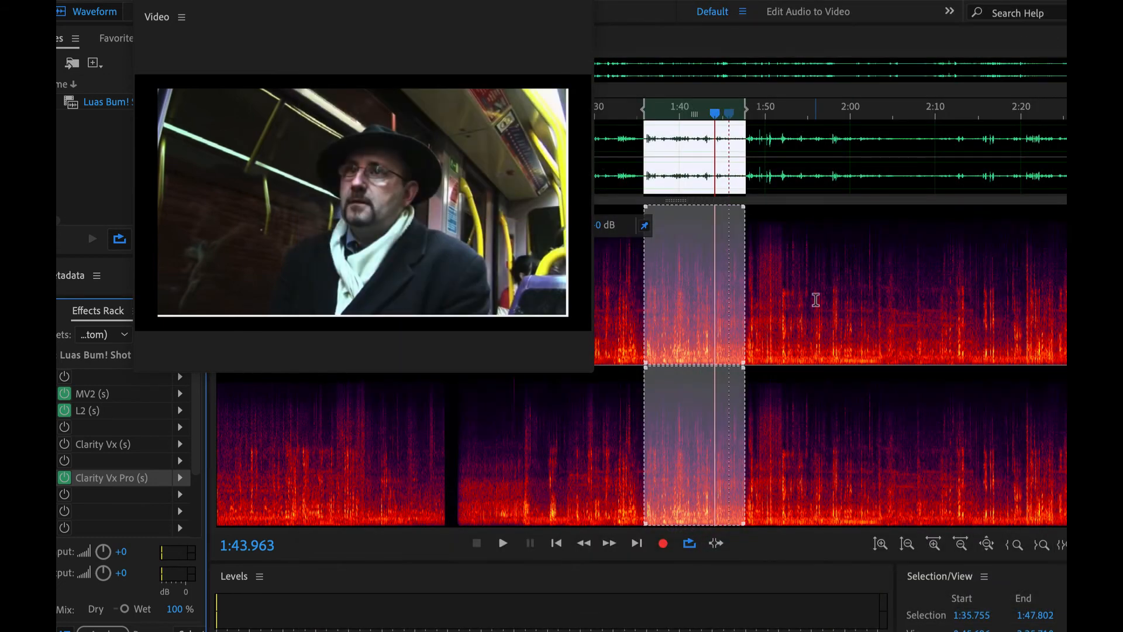
Bypass Clarity Vx Pro and select the tram audio from 3:41.896 to 4:00.000 for comparison.
scroll(815, 297, down, 5)
scroll(815, 298, right, 5)
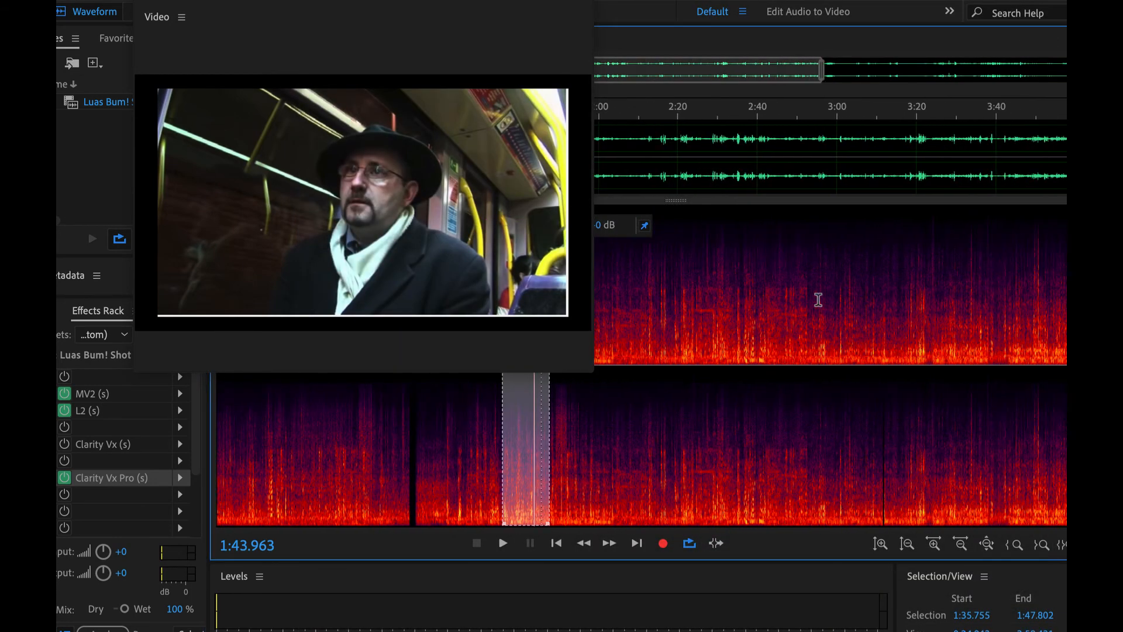
click(811, 287)
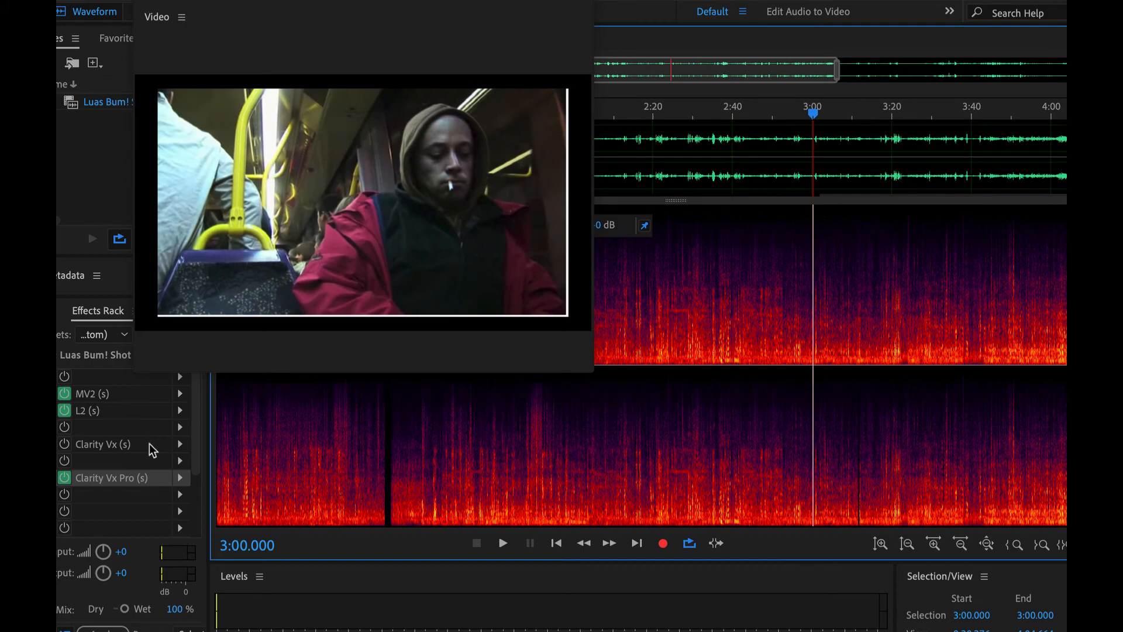
click(65, 477)
drag(744, 293, 889, 293)
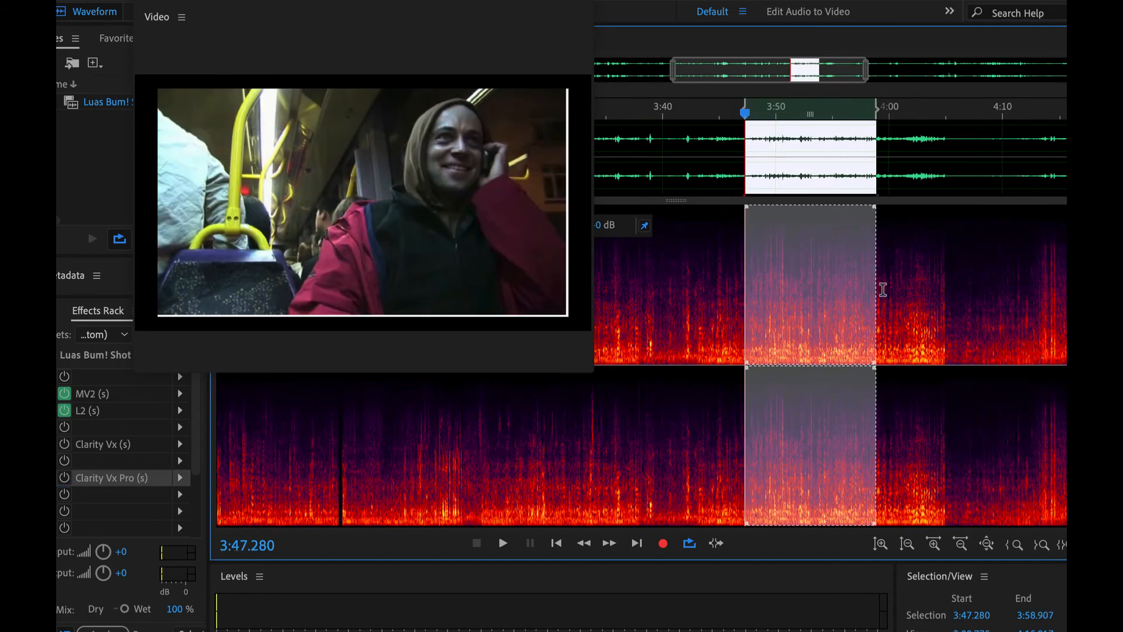
drag(746, 268, 685, 260)
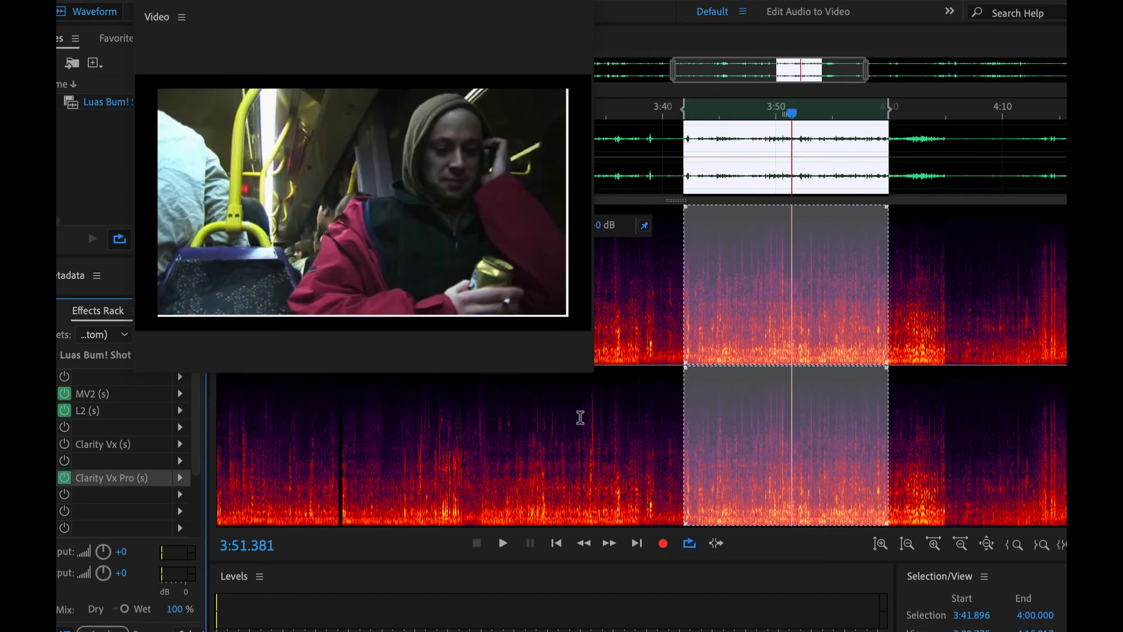
Listen to the new selection with Clarity Vx Pro enabled, stop playback, and reopen the effect window.
key(space)
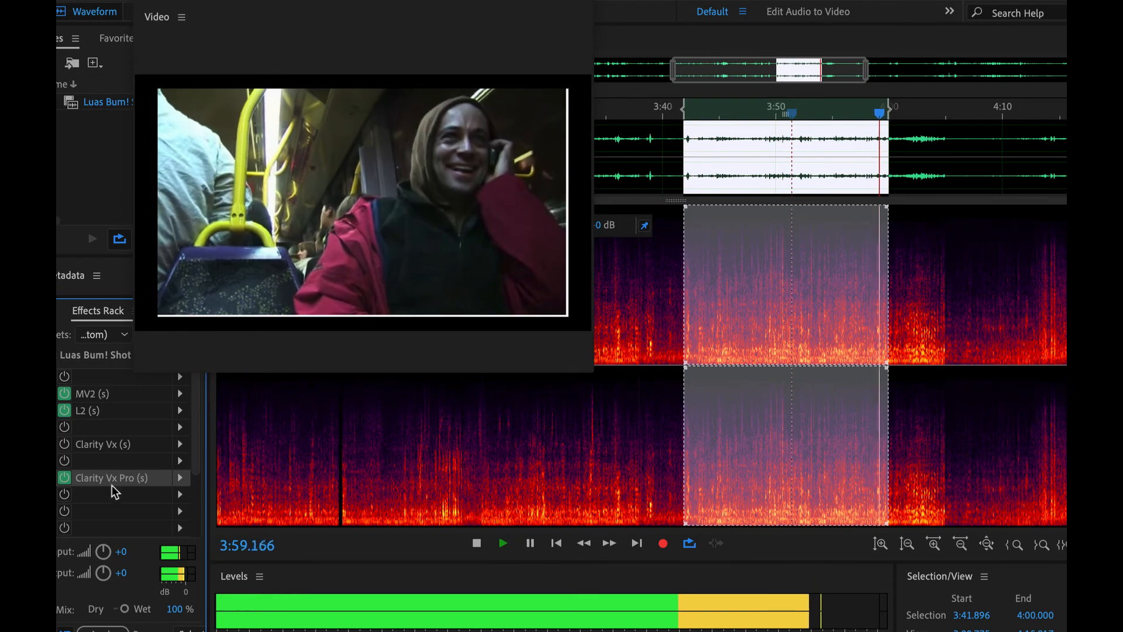
key(space)
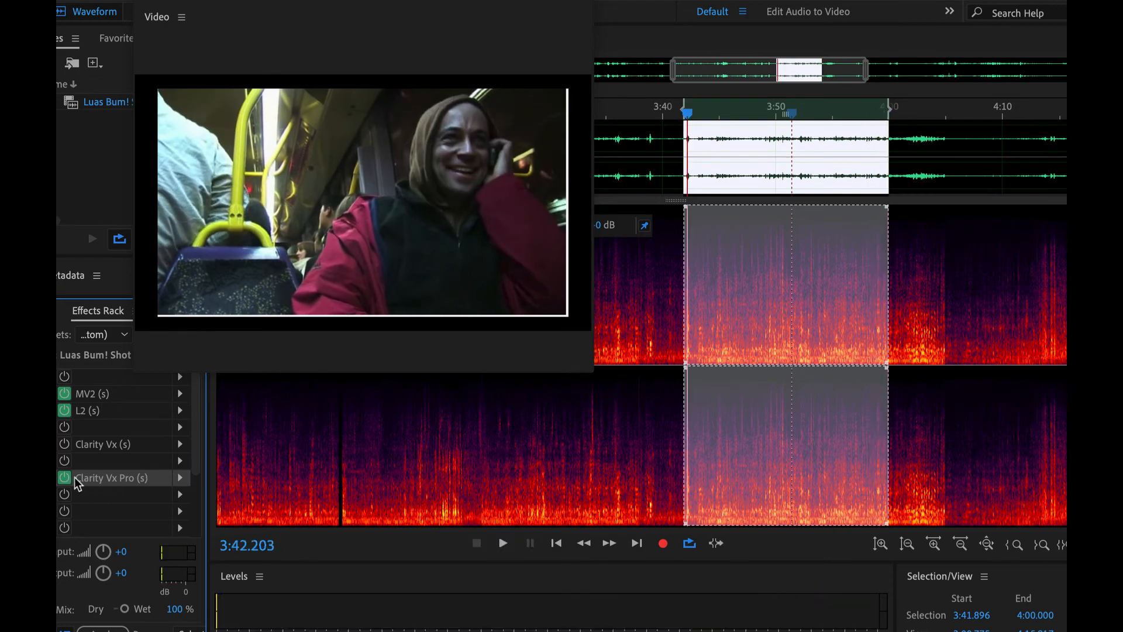
double_click(96, 475)
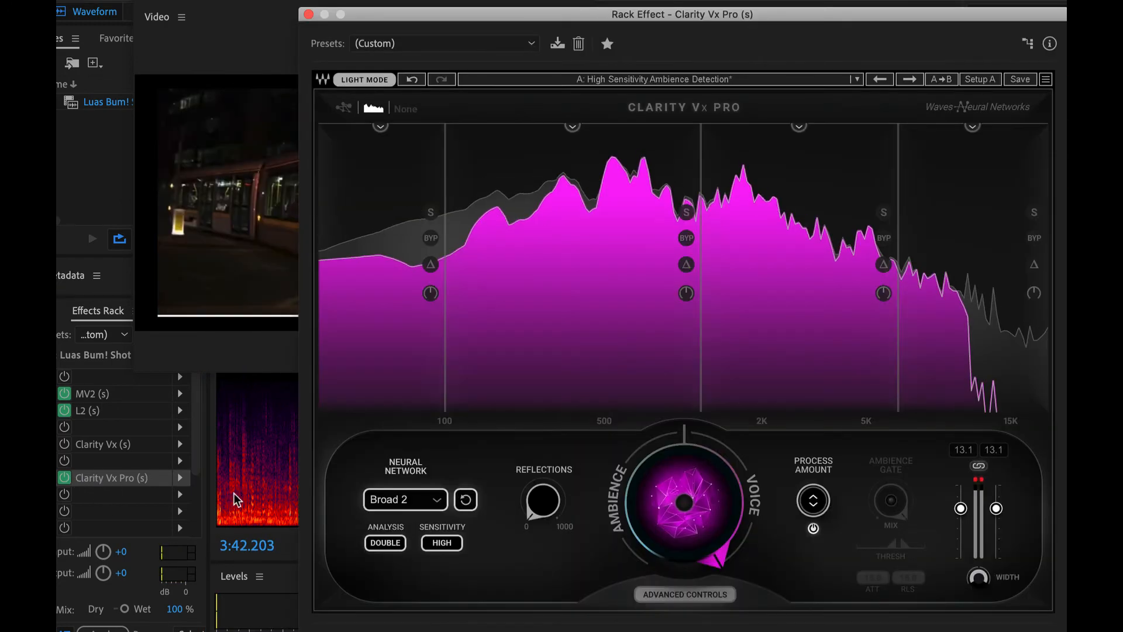
Switch Clarity Vx Pro's analysis to Single and close the effect window.
click(394, 543)
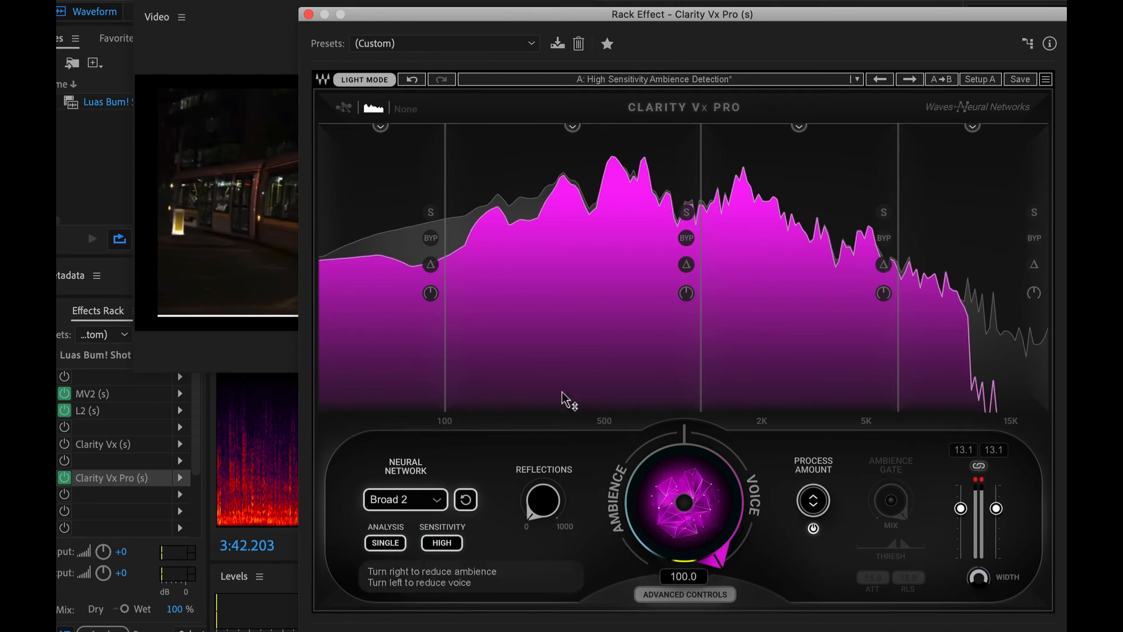
click(309, 14)
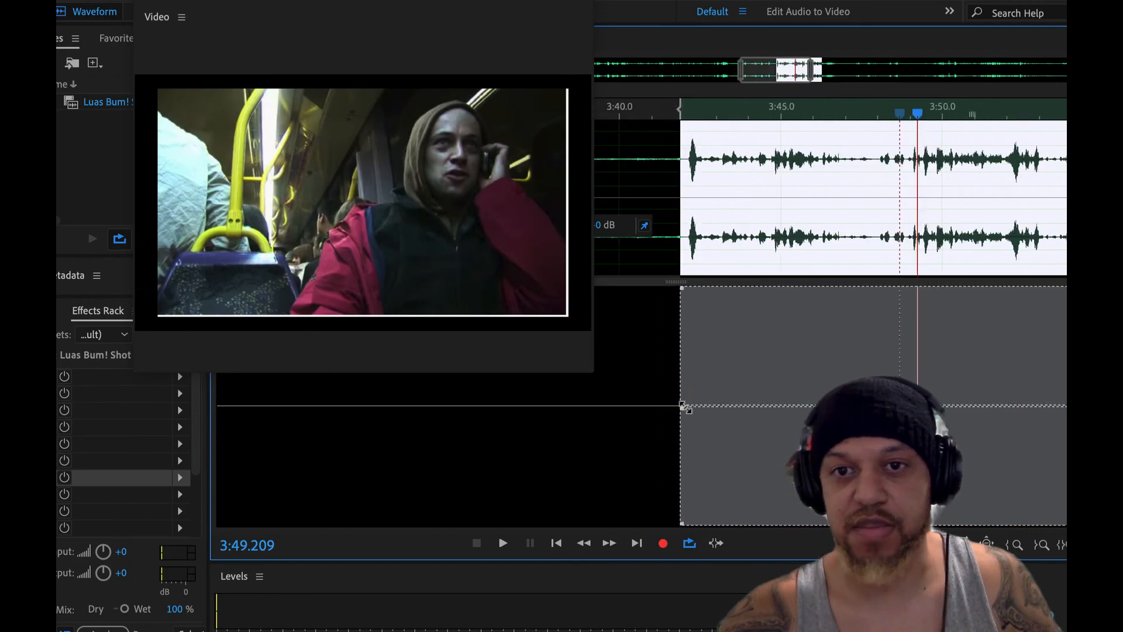
Enlarge the spectral display over the waveform and move the Video window aside to uncover the spectrogram before the selection.
scroll(684, 406, down, 3)
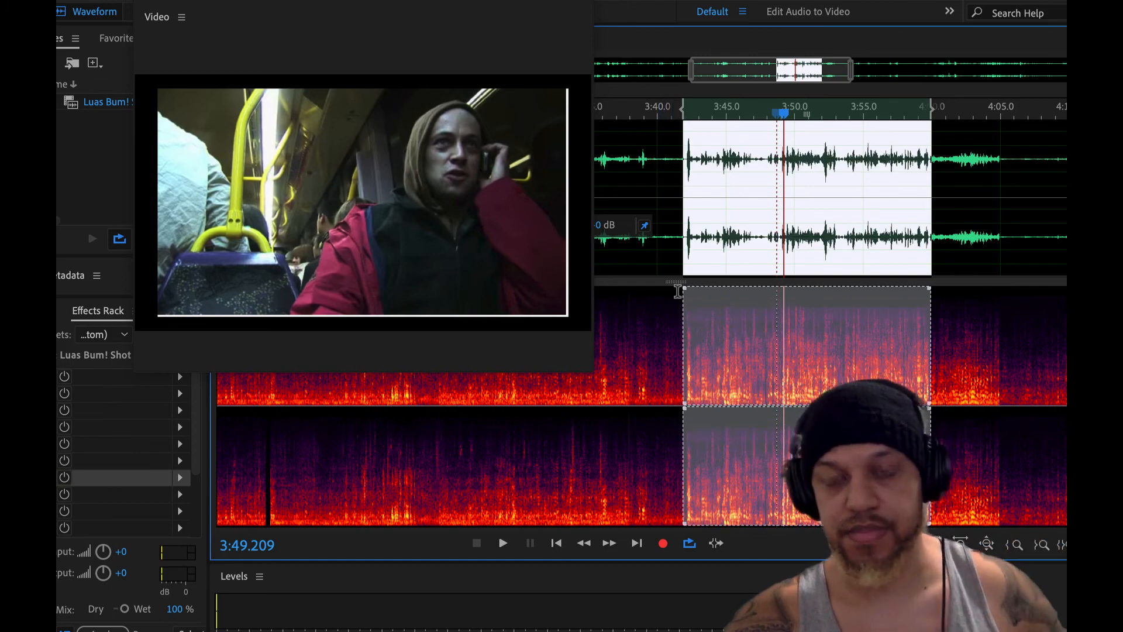
scroll(676, 333, up, 2)
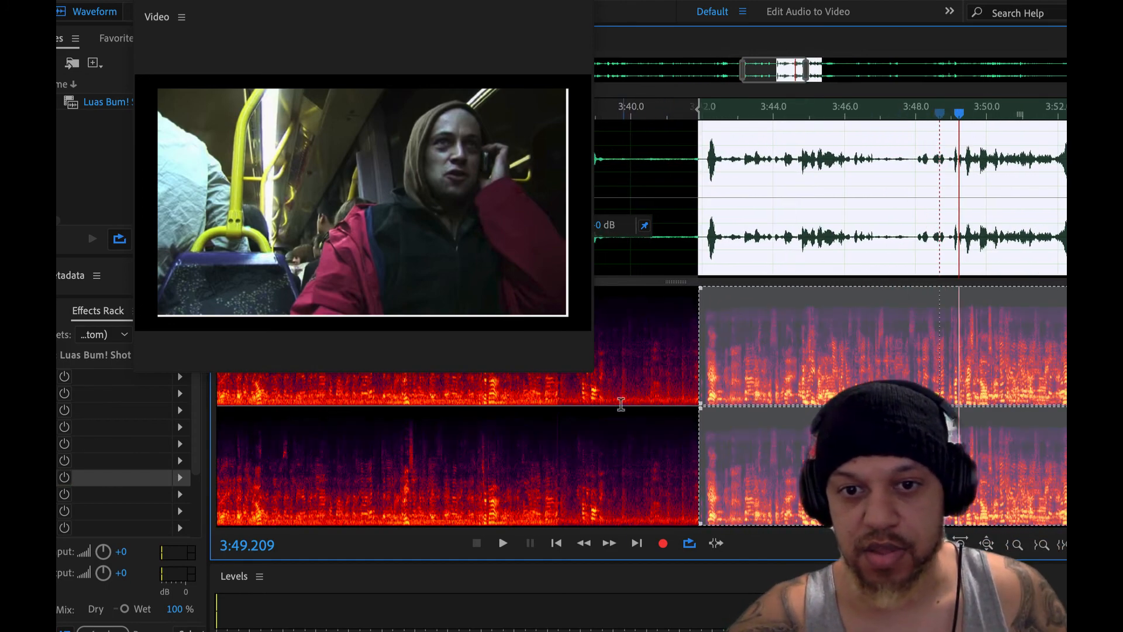
drag(636, 282, 639, 125)
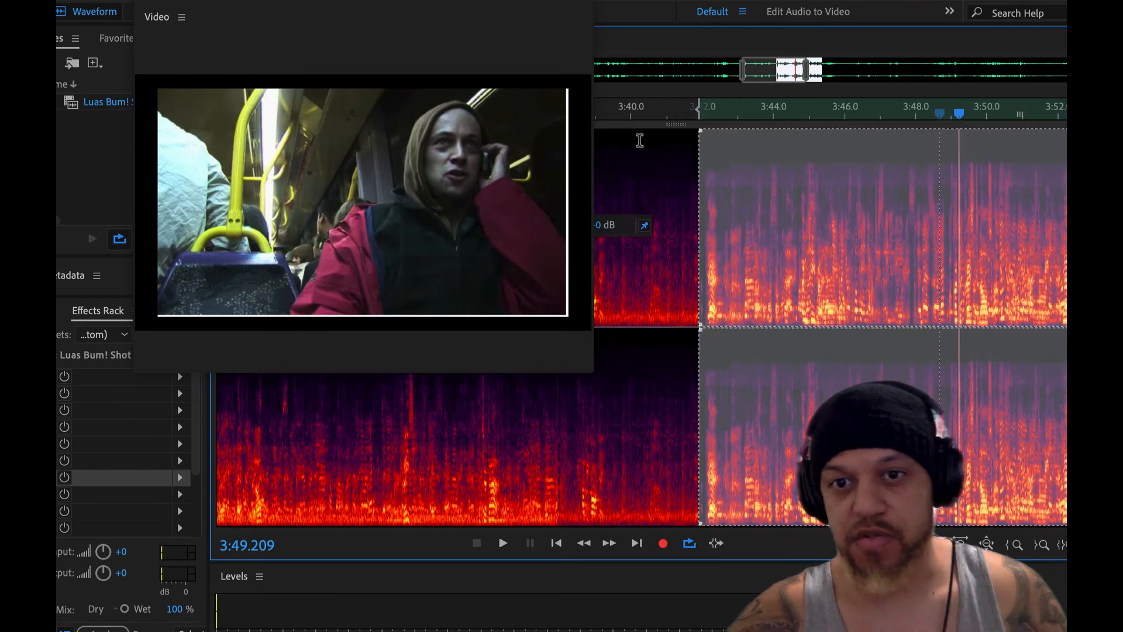
scroll(677, 226, right, 2)
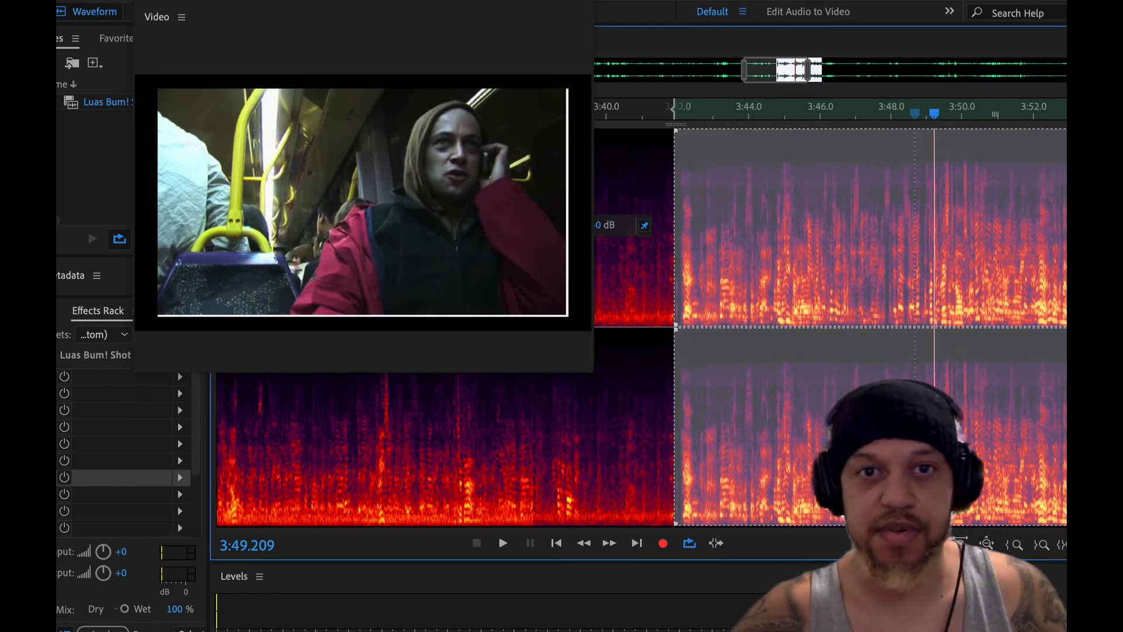
drag(486, 1, 212, 11)
scroll(581, 201, right, 5)
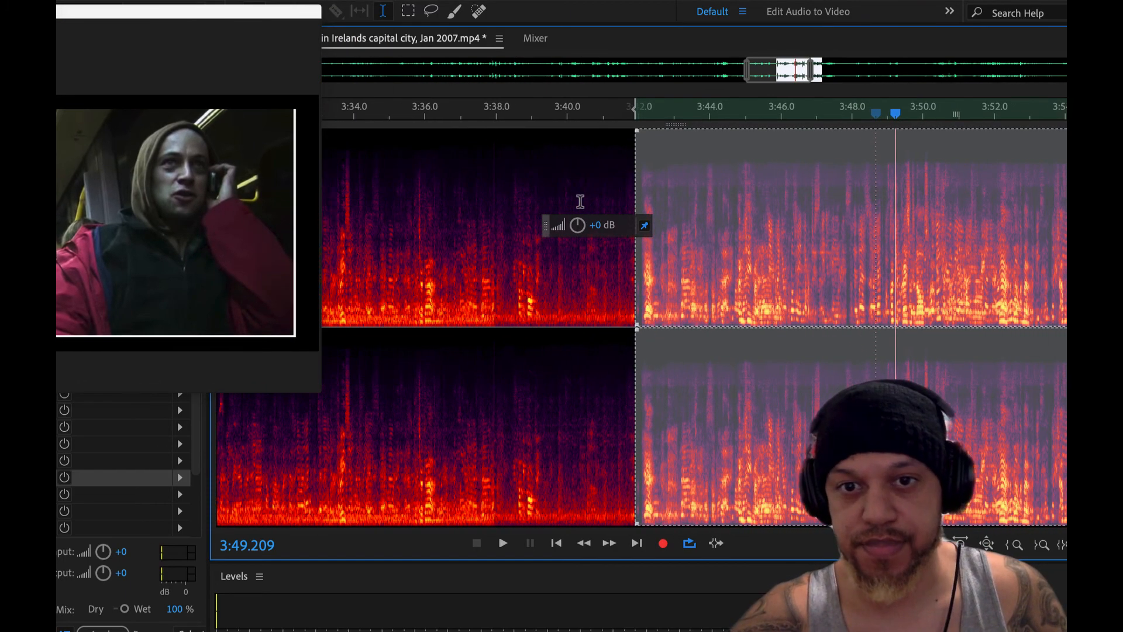
Place the playhead at 3:38.000 and examine the spectrogram where the untreated audio meets the processed speech around 3:42.
scroll(581, 201, up, 2)
click(404, 213)
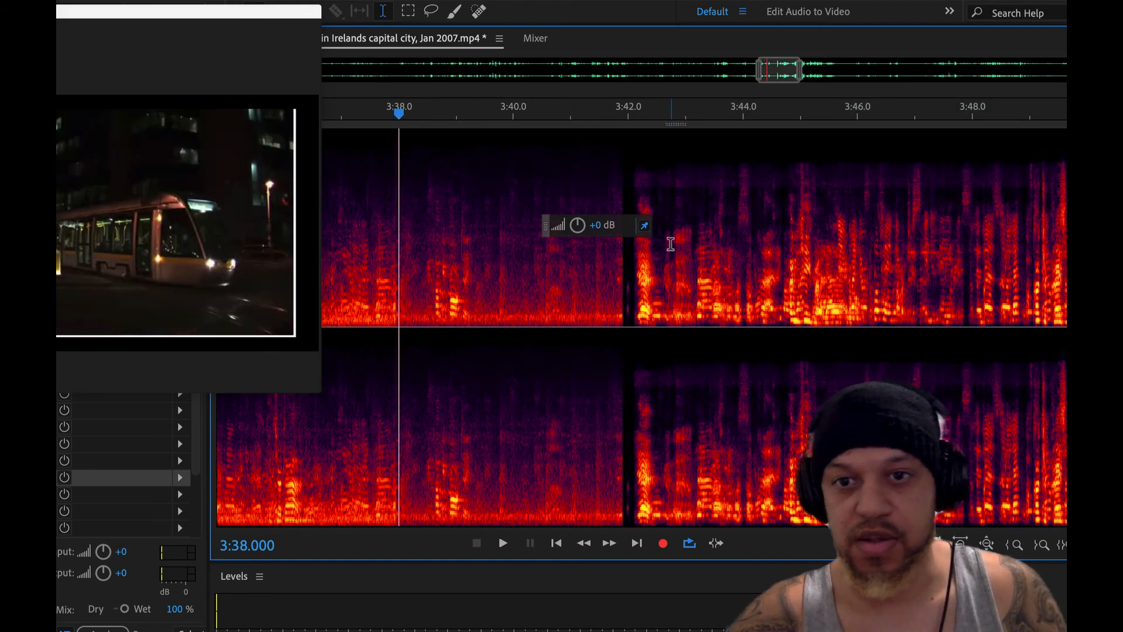
scroll(473, 213, up, 1)
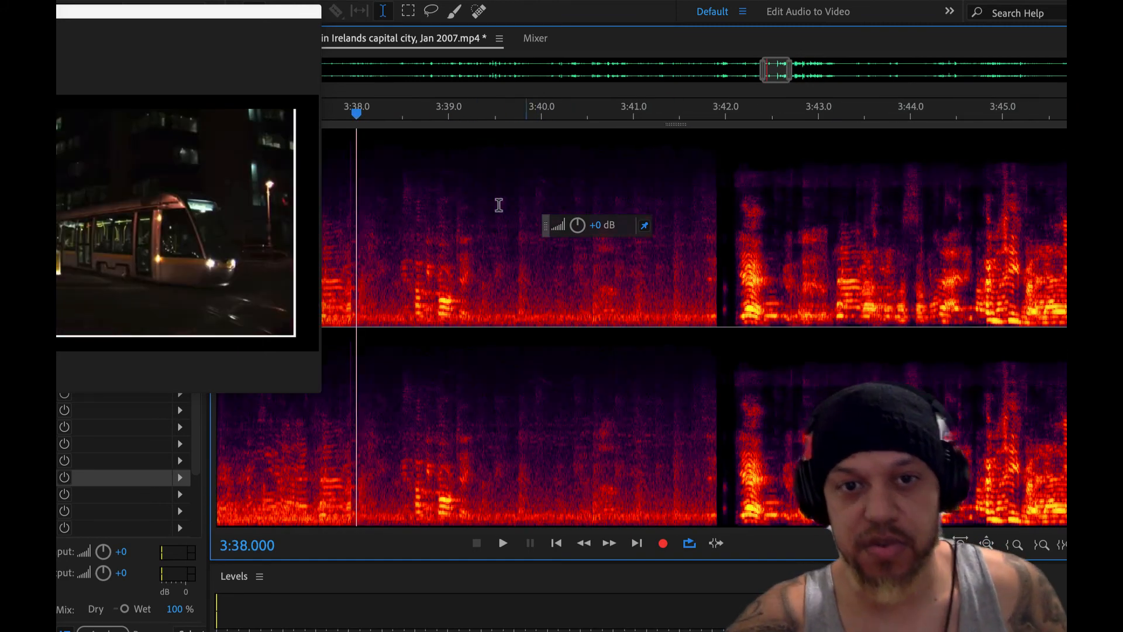
scroll(810, 239, up, 2)
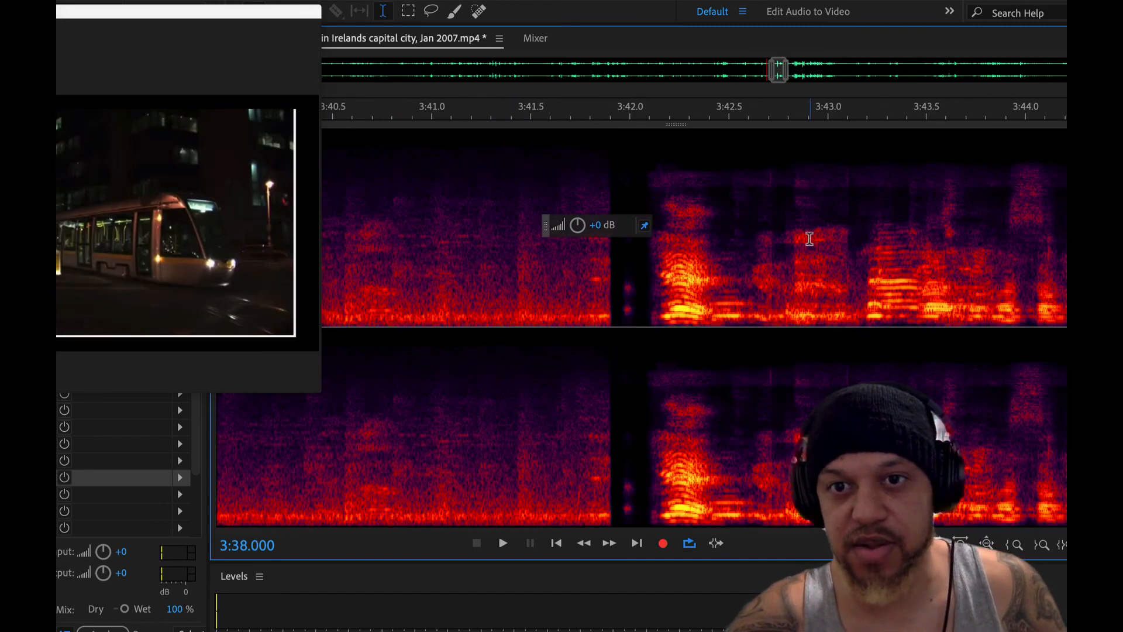
scroll(709, 262, down, 4)
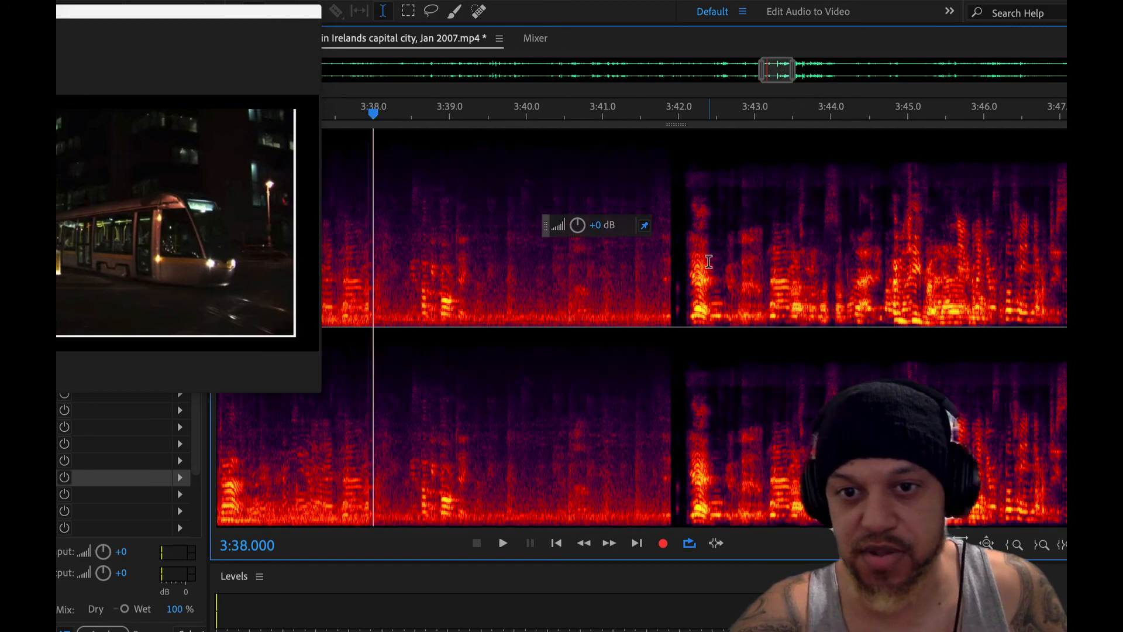
scroll(708, 262, right, 3)
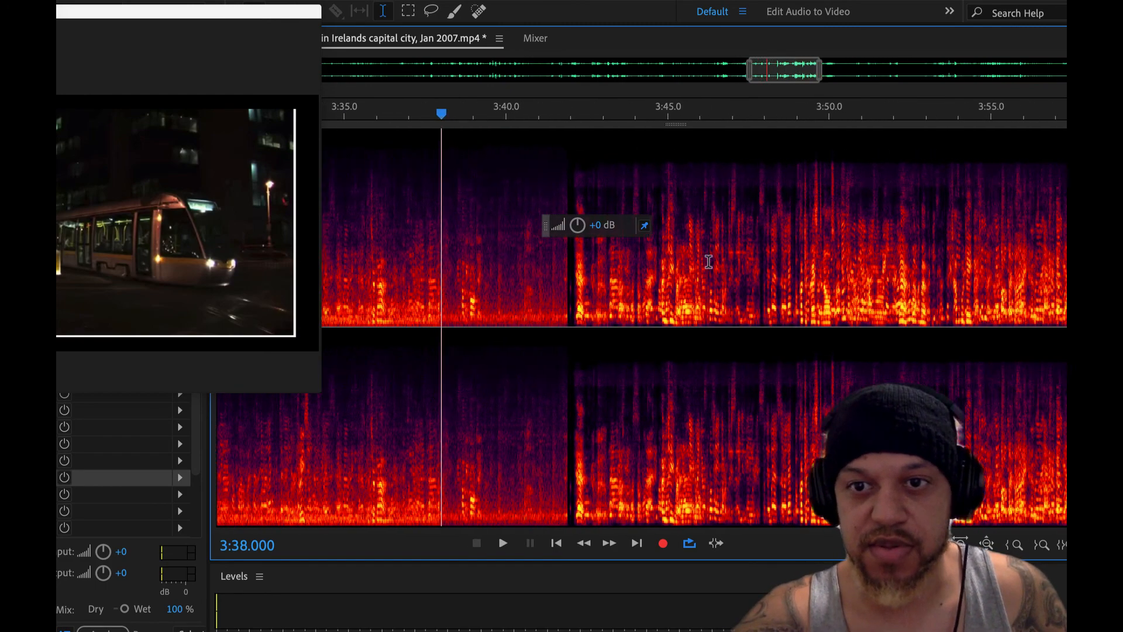
Listen to the processed speech running into the untreated audio after 4:00, and stop playback.
click(454, 241)
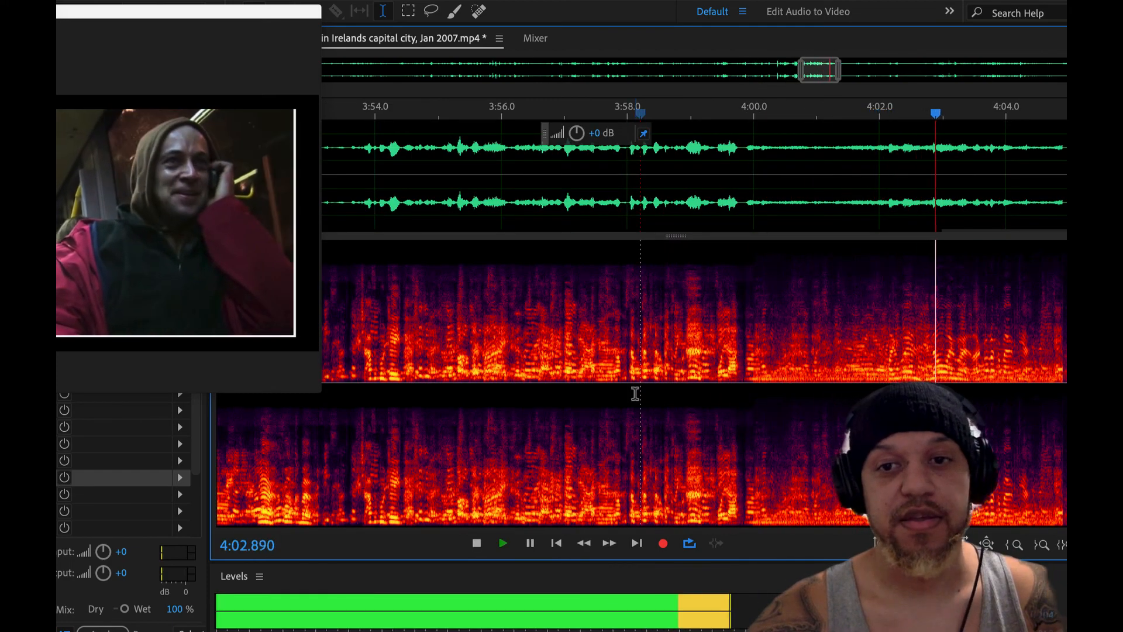
scroll(636, 393, down, 2)
key(space)
scroll(635, 393, left, 5)
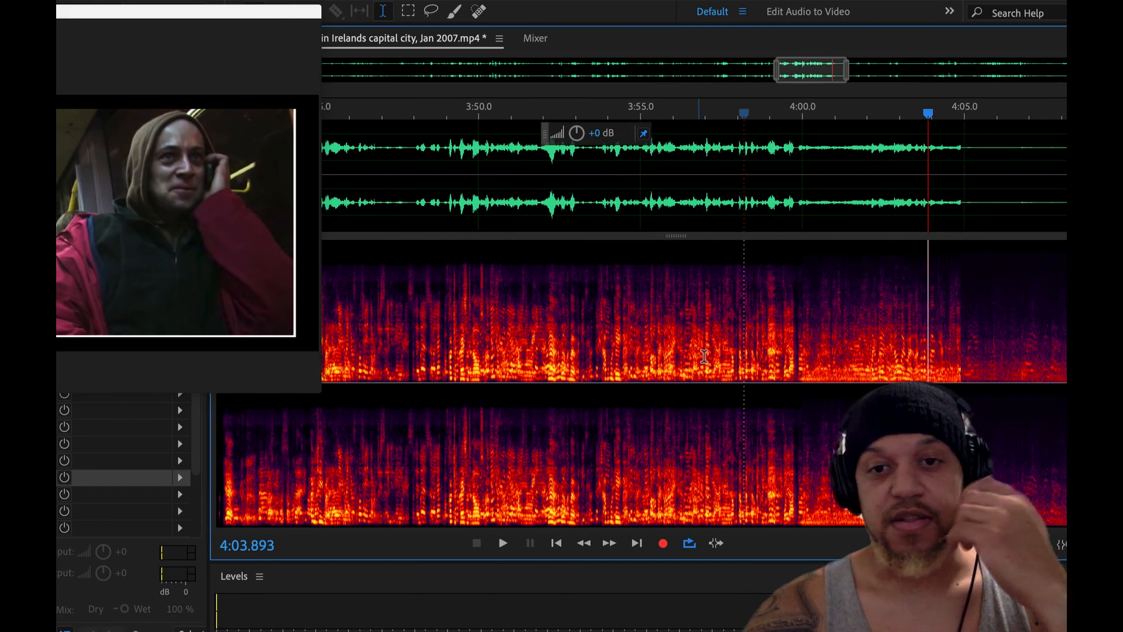
scroll(797, 221, left, 1)
scroll(797, 221, left, 1)
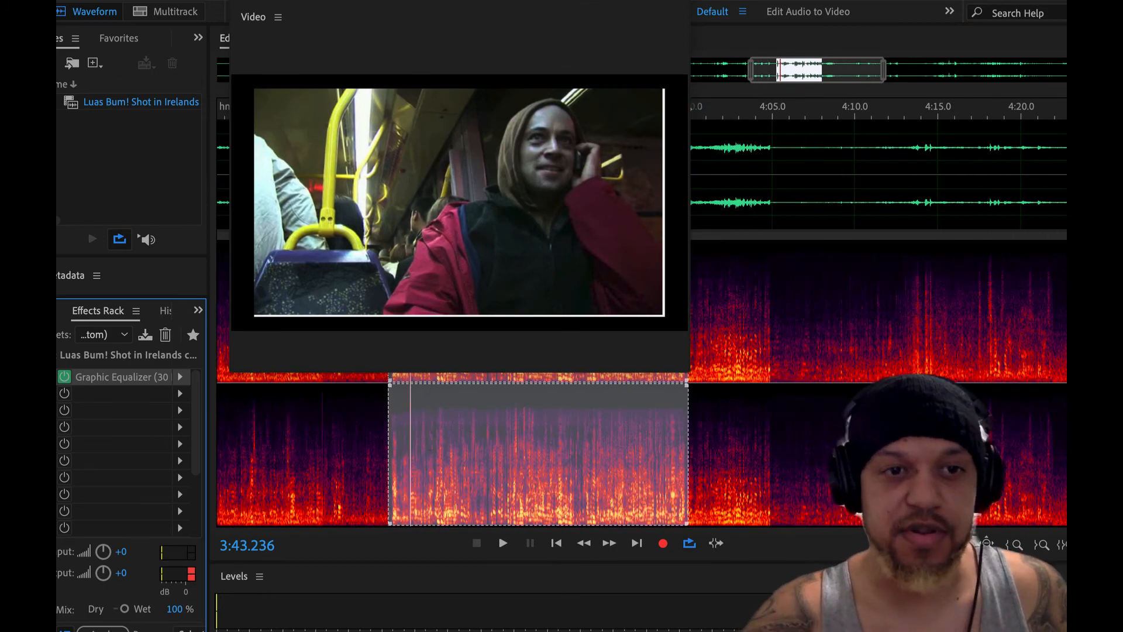
Show the edit history and revert the audio to the Reorder L2 (s) state just before Apply Effects Rack.
click(540, 1)
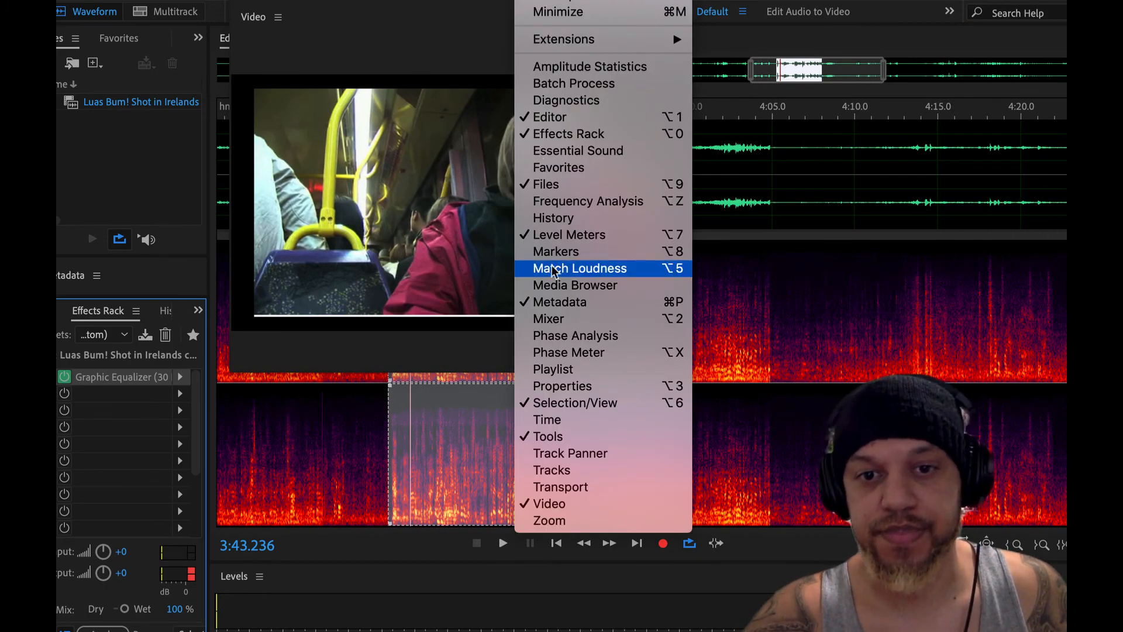
click(592, 220)
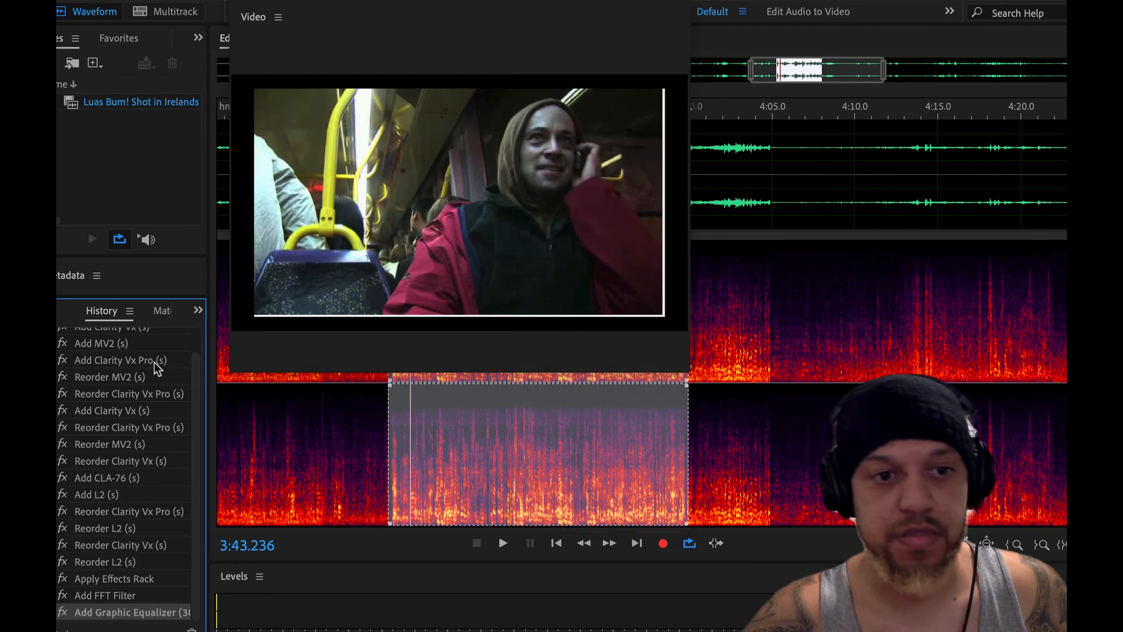
drag(198, 545, 205, 514)
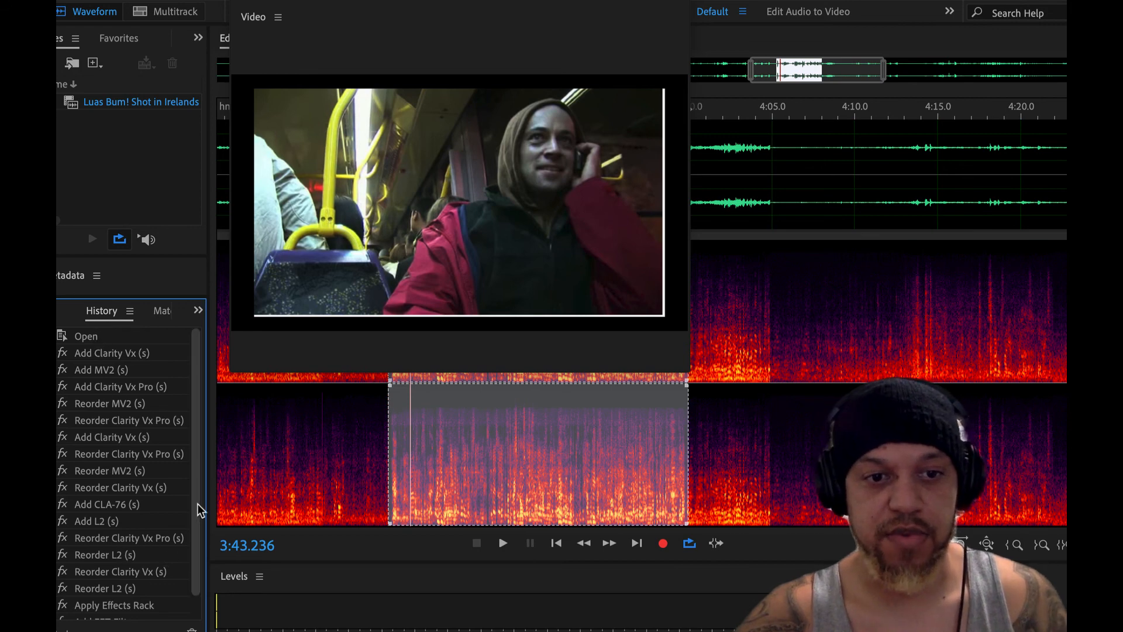
scroll(196, 509, down, 1)
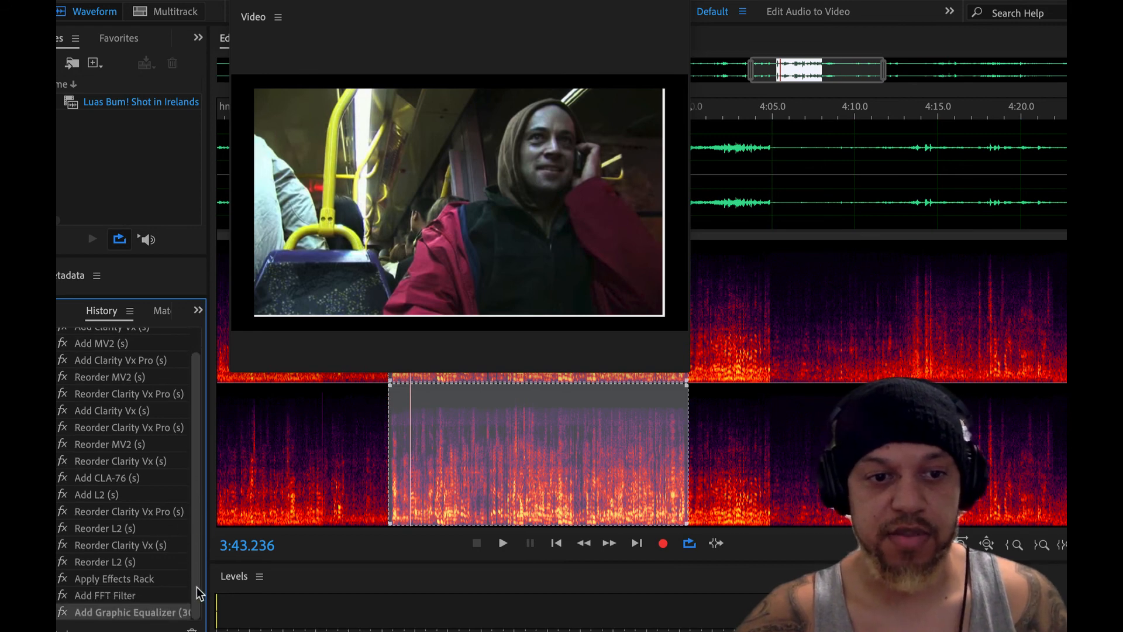
click(132, 561)
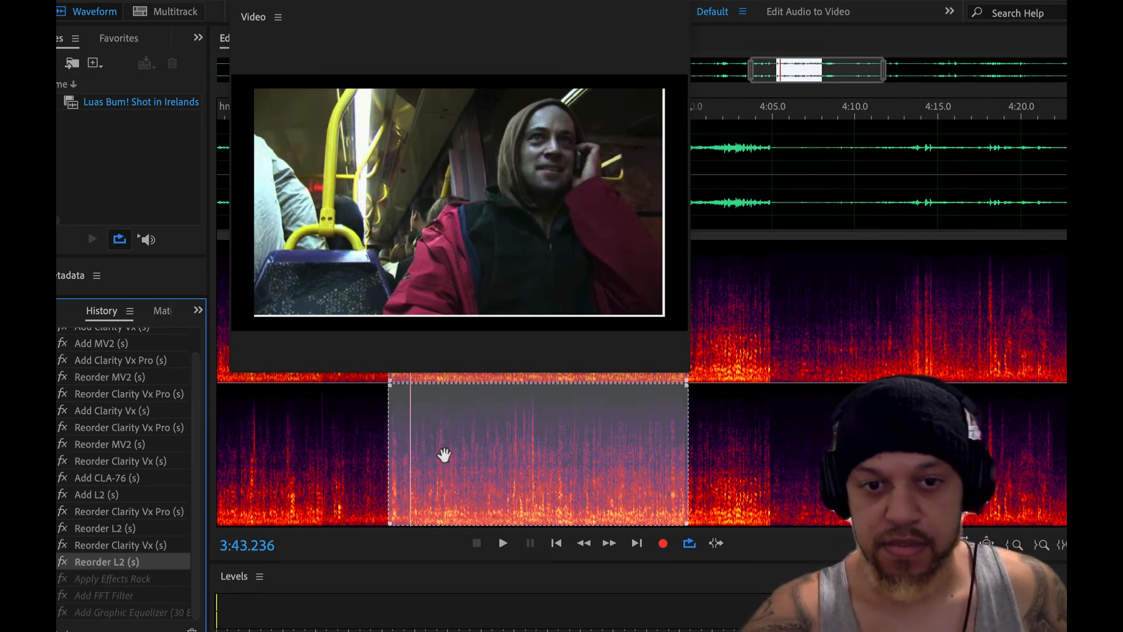
Listen to the reverted selection and step the history back to the earlier Reorder L2 (s) state.
click(443, 446)
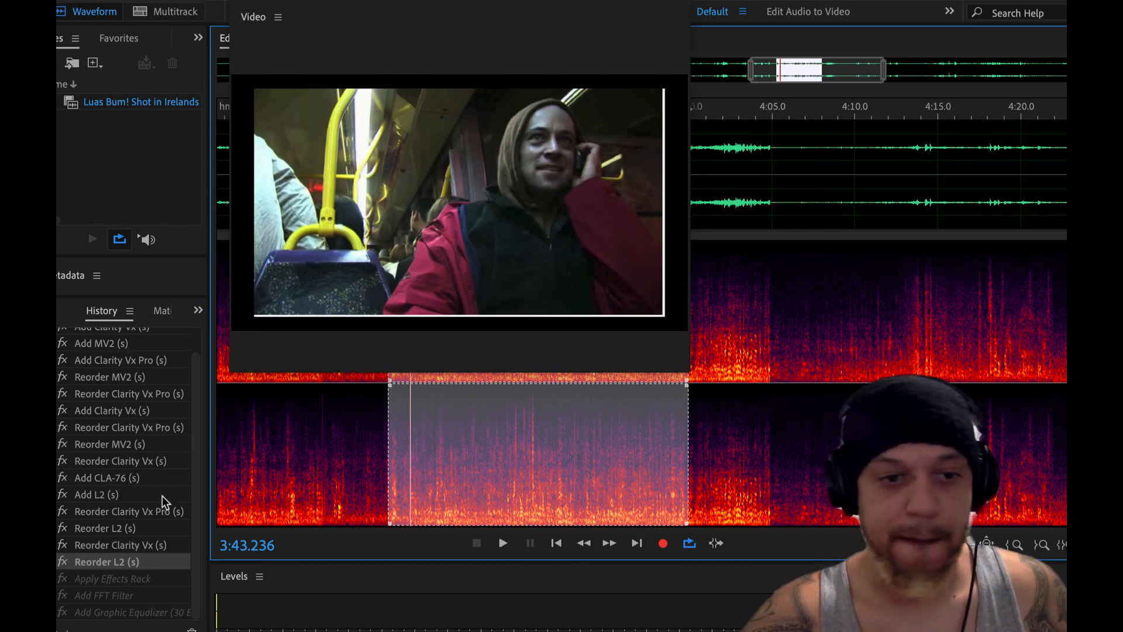
key(space)
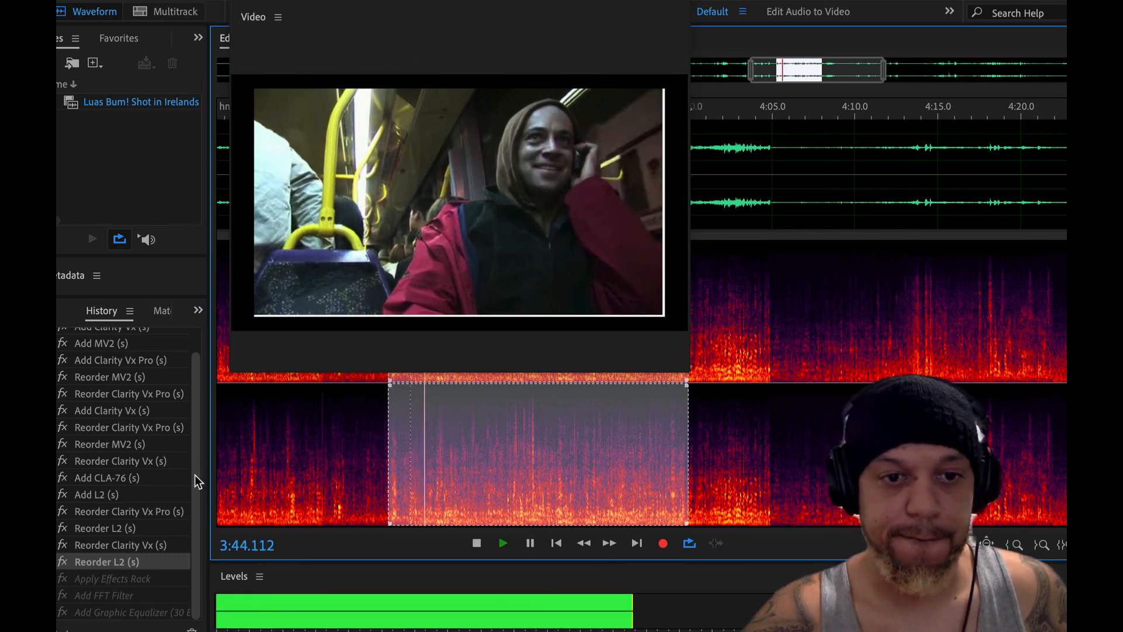
click(147, 549)
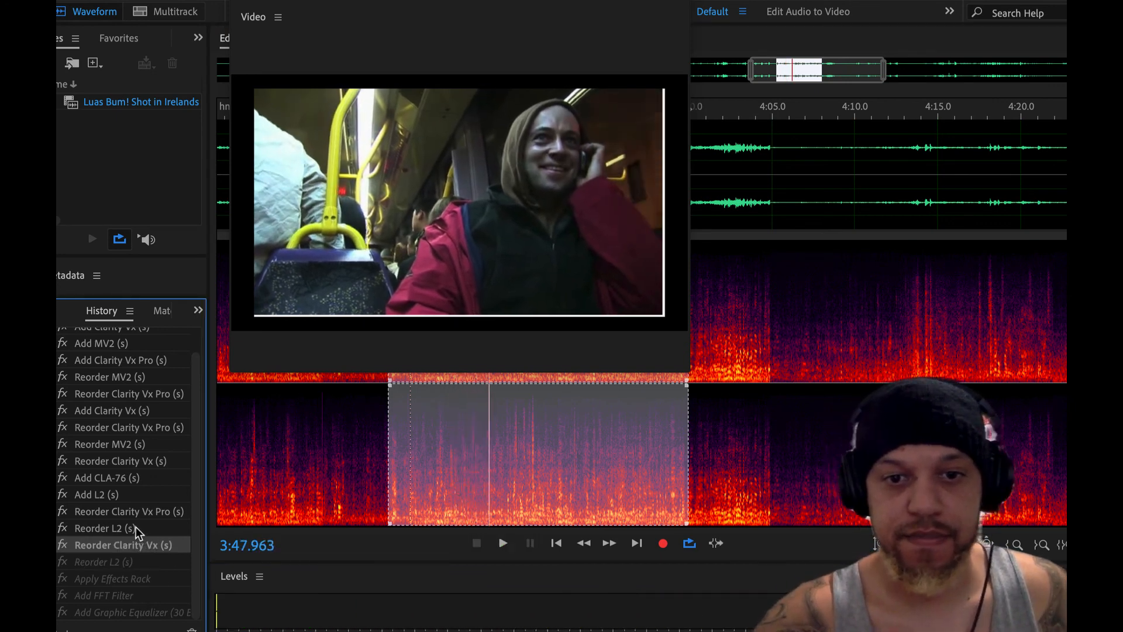
click(135, 528)
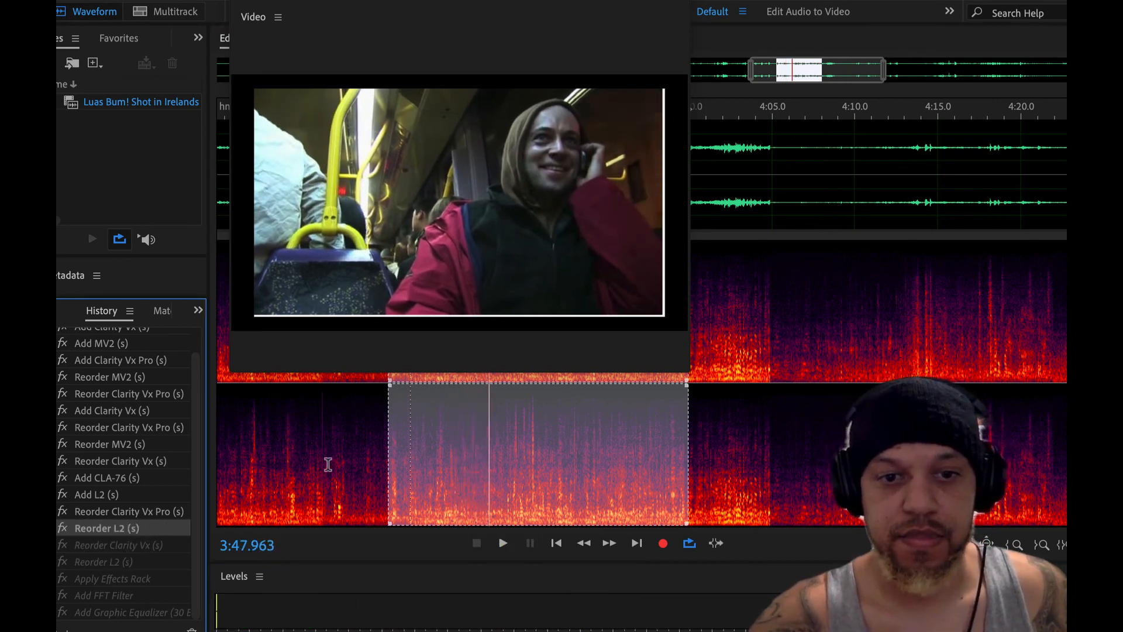
Move the Video window off the waveform and listen to the unprocessed audio from 3:42.127.
click(404, 444)
drag(363, 3, 776, 2)
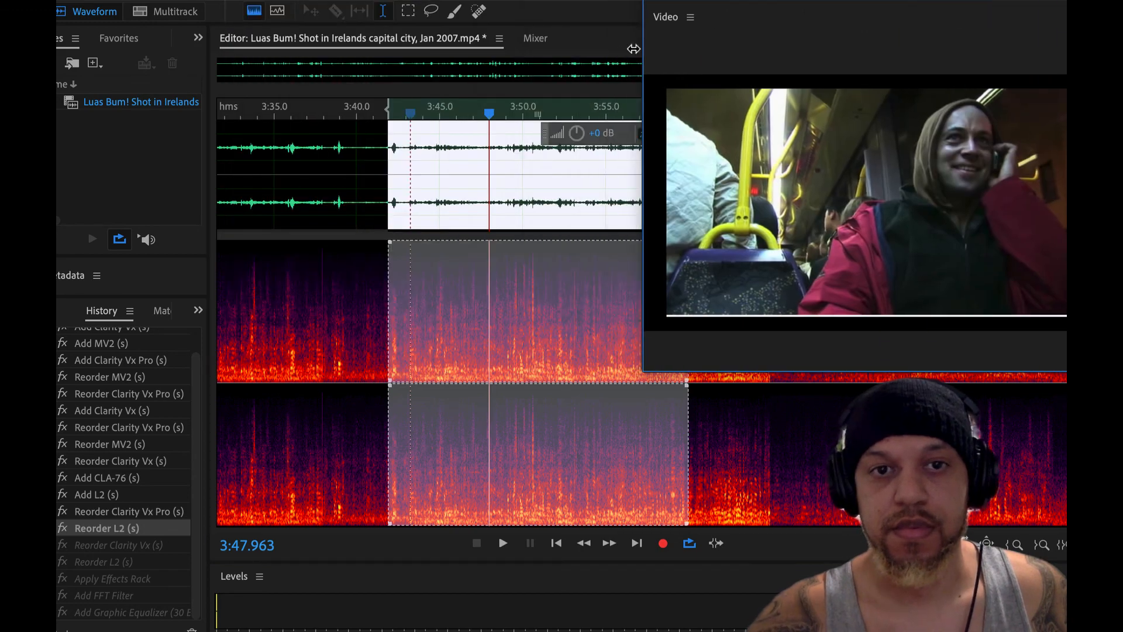
click(425, 146)
click(392, 147)
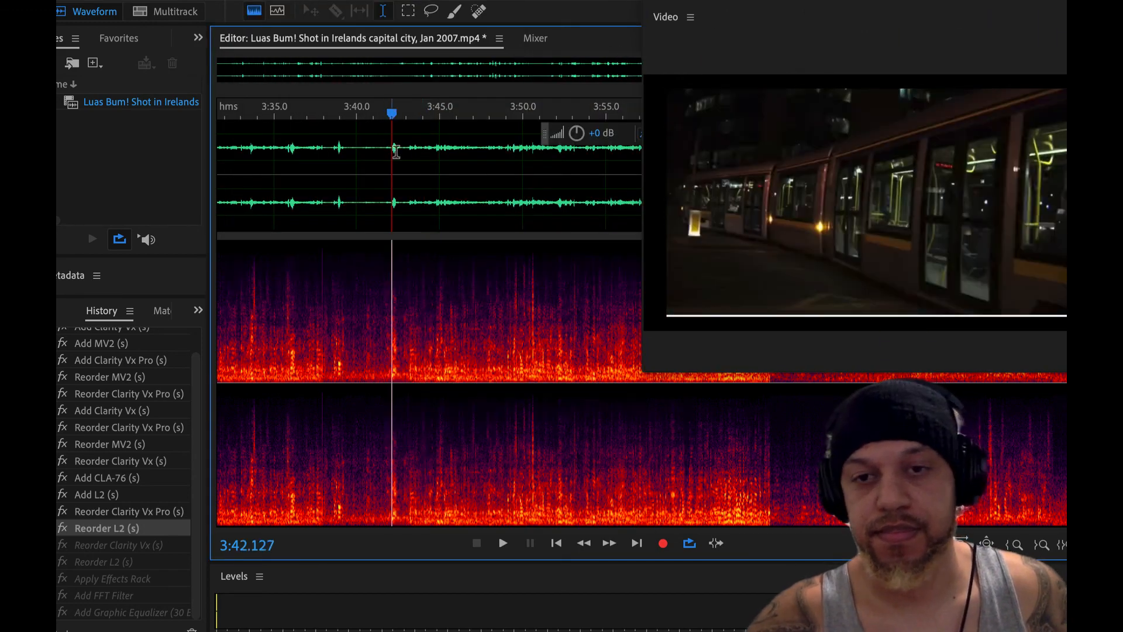
key(space)
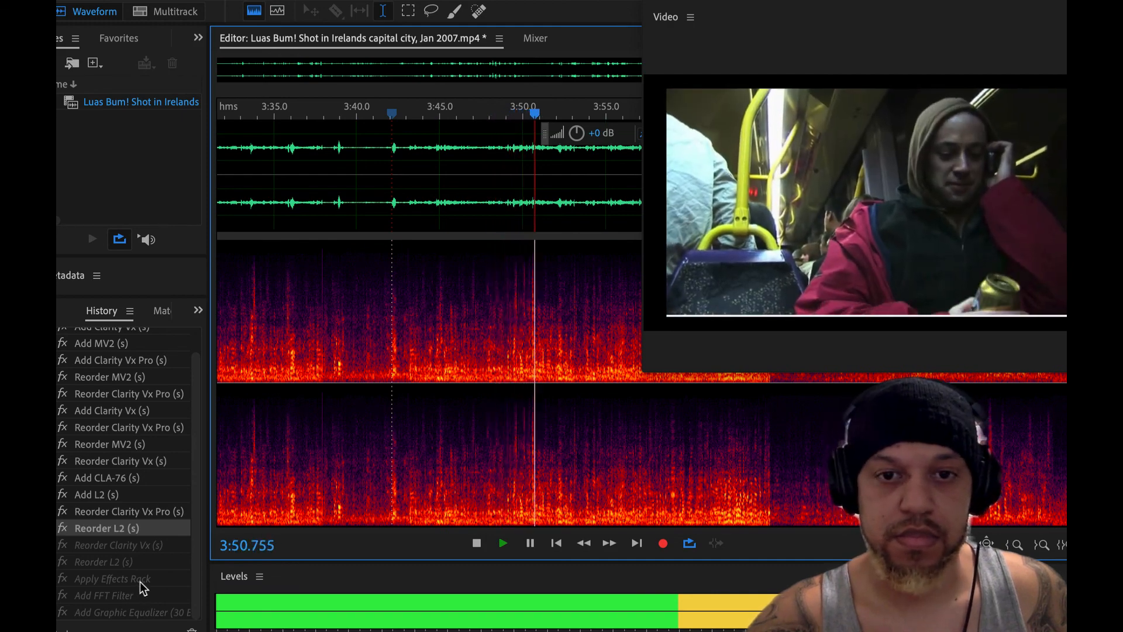
key(space)
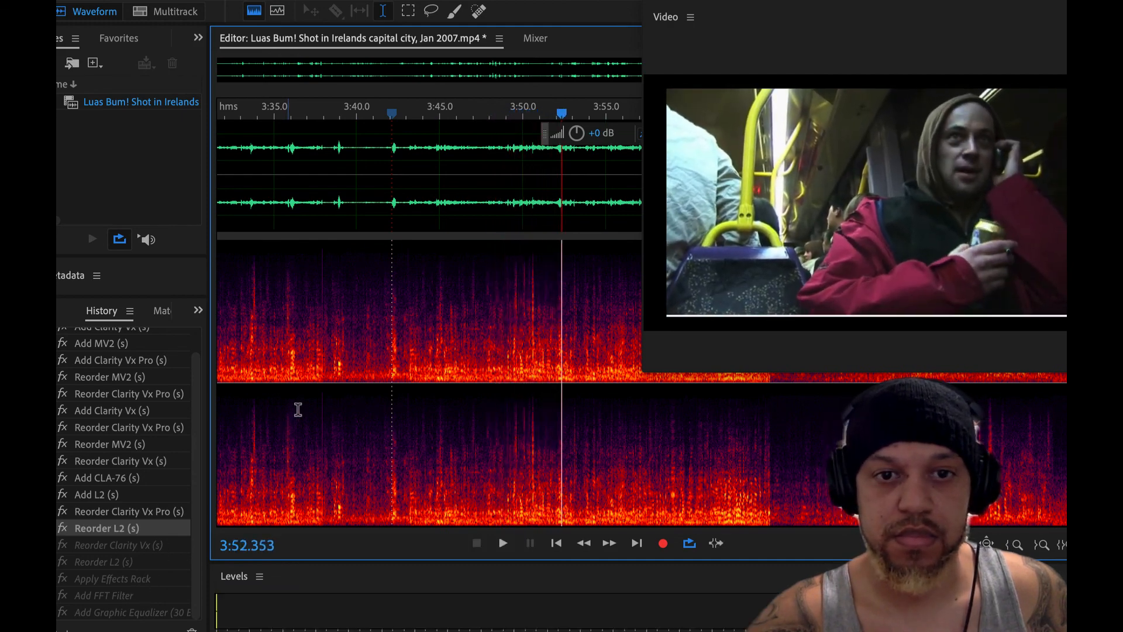
Place the playhead at 3:41.701 and restore the Apply Effects Rack state from the history.
click(384, 311)
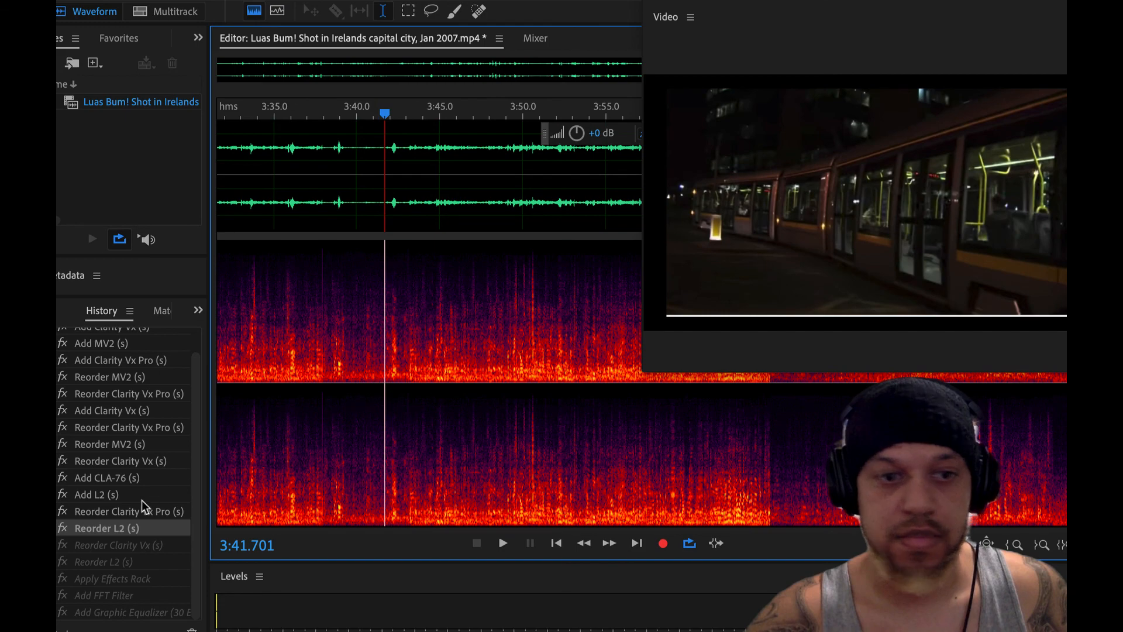
click(115, 582)
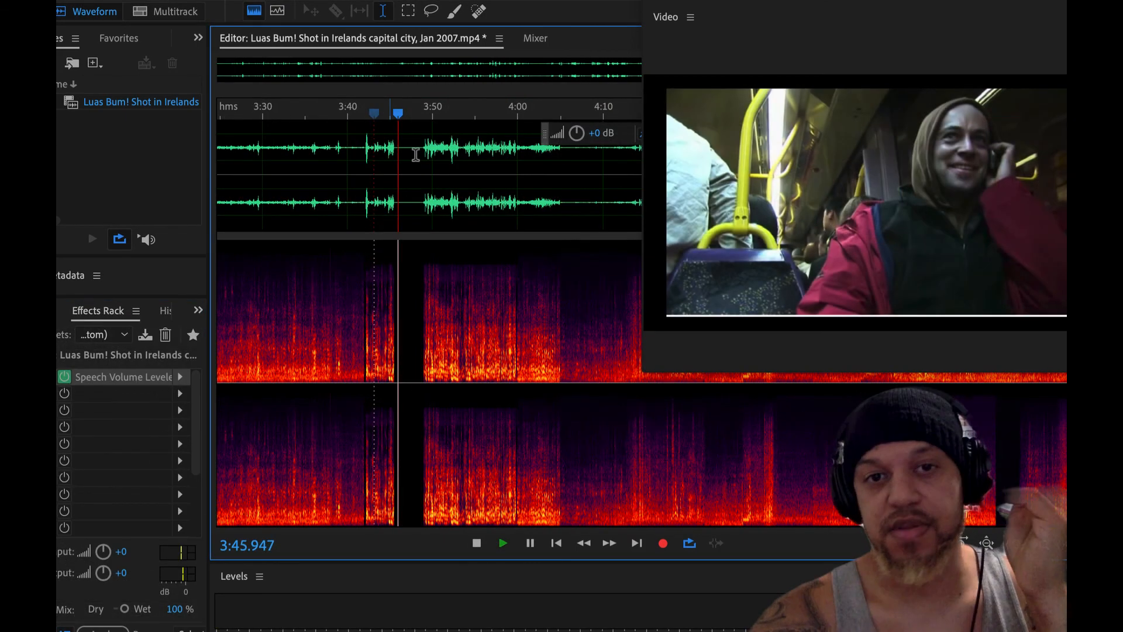
Stop playback and place the playhead at 3:48.016 in the silent gap of the processed audio.
click(416, 154)
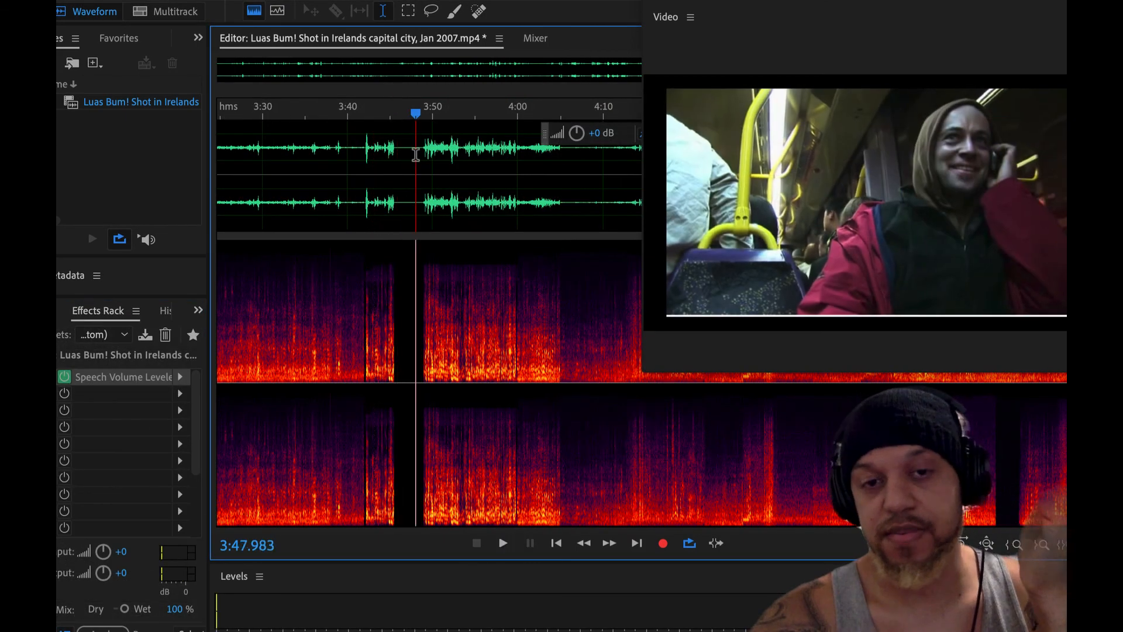
click(416, 155)
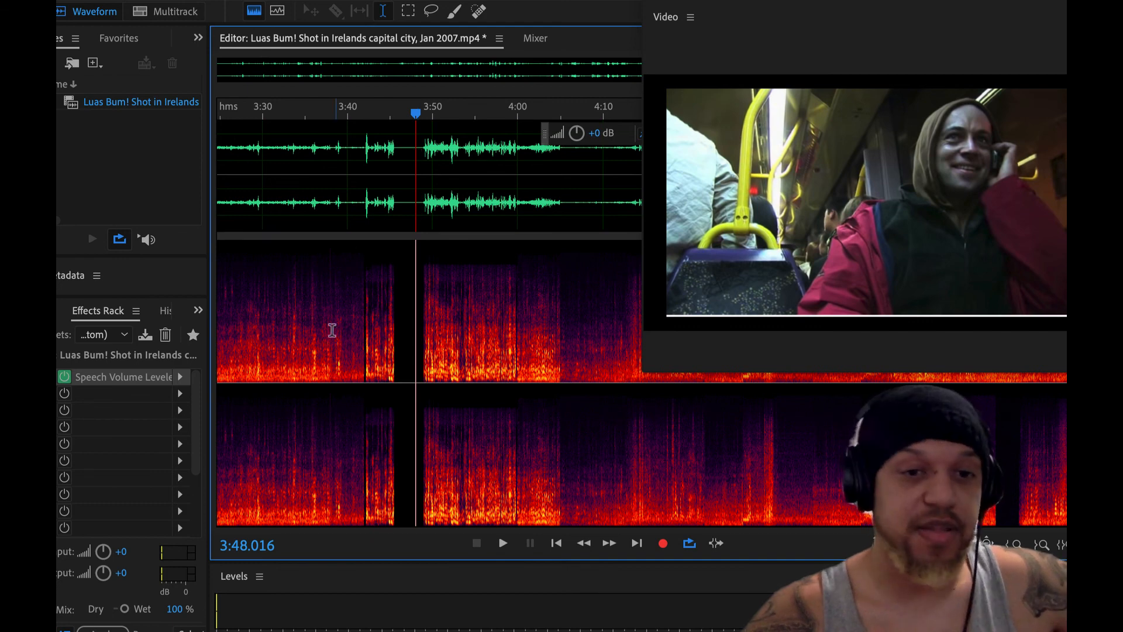
scroll(387, 325, right, 2)
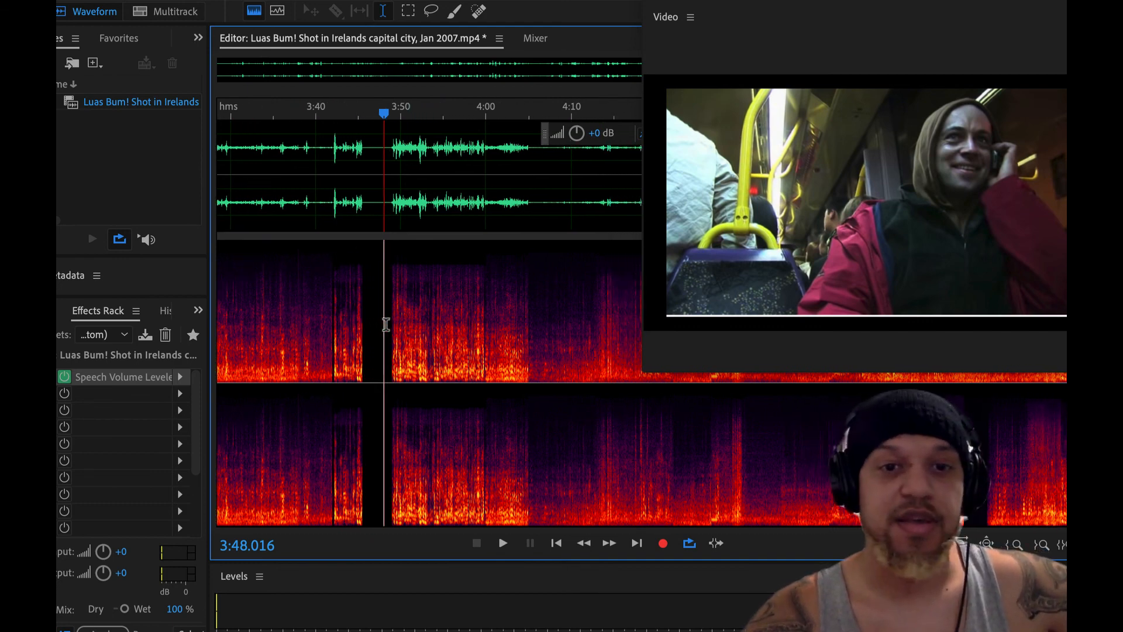